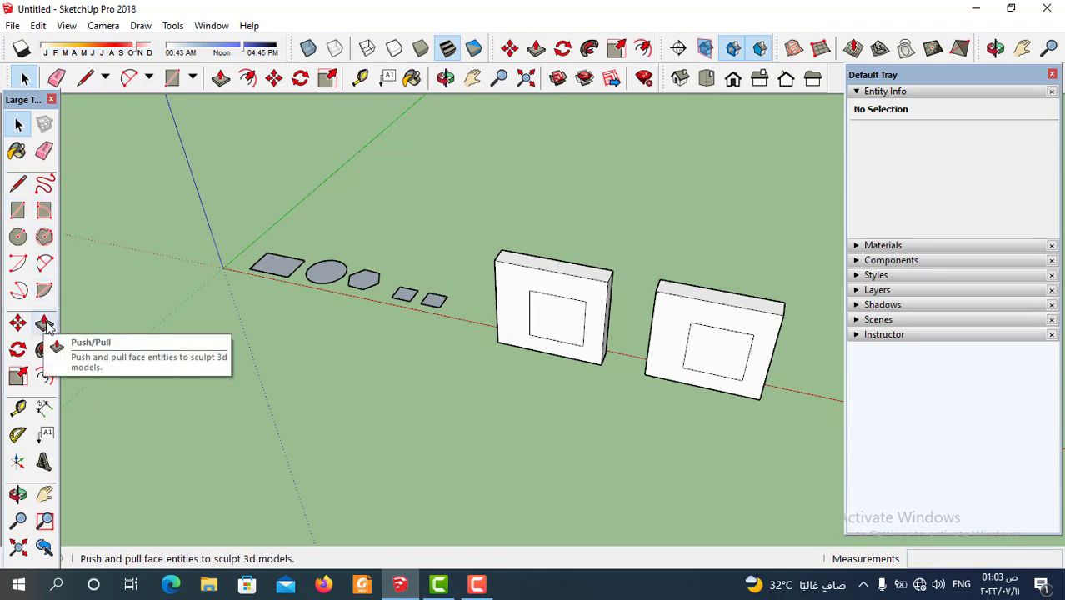
# Step: Switch to the Push/Pull tool and frame the flat shapes in view
pyautogui.click(46, 325)
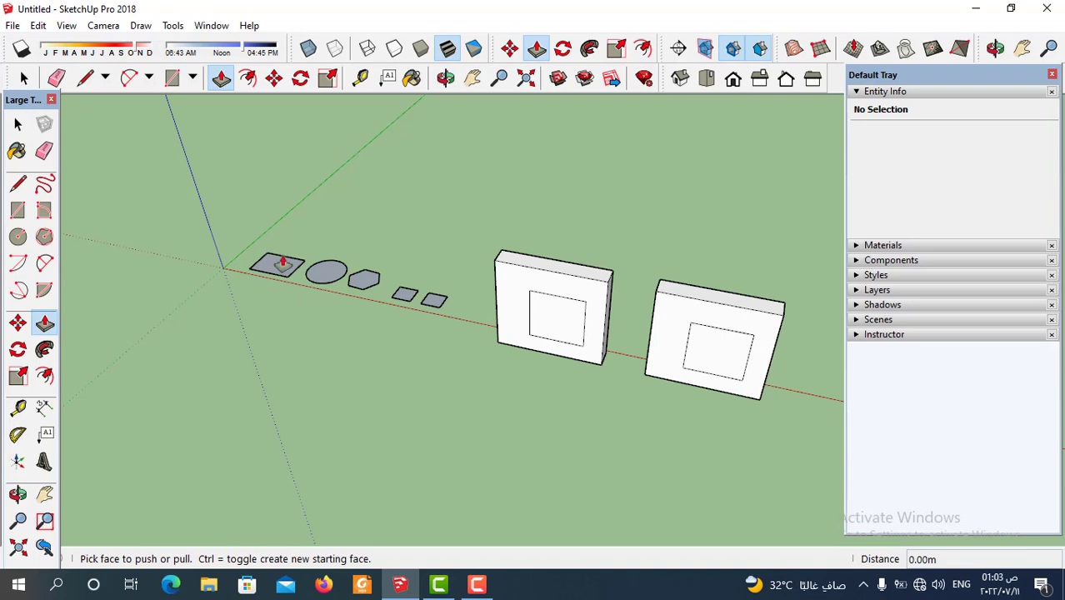
pyautogui.scroll(2, 280, 263)
pyautogui.scroll(2, 283, 263)
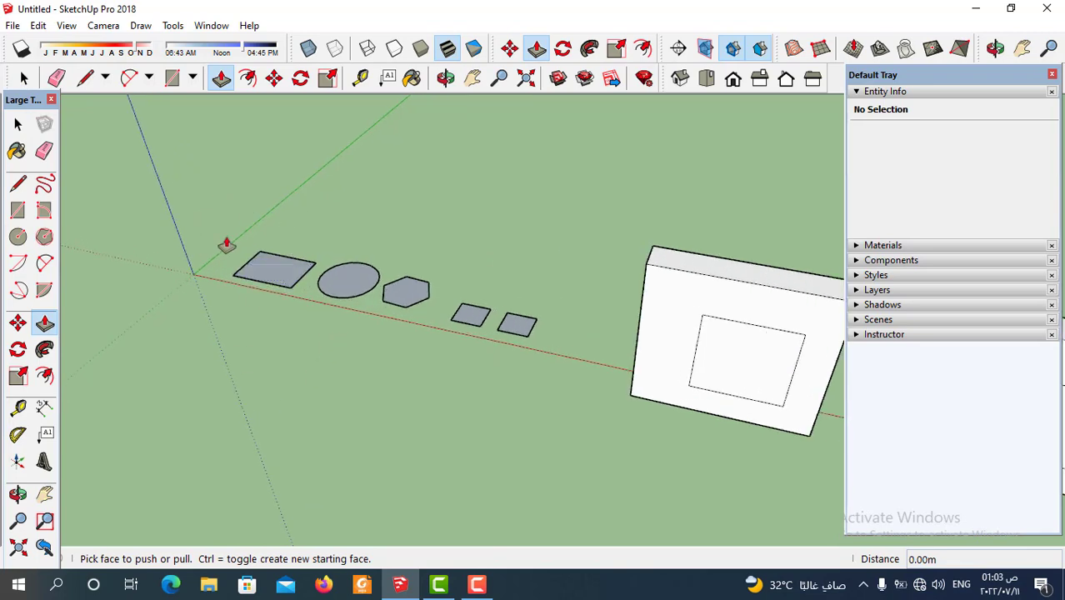
pyautogui.moveTo(270, 319); pyautogui.dragTo(384, 357, button='middle')
pyautogui.scroll(-1, 388, 357)
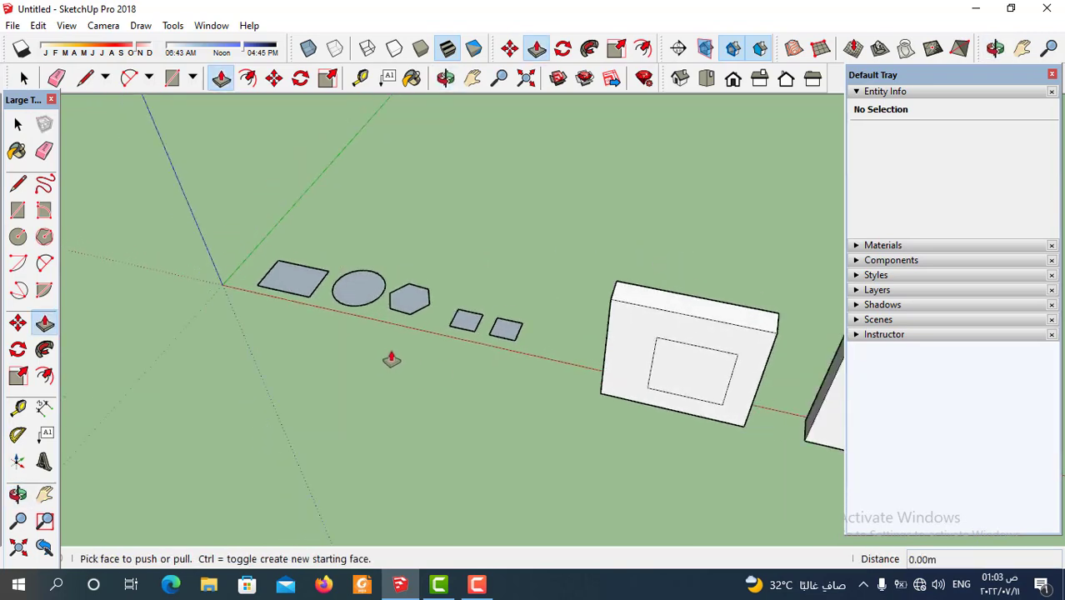
pyautogui.scroll(1, 326, 267)
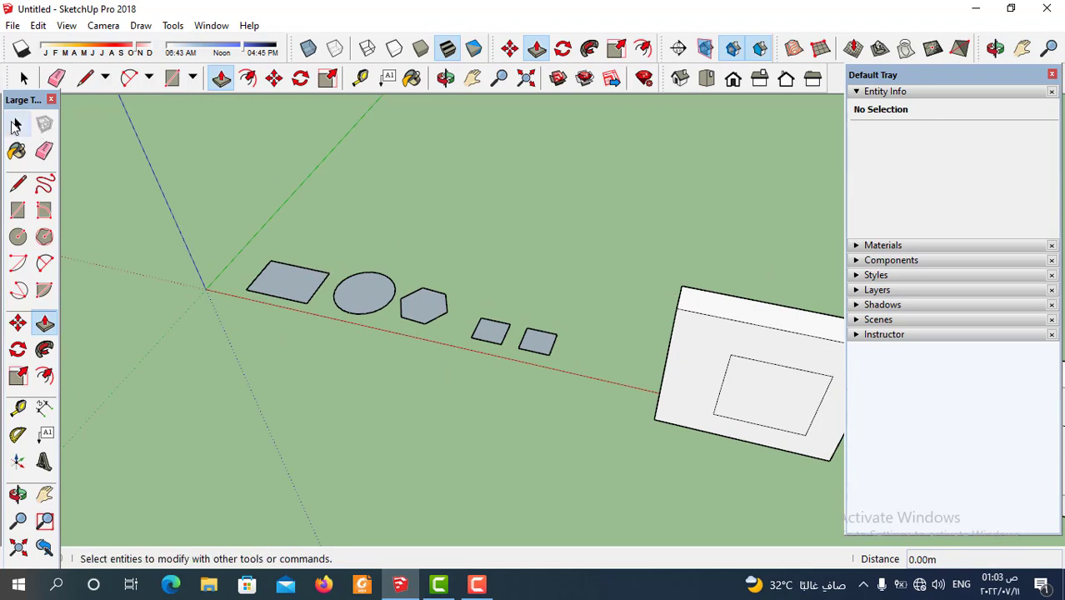
pyautogui.click(18, 124)
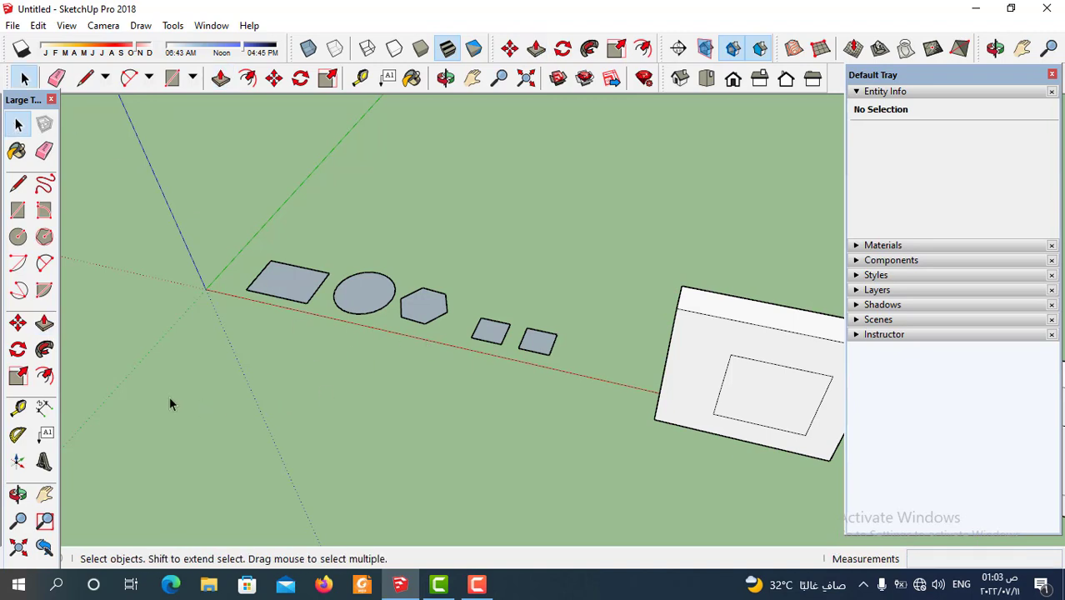
pyautogui.click(45, 325)
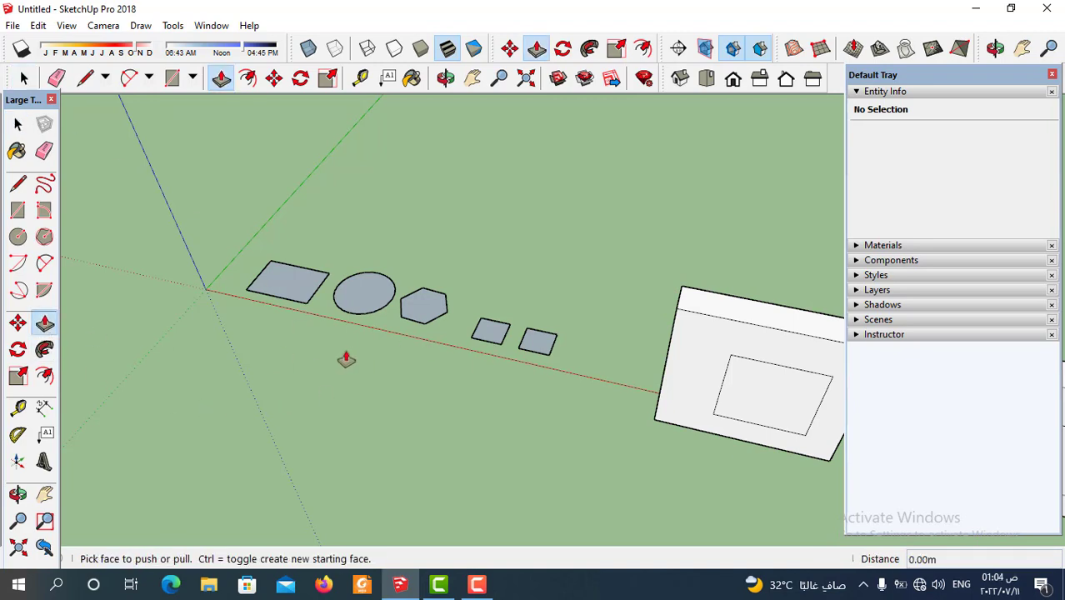
pyautogui.scroll(-1, 258, 305)
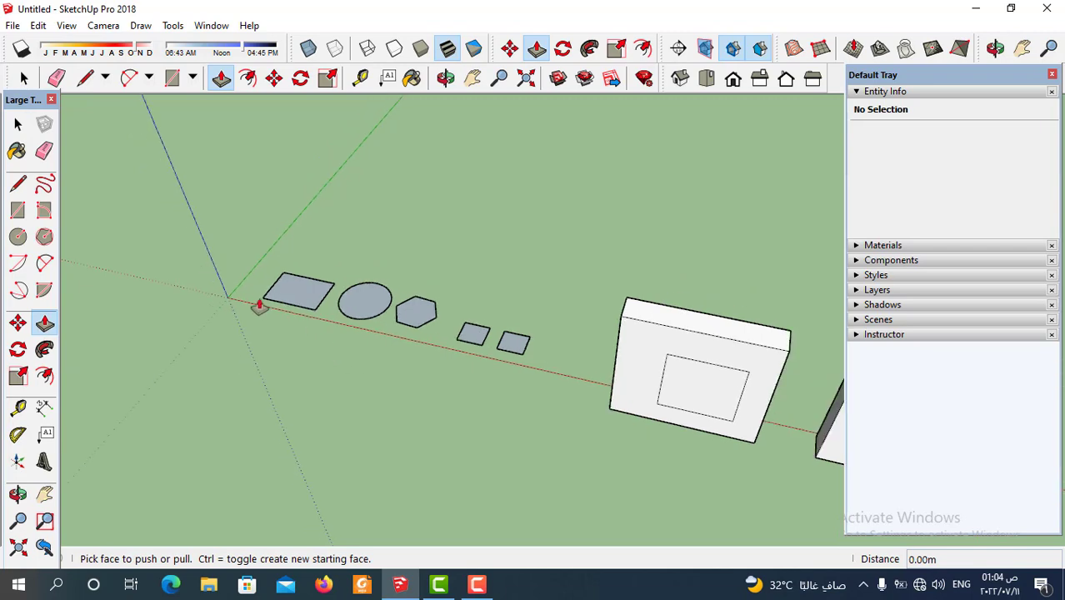
pyautogui.scroll(1, 323, 360)
pyautogui.scroll(1, 325, 322)
# Step: Pull the rectangle face up into a box 0.92 m tall
pyautogui.click(325, 315)
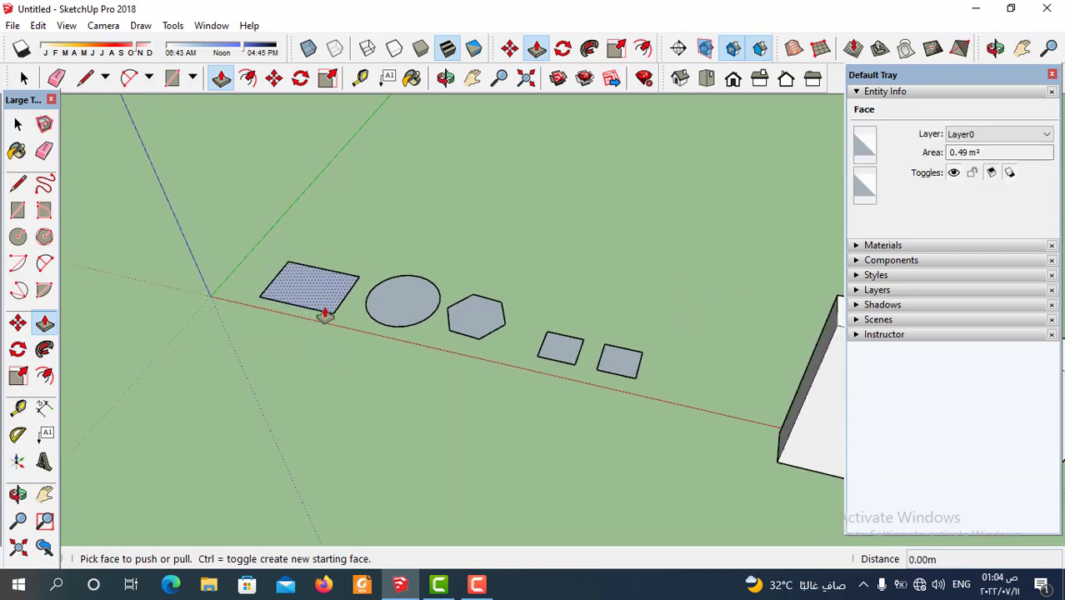
pyautogui.click(325, 316)
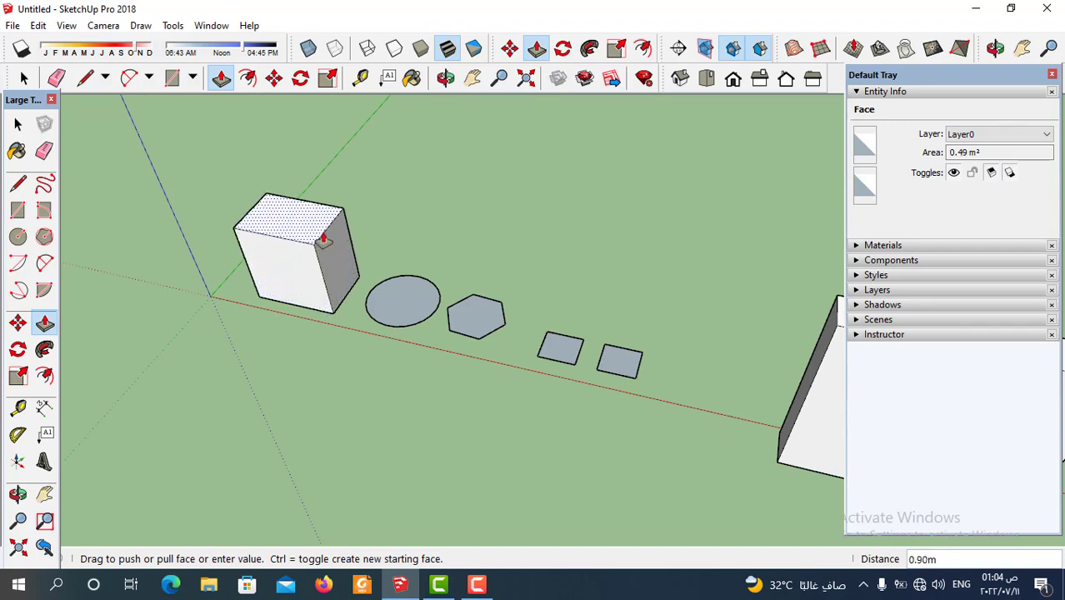
pyautogui.click(324, 240)
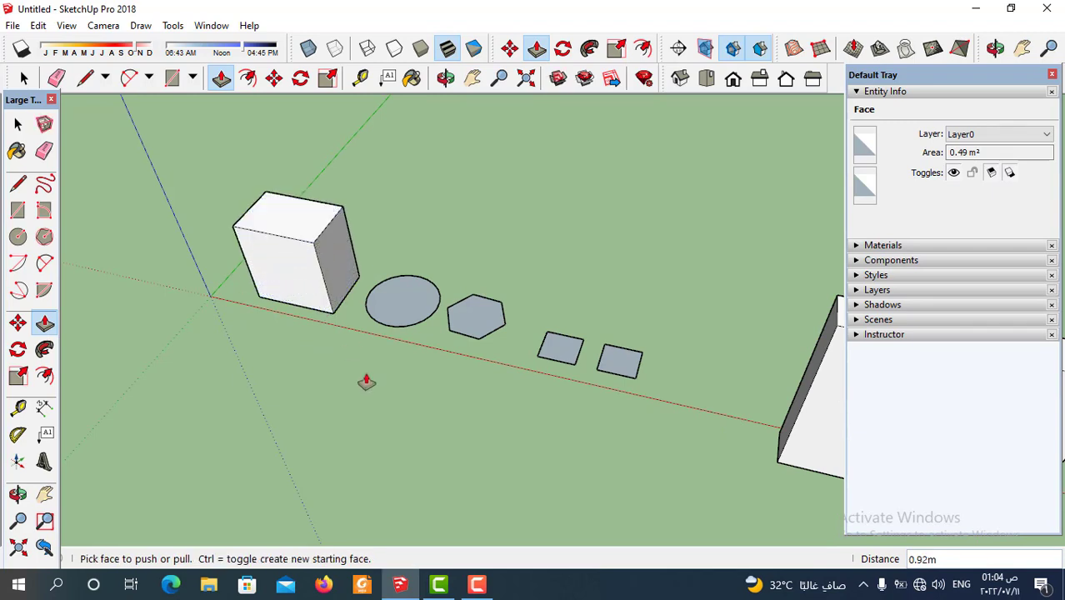
pyautogui.scroll(-2, 429, 375)
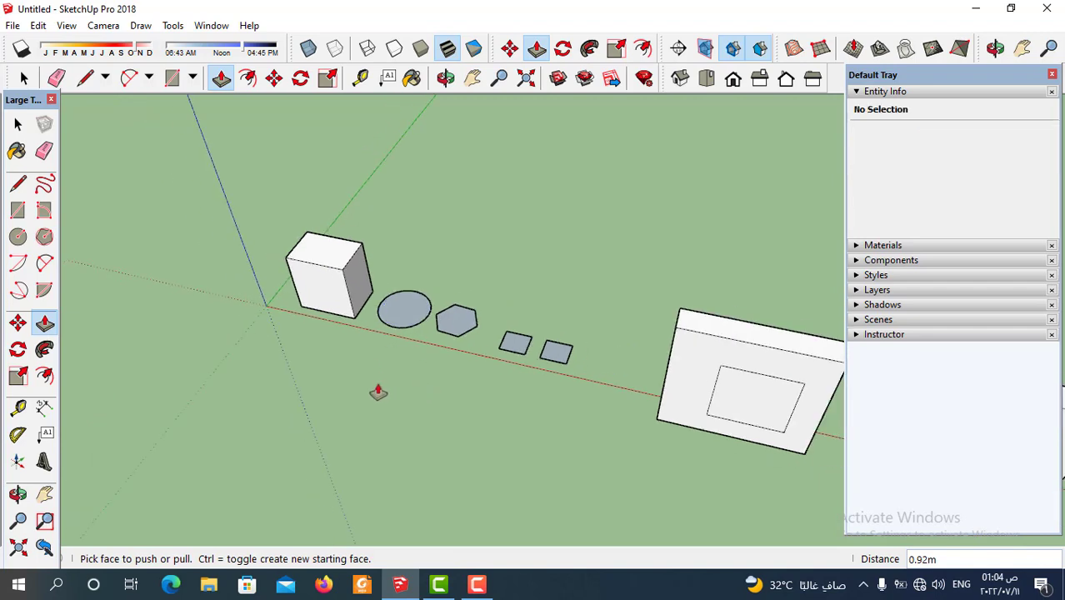
# Step: Pull the ellipse face up into a cylinder 1.87 m tall
pyautogui.click(407, 325)
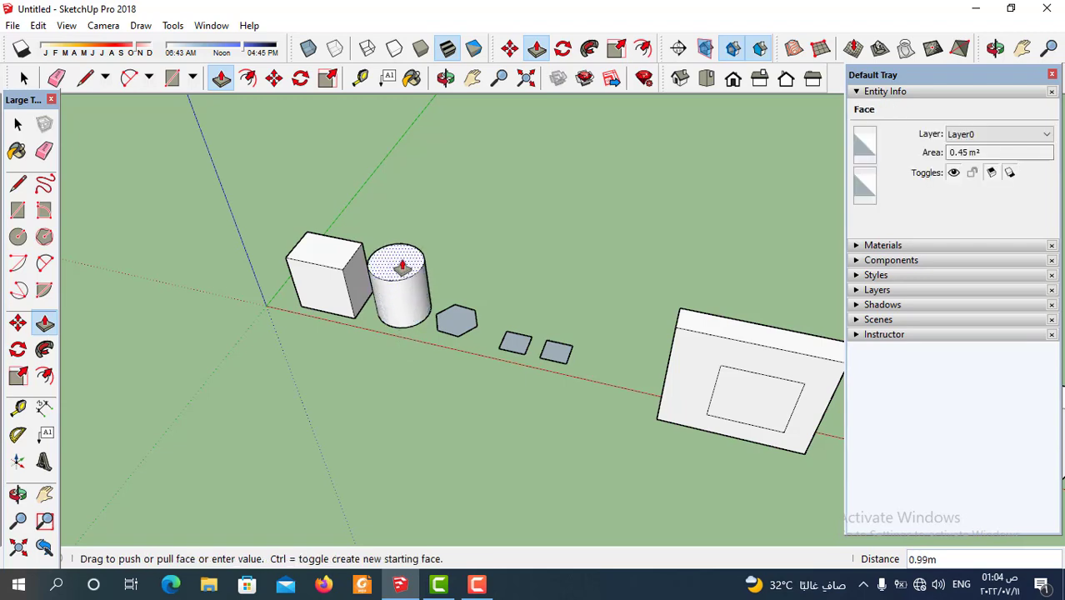
pyautogui.click(393, 204)
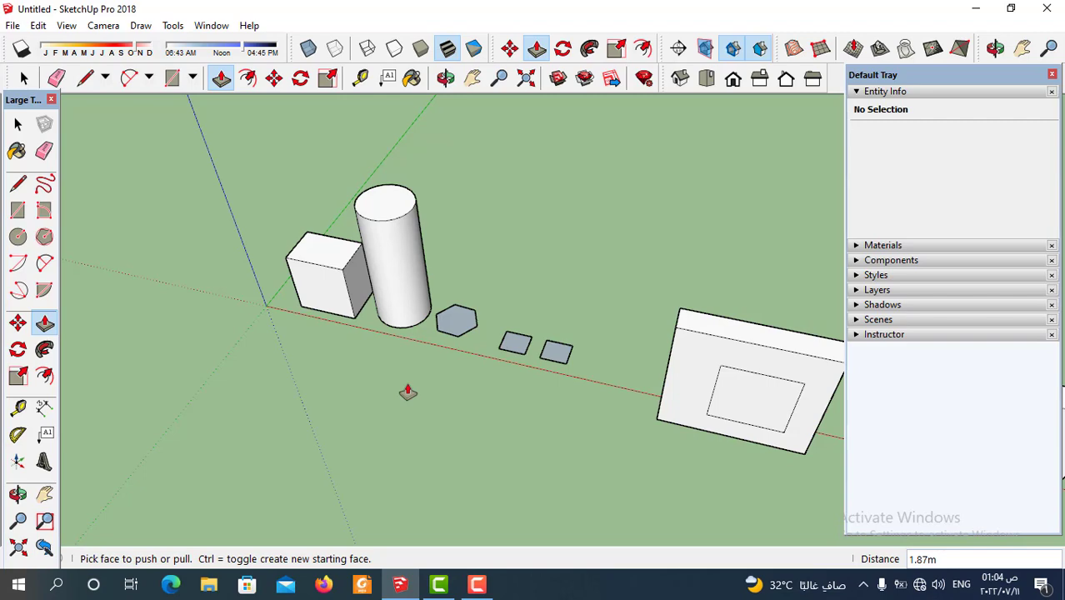
pyautogui.moveTo(447, 352)
pyautogui.mouseDown(button='middle')
pyautogui.moveTo(483, 399)
pyautogui.moveTo(450, 373)
pyautogui.mouseUp(button='middle')
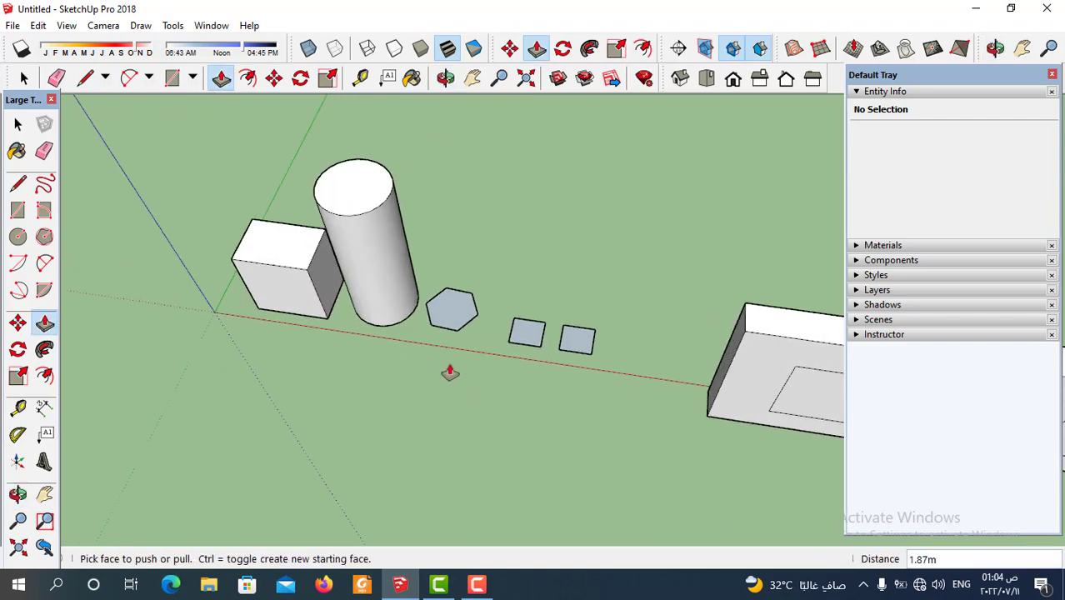
pyautogui.scroll(1, 450, 373)
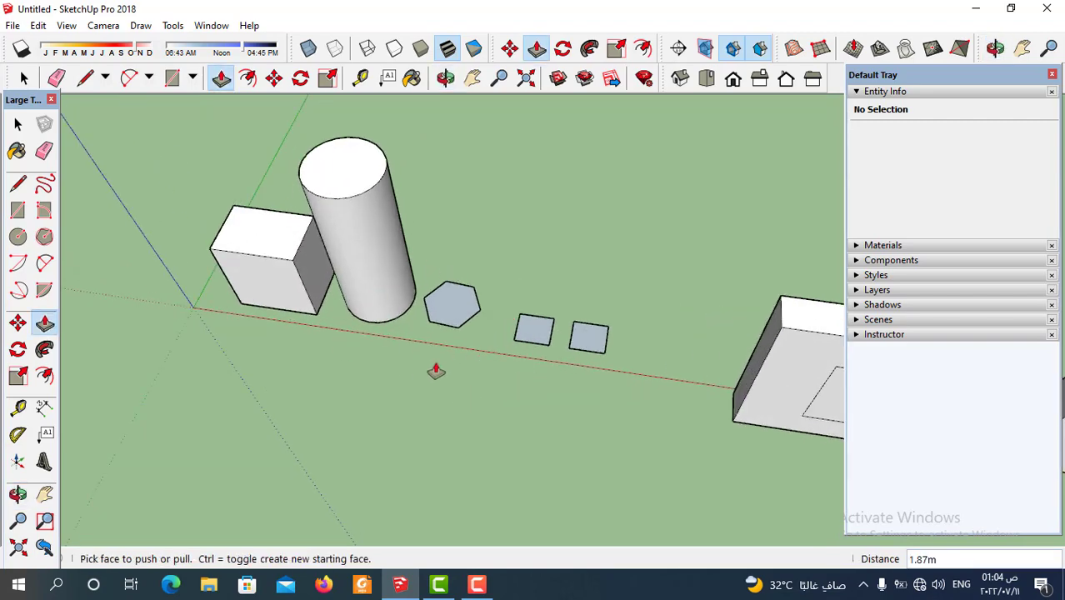
pyautogui.scroll(1, 431, 305)
# Step: Pull the hexagon up into a 1.43 m prism and orbit to view all solids
pyautogui.click(454, 327)
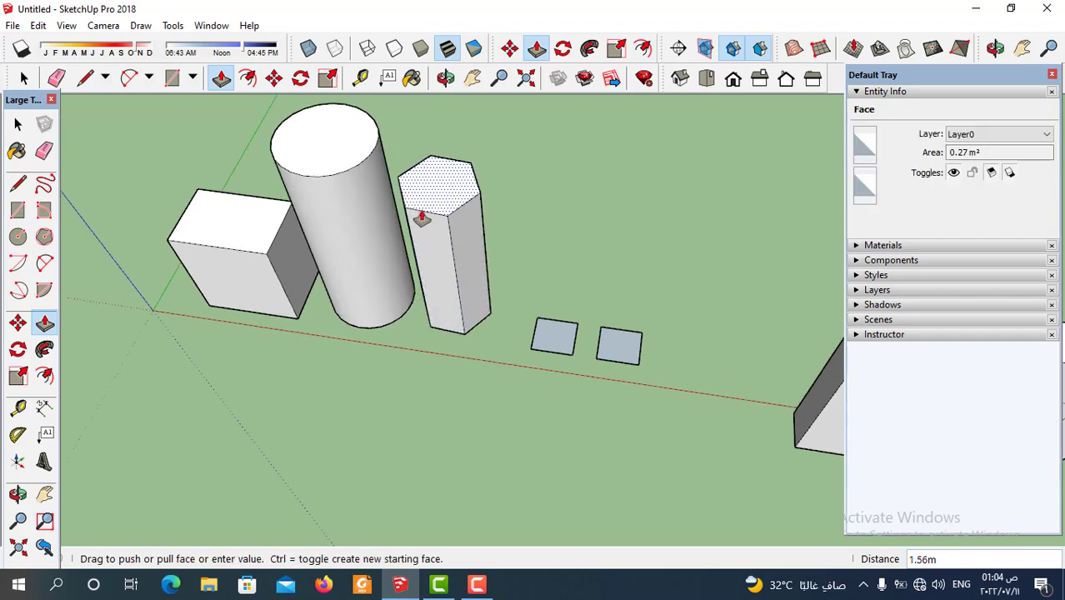
pyautogui.click(426, 230)
pyautogui.scroll(-3, 438, 319)
pyautogui.moveTo(482, 392); pyautogui.dragTo(452, 364, button='middle')
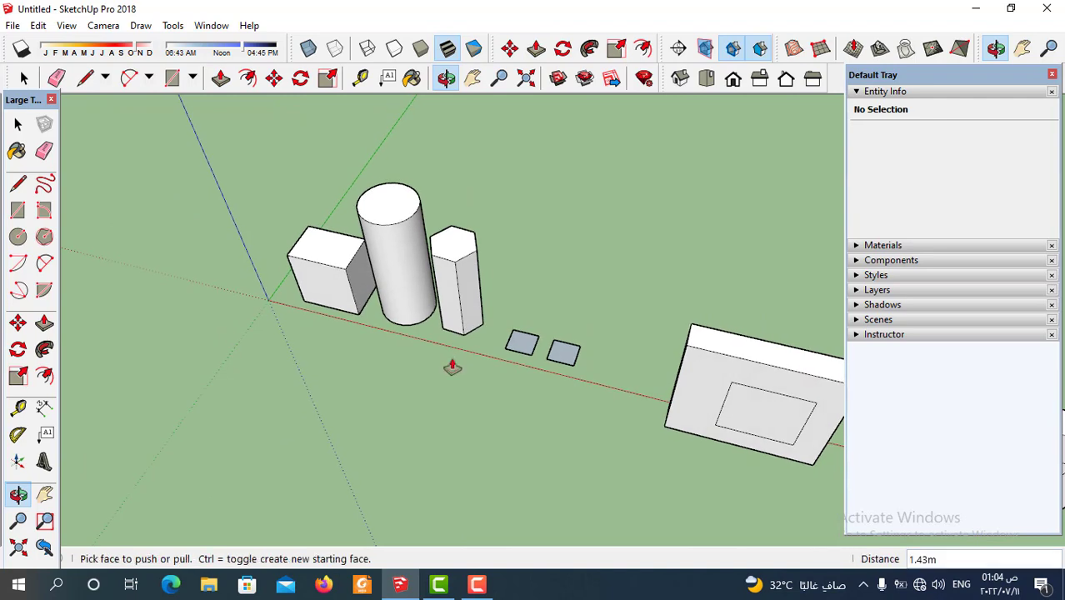
pyautogui.scroll(-1, 403, 399)
pyautogui.moveTo(404, 399); pyautogui.dragTo(506, 301, button='middle')
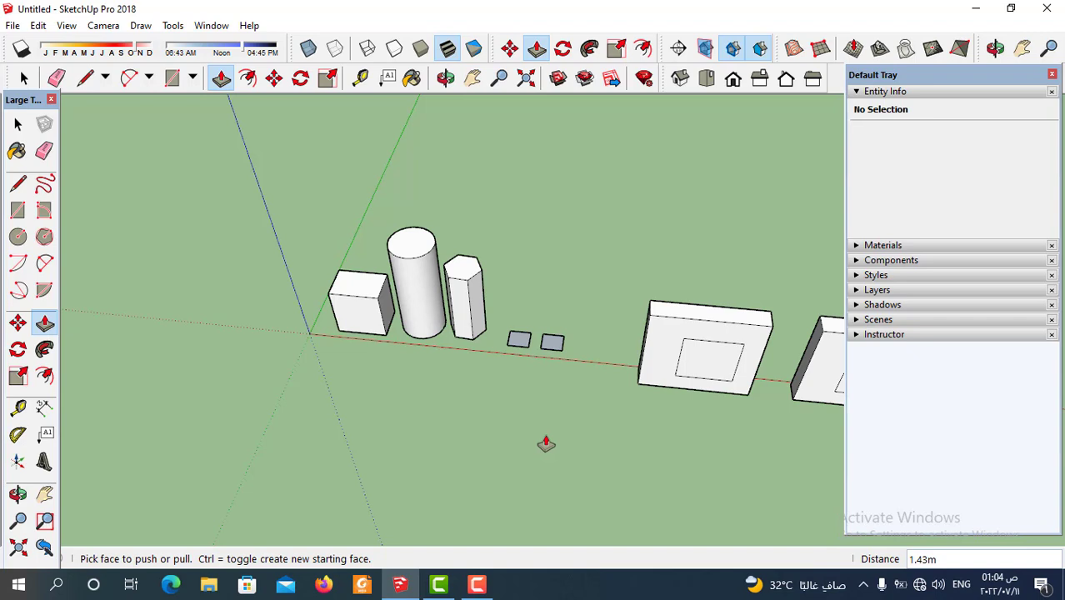
# Step: Extrude the left small rectangle with a typed 20 m height and zoom out to inspect it
pyautogui.scroll(2, 520, 354)
pyautogui.scroll(3, 534, 357)
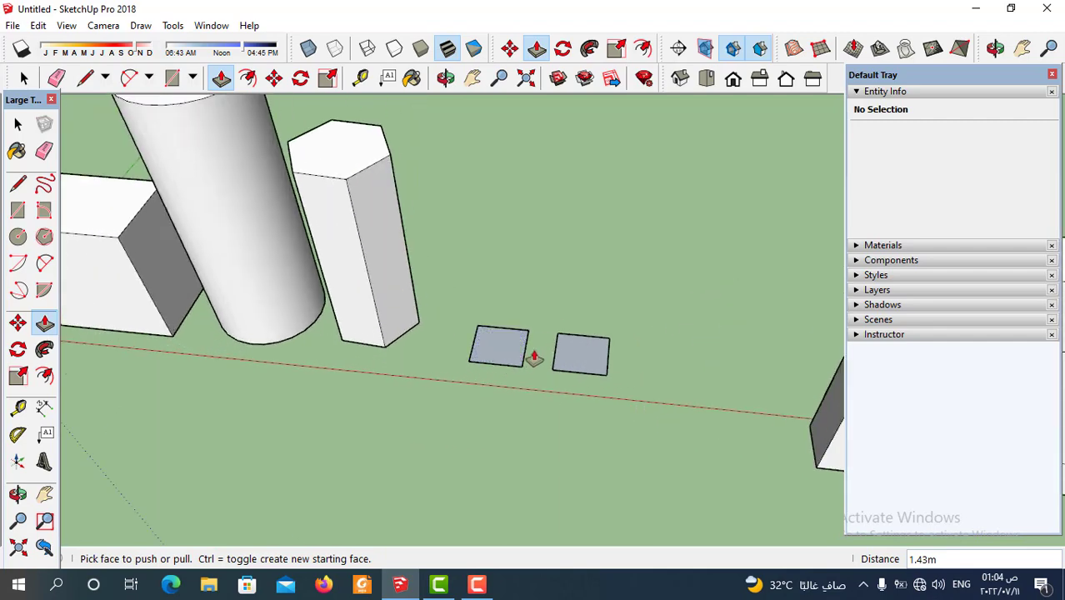
pyautogui.click(505, 365)
pyautogui.write('20')
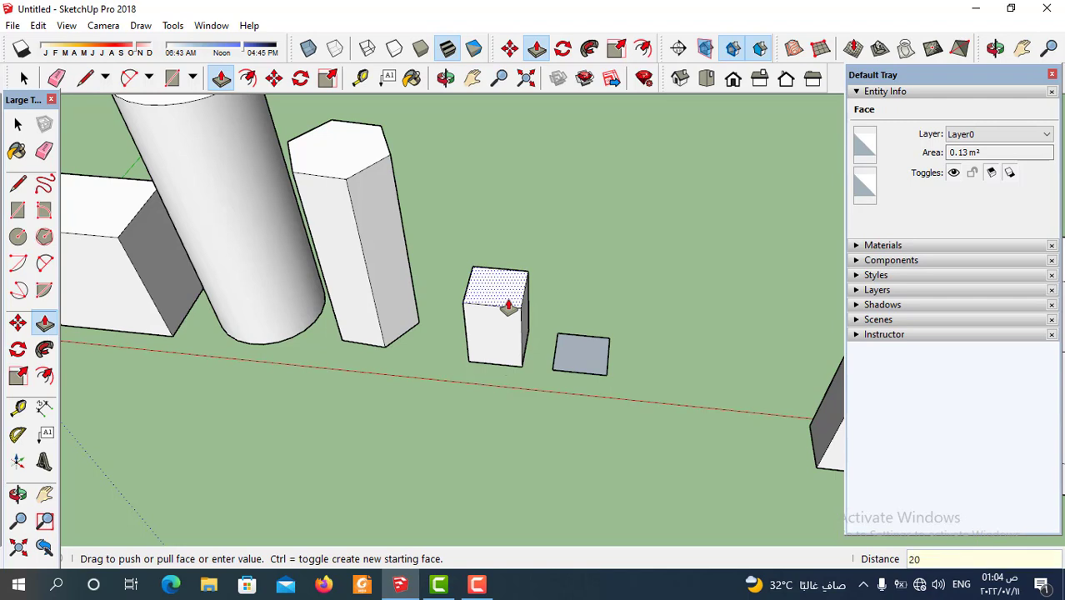
pyautogui.press('Return')
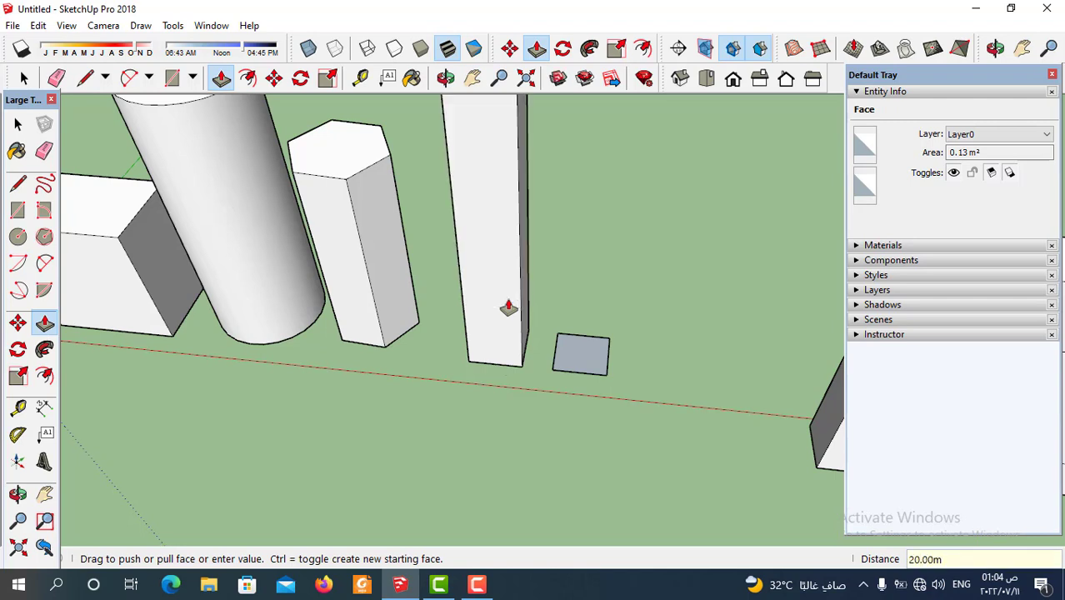
pyautogui.scroll(-3, 546, 395)
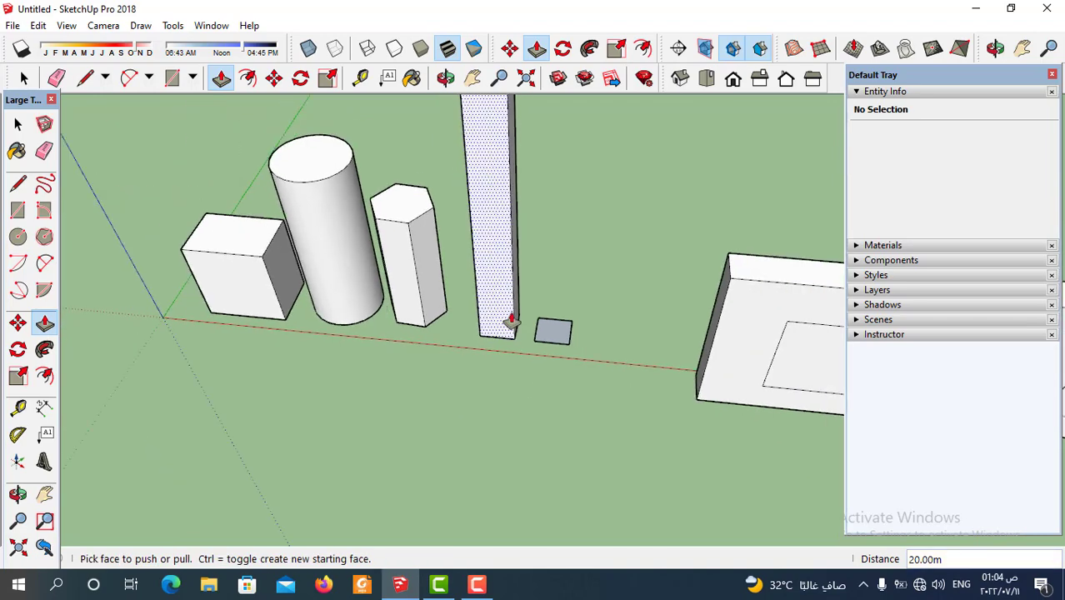
pyautogui.scroll(-2, 511, 316)
pyautogui.scroll(-2, 518, 347)
pyautogui.scroll(-1, 502, 344)
pyautogui.scroll(-1, 503, 345)
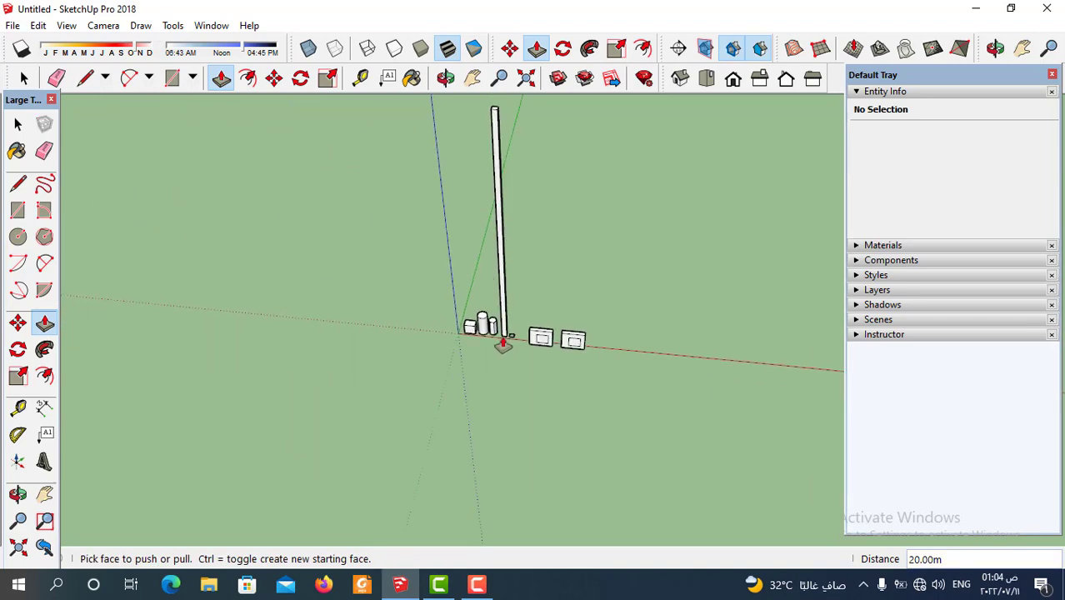
pyautogui.scroll(-2, 501, 345)
pyautogui.scroll(2, 477, 248)
pyautogui.scroll(1, 498, 250)
pyautogui.scroll(1, 507, 212)
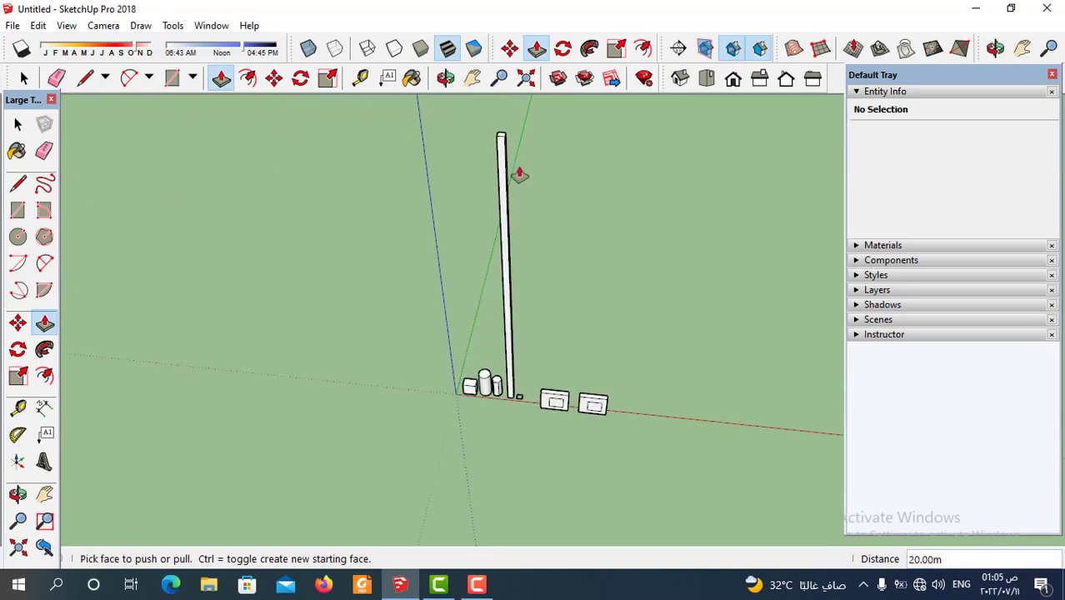
pyautogui.scroll(2, 475, 391)
pyautogui.scroll(1, 558, 408)
pyautogui.scroll(1, 564, 356)
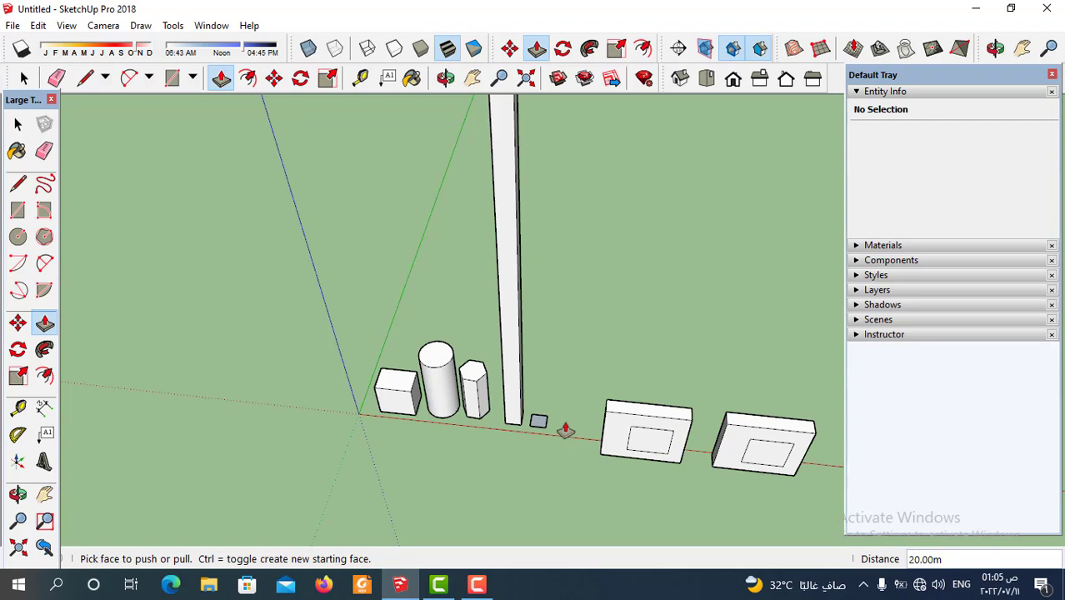
pyautogui.scroll(2, 555, 437)
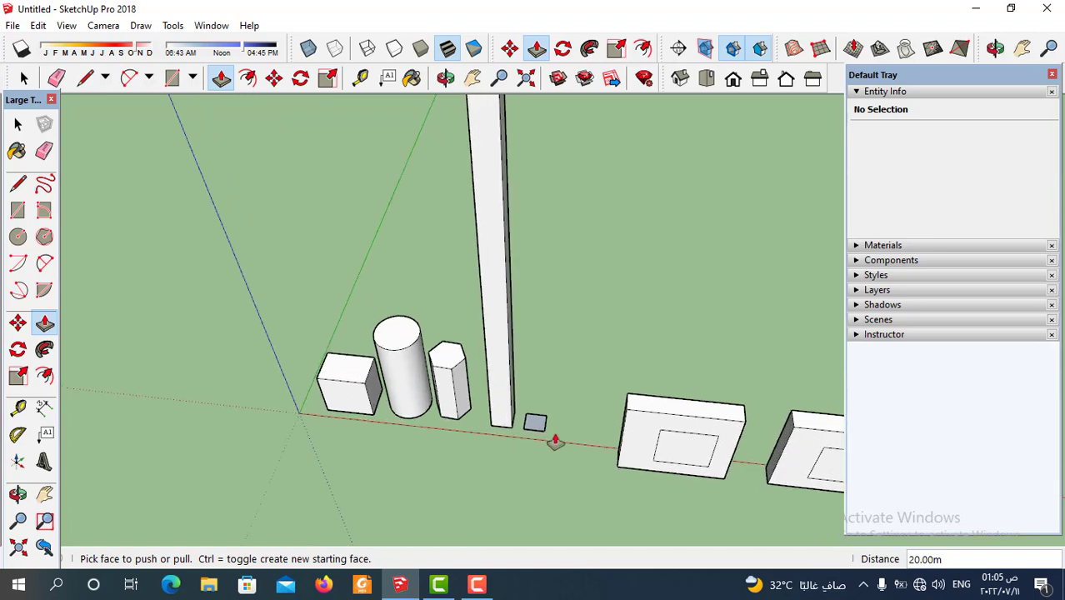
pyautogui.scroll(2, 550, 440)
pyautogui.scroll(2, 545, 440)
pyautogui.scroll(1, 545, 440)
pyautogui.scroll(1, 533, 434)
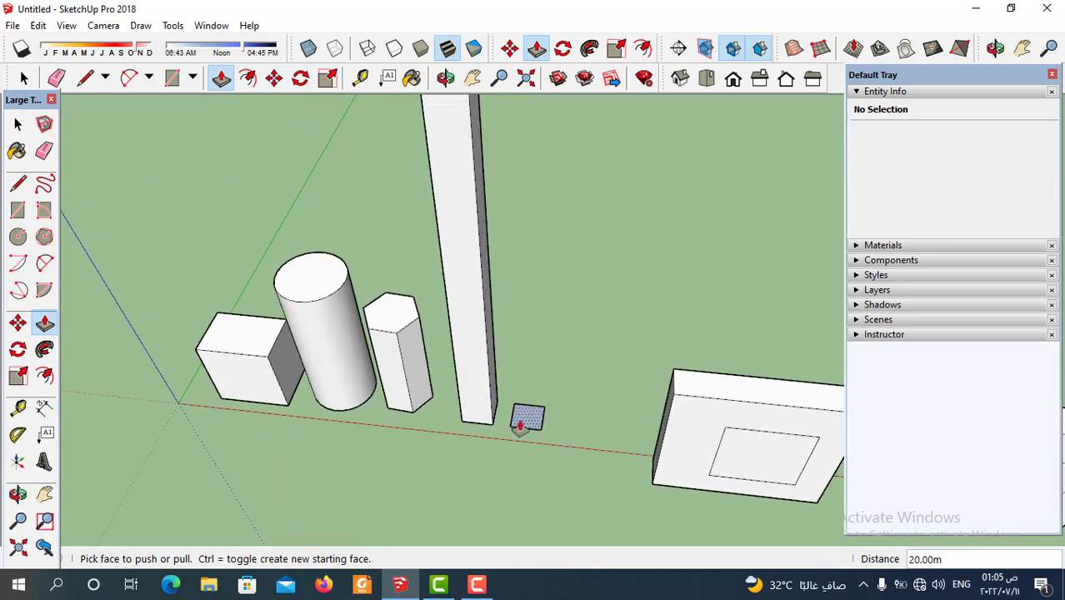
pyautogui.scroll(1, 518, 440)
pyautogui.scroll(1, 547, 452)
# Step: Extrude the small square again, then undo both the below-ground box and tall column
pyautogui.click(537, 428)
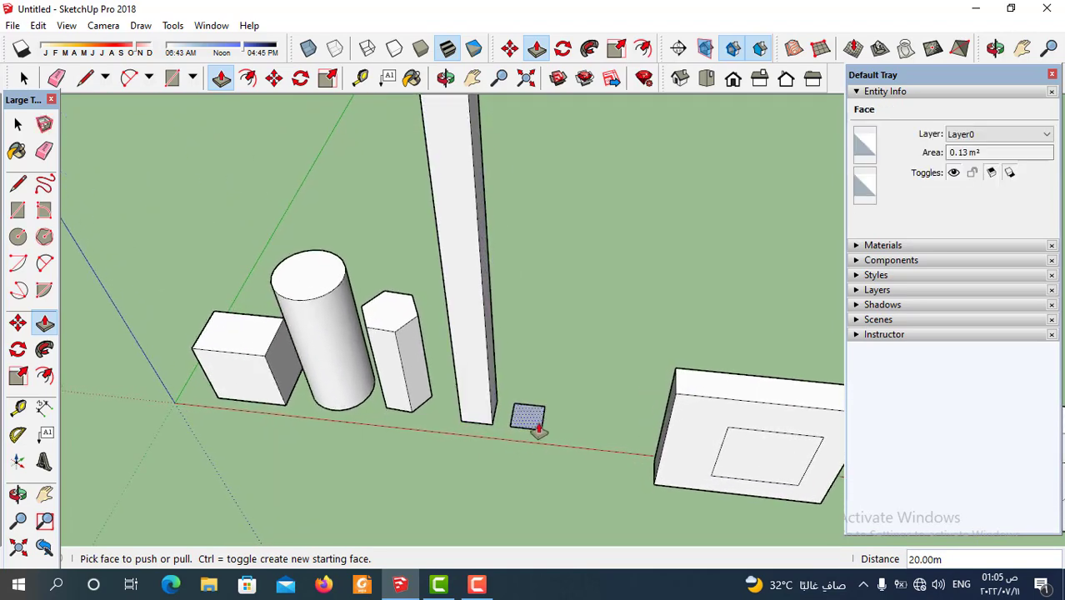
pyautogui.scroll(-3, 555, 345)
pyautogui.scroll(-3, 561, 398)
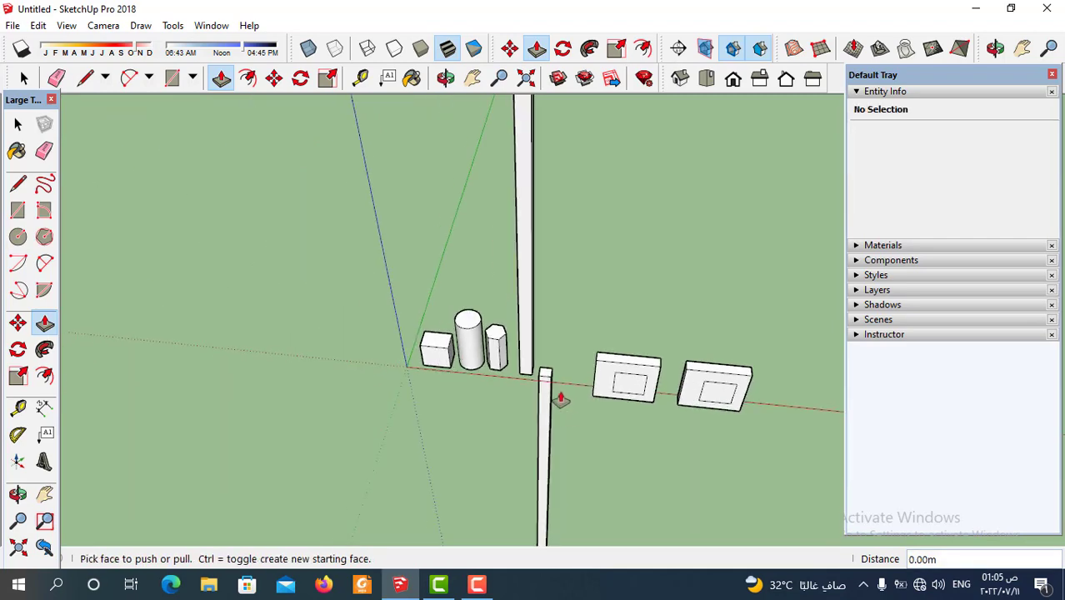
pyautogui.scroll(-2, 563, 405)
pyautogui.scroll(-1, 560, 488)
pyautogui.scroll(1, 575, 492)
pyautogui.moveTo(589, 494)
pyautogui.mouseDown(button='middle')
pyautogui.moveTo(504, 422)
pyautogui.moveTo(491, 342)
pyautogui.moveTo(701, 475)
pyautogui.moveTo(723, 452)
pyautogui.mouseUp(button='middle')
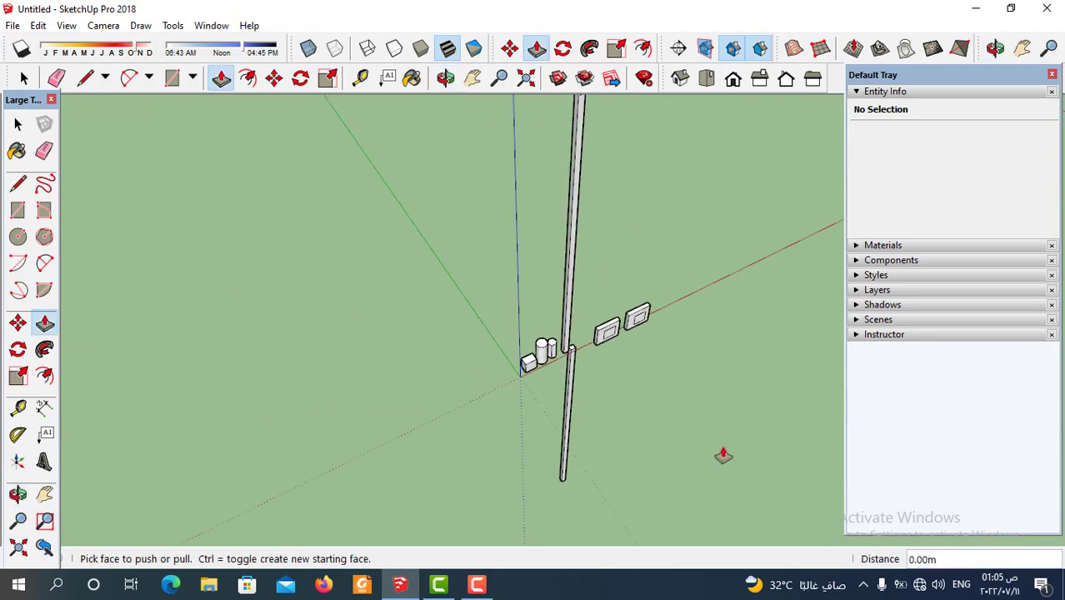
pyautogui.scroll(2, 549, 357)
pyautogui.scroll(2, 550, 359)
pyautogui.scroll(-1, 610, 449)
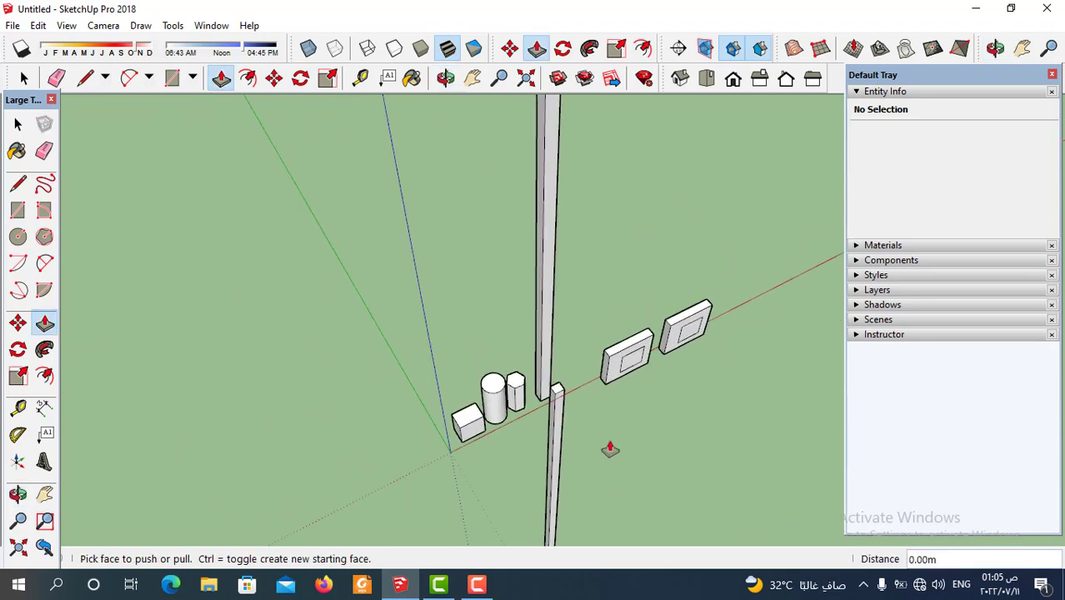
pyautogui.hotkey('ctrl', 'z')
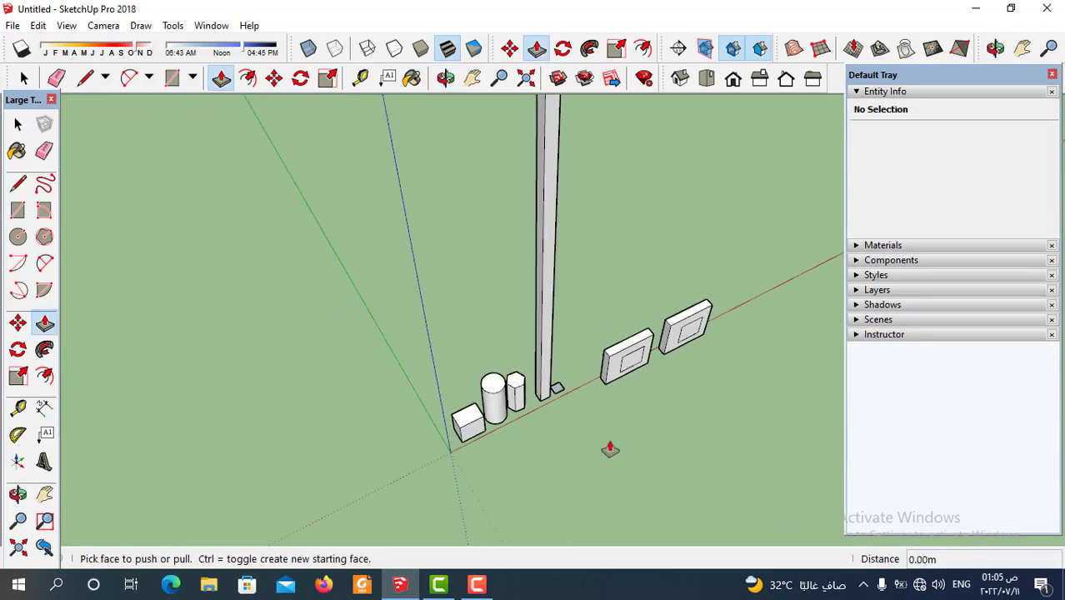
pyautogui.hotkey('ctrl', 'z')
# Step: Extrude the first small square into a column exactly 2.00 m tall
pyautogui.scroll(1, 542, 410)
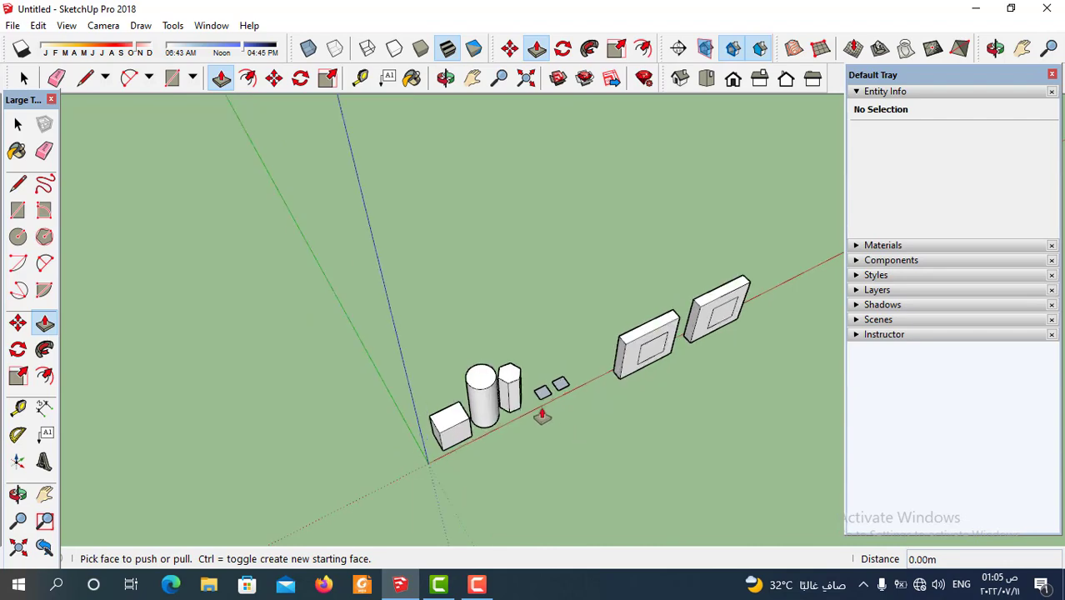
pyautogui.scroll(2, 557, 395)
pyautogui.scroll(2, 505, 385)
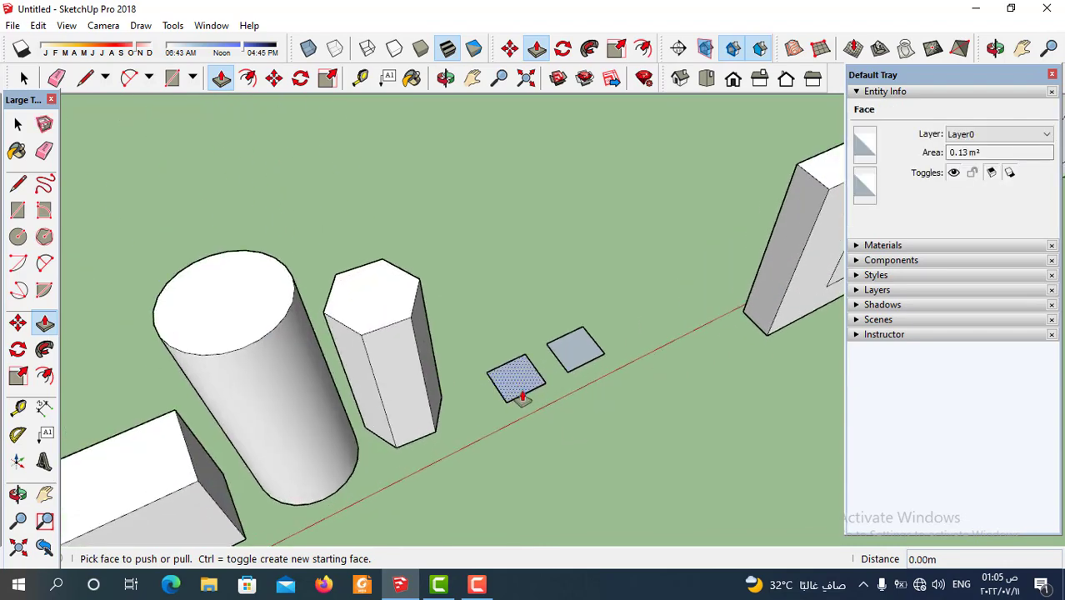
pyautogui.click(522, 398)
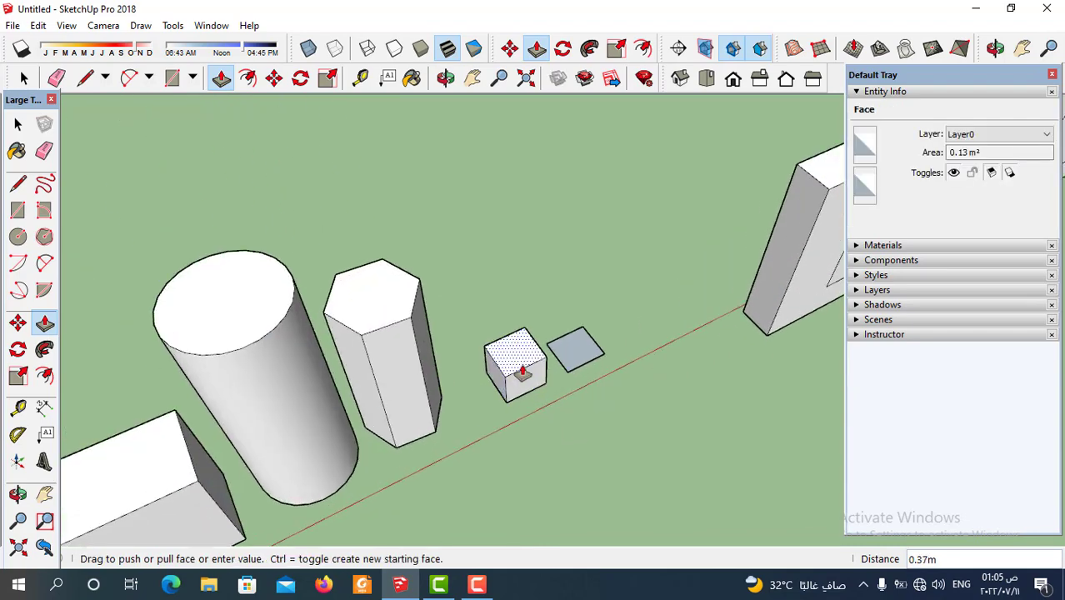
pyautogui.press('Return')
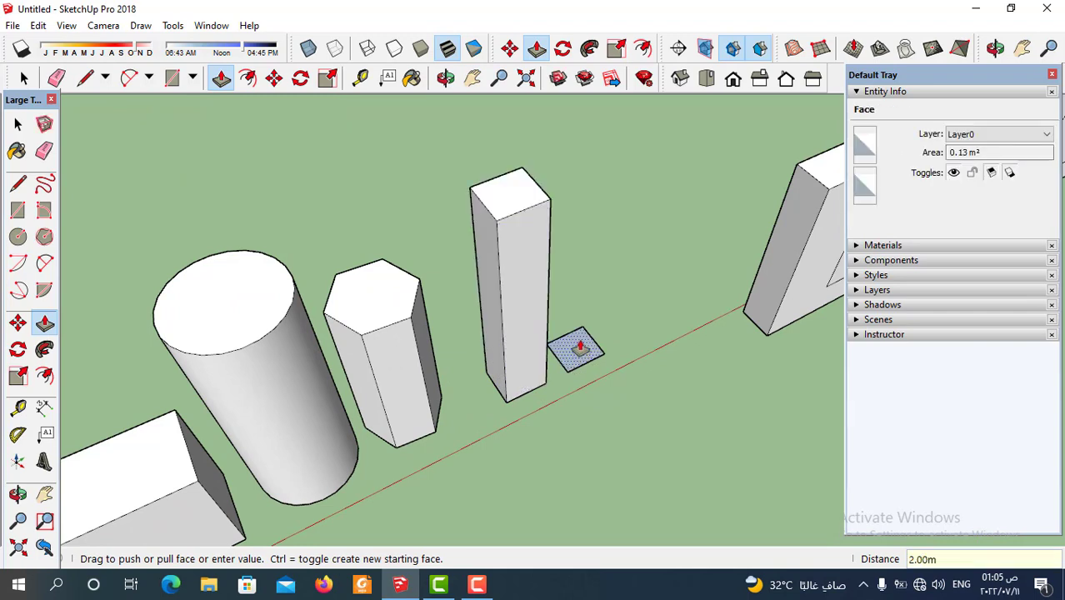
# Step: Extrude the second square to the same 2.00 m height by double-clicking it
pyautogui.click(580, 349)
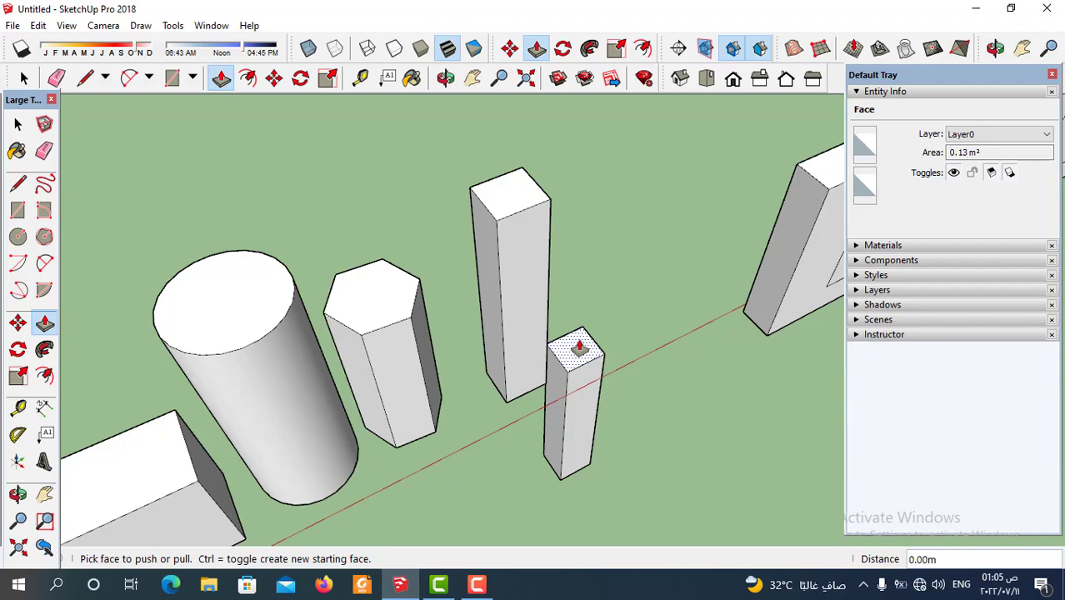
pyautogui.moveTo(606, 393)
pyautogui.mouseDown(button='middle')
pyautogui.moveTo(642, 419)
pyautogui.moveTo(494, 316)
pyautogui.moveTo(511, 328)
pyautogui.mouseUp(button='middle')
pyautogui.scroll(-2, 626, 455)
pyautogui.scroll(3, 590, 476)
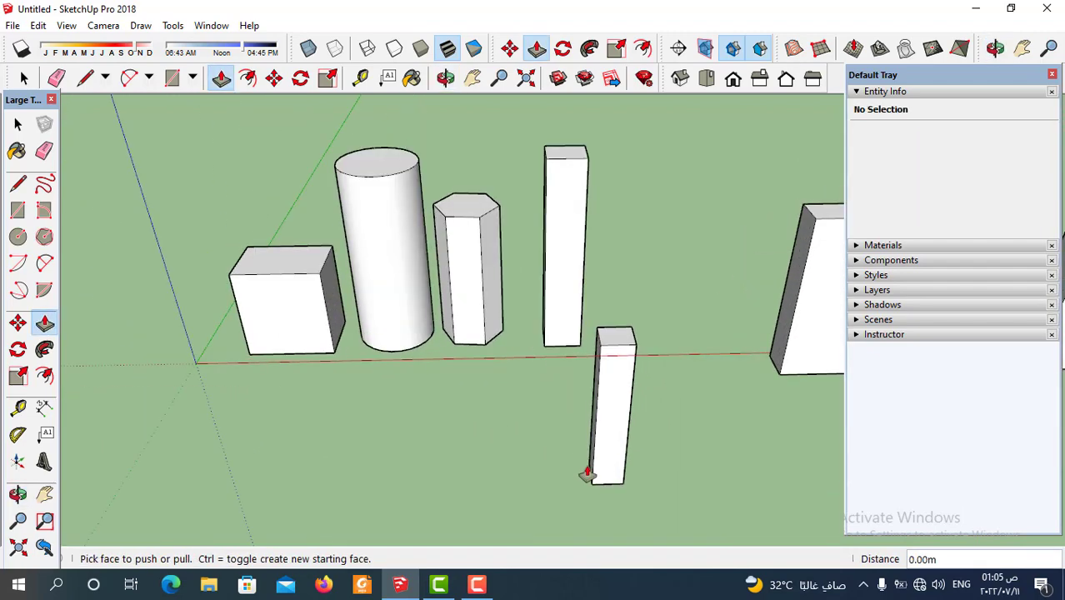
pyautogui.scroll(2, 631, 483)
pyautogui.moveTo(630, 483)
pyautogui.mouseDown(button='middle')
pyautogui.moveTo(576, 451)
pyautogui.moveTo(577, 461)
pyautogui.mouseUp(button='middle')
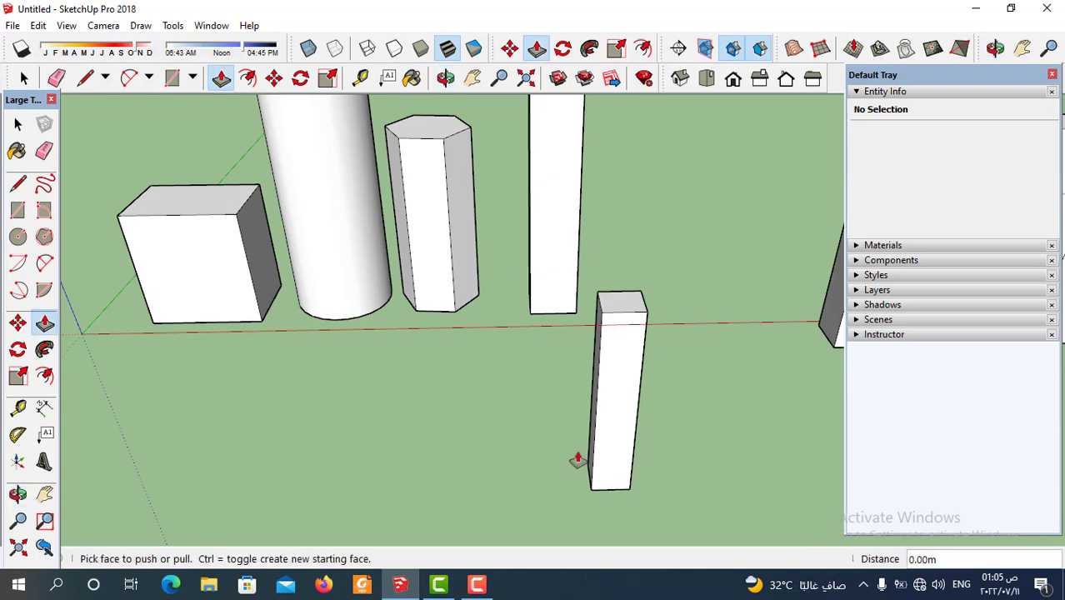
# Step: Undo and re-pull the second square into a 2.00 m column, then orbit toward the walls
pyautogui.hotkey('ctrl', 'z')
pyautogui.scroll(-2, 576, 460)
pyautogui.scroll(-2, 645, 446)
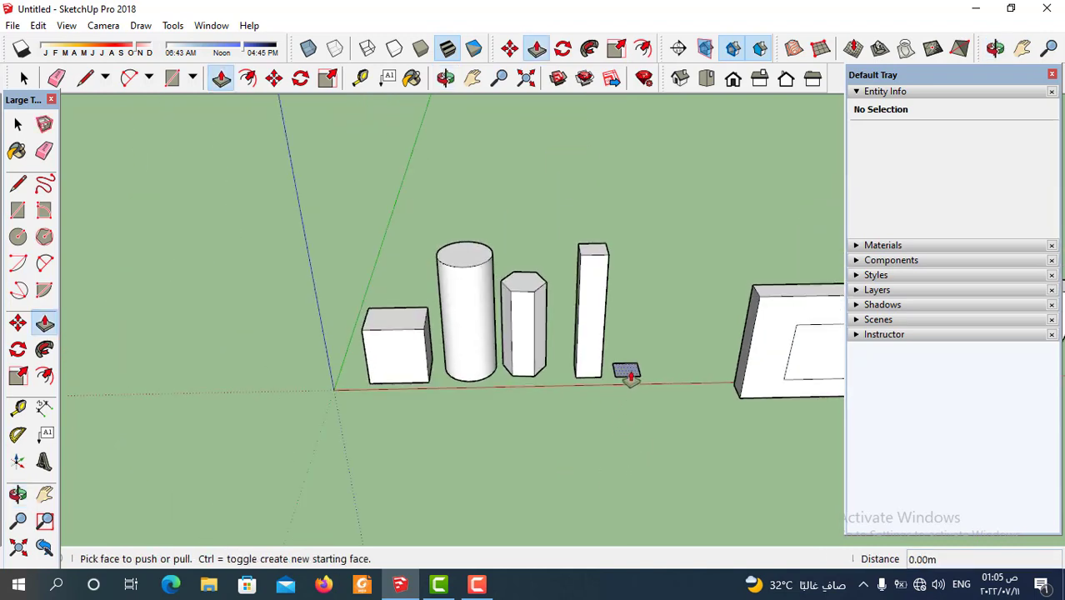
pyautogui.moveTo(630, 375); pyautogui.dragTo(603, 250)
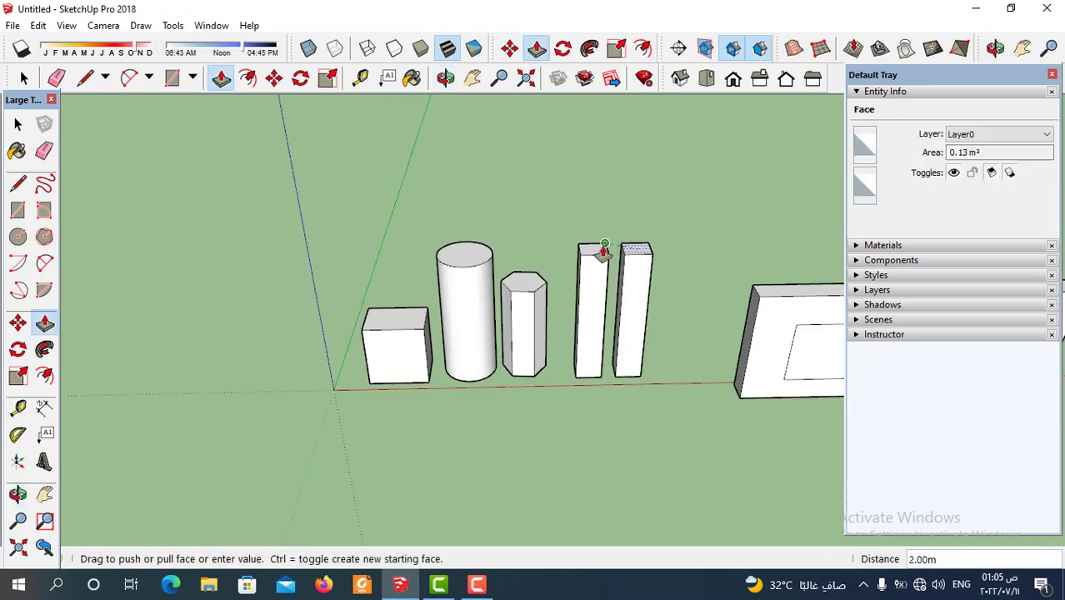
pyautogui.click(614, 267)
pyautogui.moveTo(593, 385); pyautogui.dragTo(637, 361, button='middle')
pyautogui.scroll(-2, 638, 362)
pyautogui.moveTo(542, 409)
pyautogui.mouseDown(button='middle')
pyautogui.moveTo(696, 443)
pyautogui.moveTo(674, 376)
pyautogui.mouseUp(button='middle')
pyautogui.moveTo(648, 329)
pyautogui.mouseDown(button='middle')
pyautogui.moveTo(601, 310)
pyautogui.moveTo(573, 266)
pyautogui.moveTo(617, 312)
pyautogui.moveTo(656, 418)
pyautogui.moveTo(604, 413)
pyautogui.mouseUp(button='middle')
pyautogui.scroll(-2, 572, 267)
pyautogui.scroll(2, 656, 419)
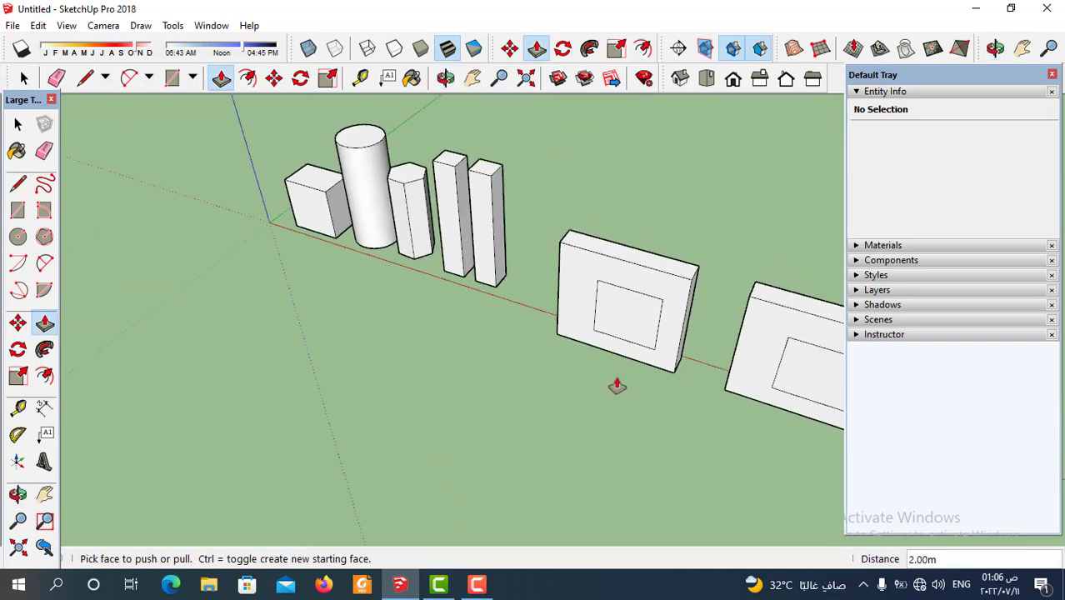
pyautogui.scroll(1, 619, 380)
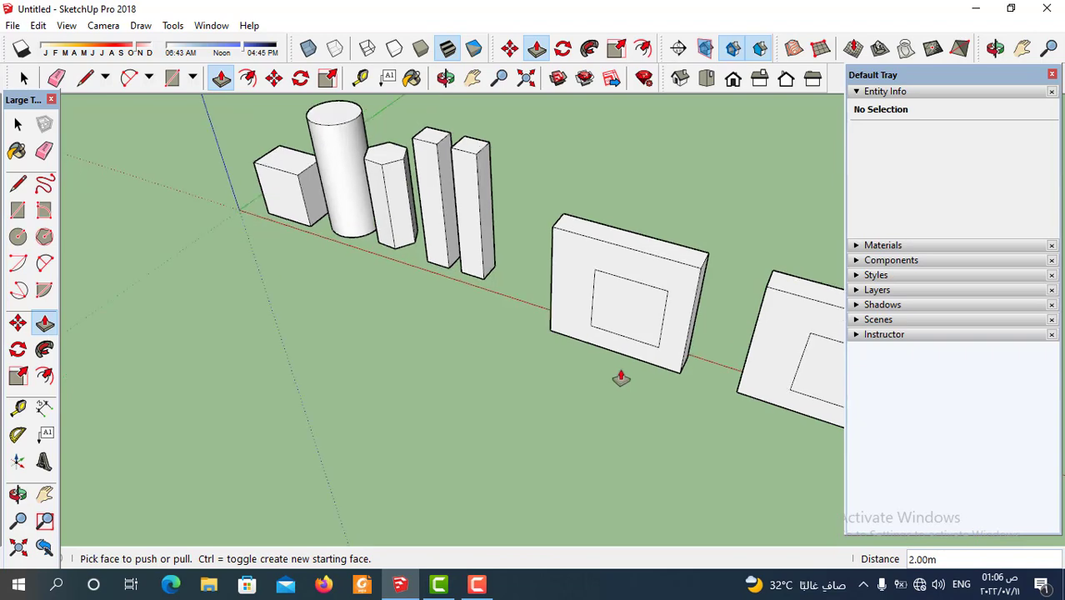
pyautogui.scroll(1, 621, 377)
# Step: Try pulling the left wall's window rectangle, cancelling the 0.28 m attempt
pyautogui.click(614, 304)
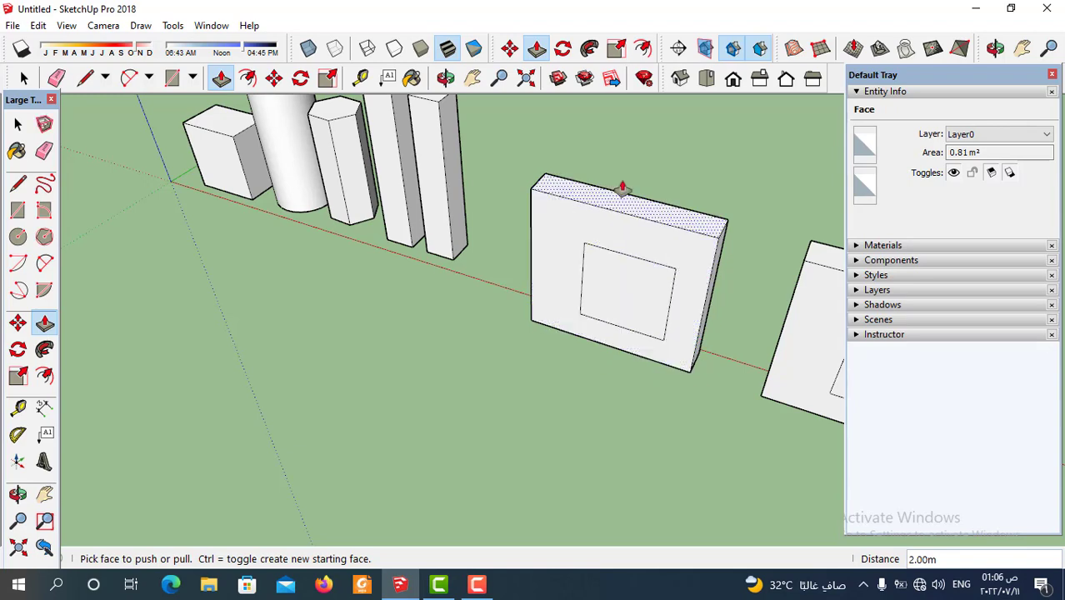
pyautogui.press('Escape')
pyautogui.click(630, 308)
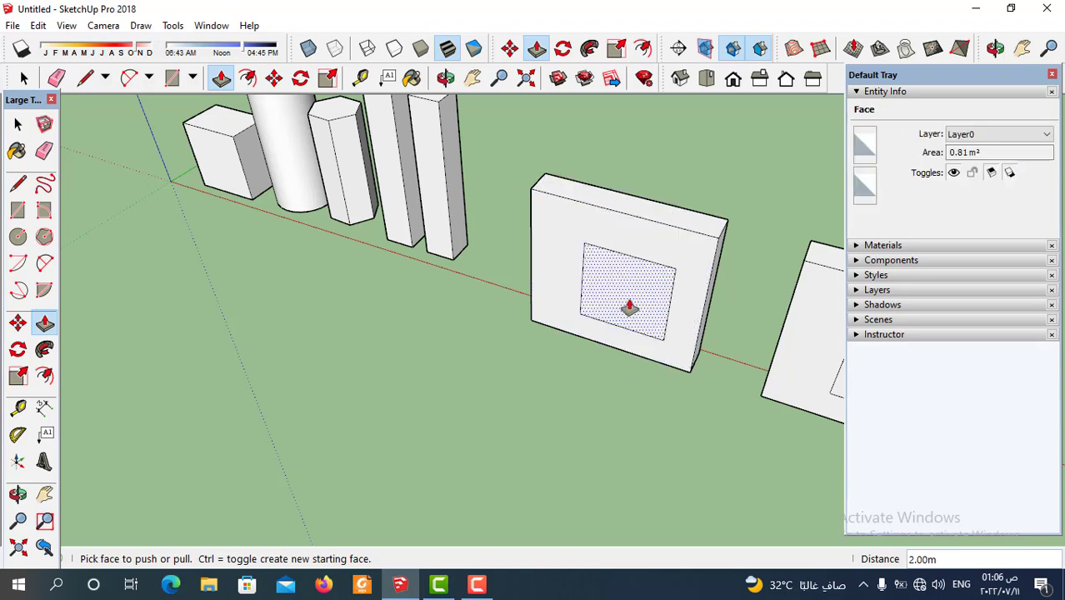
pyautogui.click(629, 308)
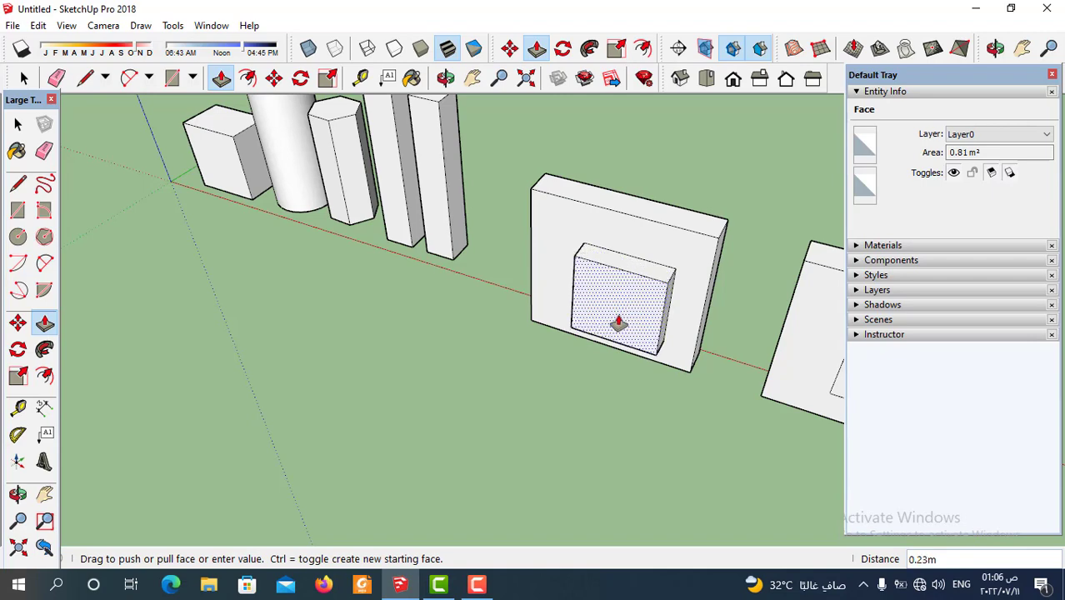
pyautogui.click(616, 322)
pyautogui.moveTo(516, 496)
pyautogui.mouseDown(button='middle')
pyautogui.moveTo(546, 400)
pyautogui.moveTo(478, 357)
pyautogui.mouseUp(button='middle')
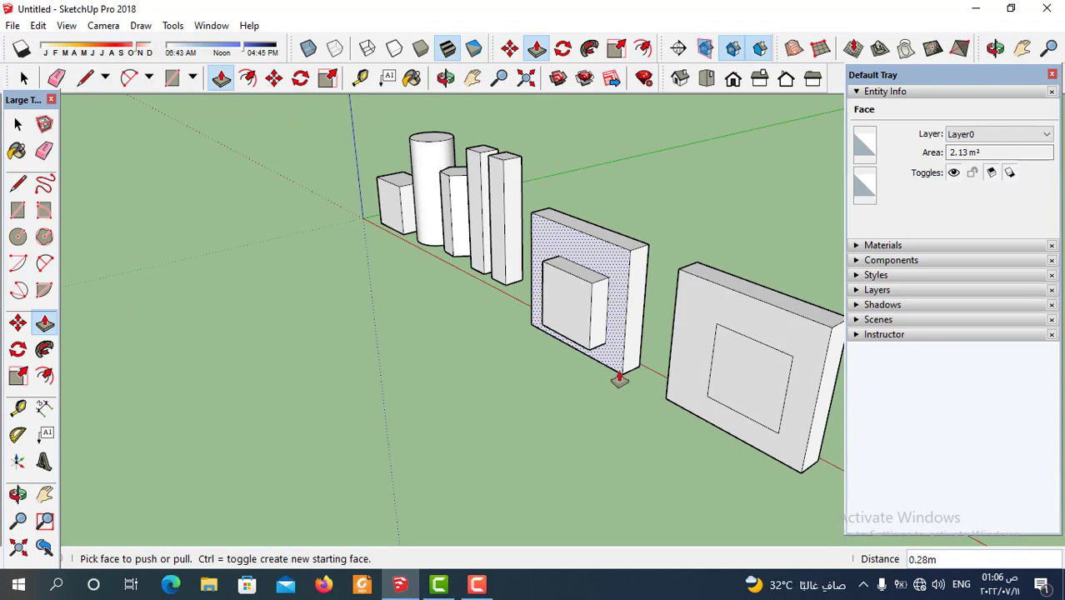
pyautogui.press('Escape')
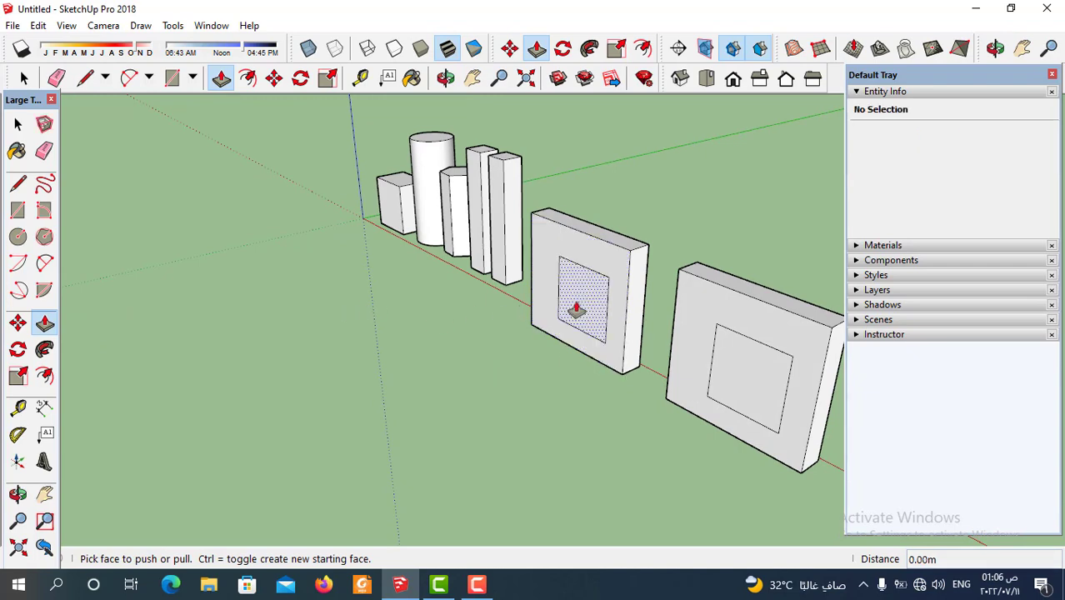
# Step: Push the window rectangle 0.05 m into the wall to form a recessed panel
pyautogui.click(569, 306)
pyautogui.write('.05')
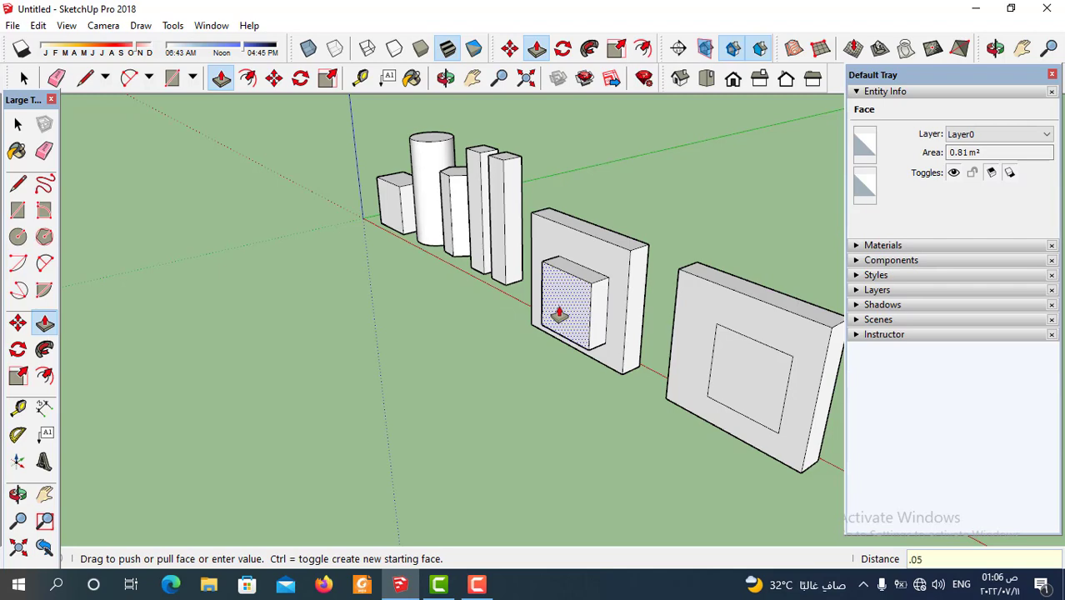
pyautogui.press('Return')
pyautogui.moveTo(552, 340)
pyautogui.mouseDown(button='middle')
pyautogui.moveTo(614, 374)
pyautogui.moveTo(459, 325)
pyautogui.mouseUp(button='middle')
pyautogui.scroll(-2, 718, 369)
pyautogui.scroll(2, 735, 357)
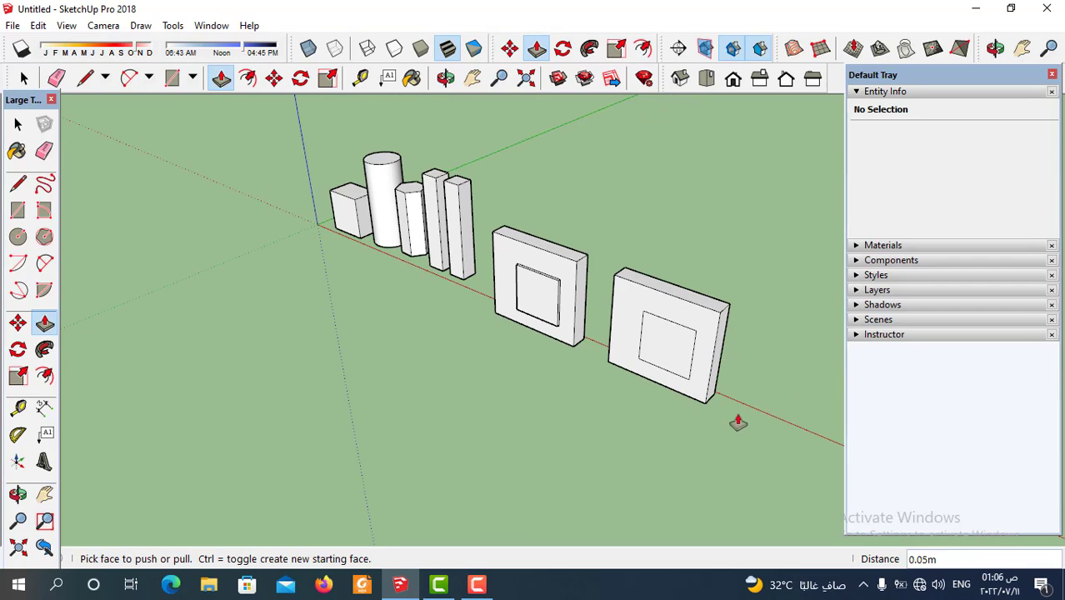
pyautogui.scroll(1, 734, 330)
pyautogui.scroll(1, 670, 397)
pyautogui.scroll(1, 627, 345)
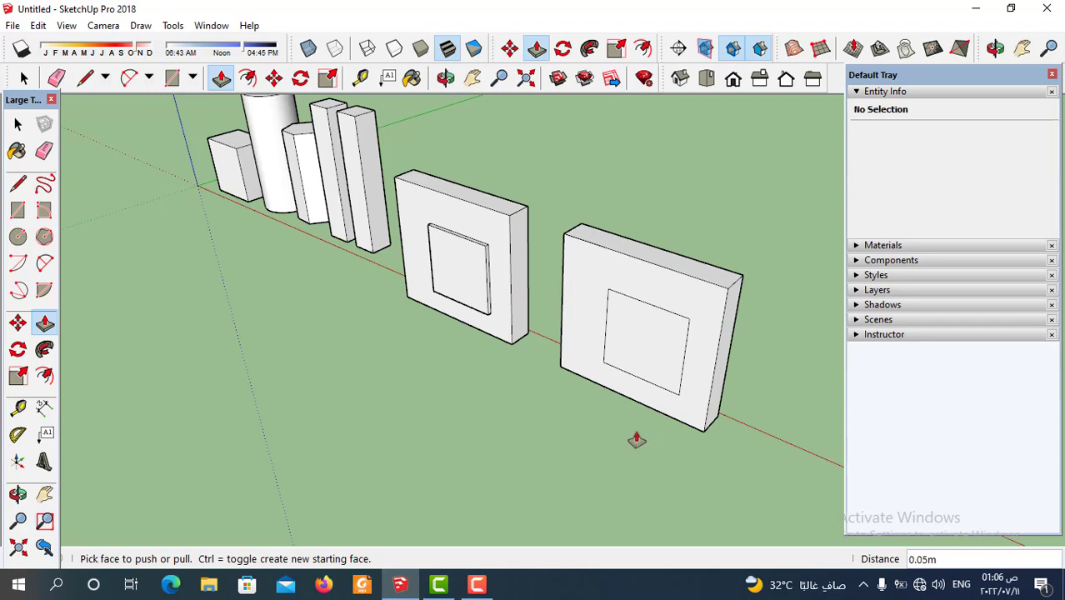
# Step: Push the right wall's window rectangle through the wall to cut an opening
pyautogui.moveTo(636, 439)
pyautogui.mouseDown(button='middle')
pyautogui.moveTo(638, 456)
pyautogui.moveTo(647, 404)
pyautogui.mouseUp(button='middle')
pyautogui.click(651, 405)
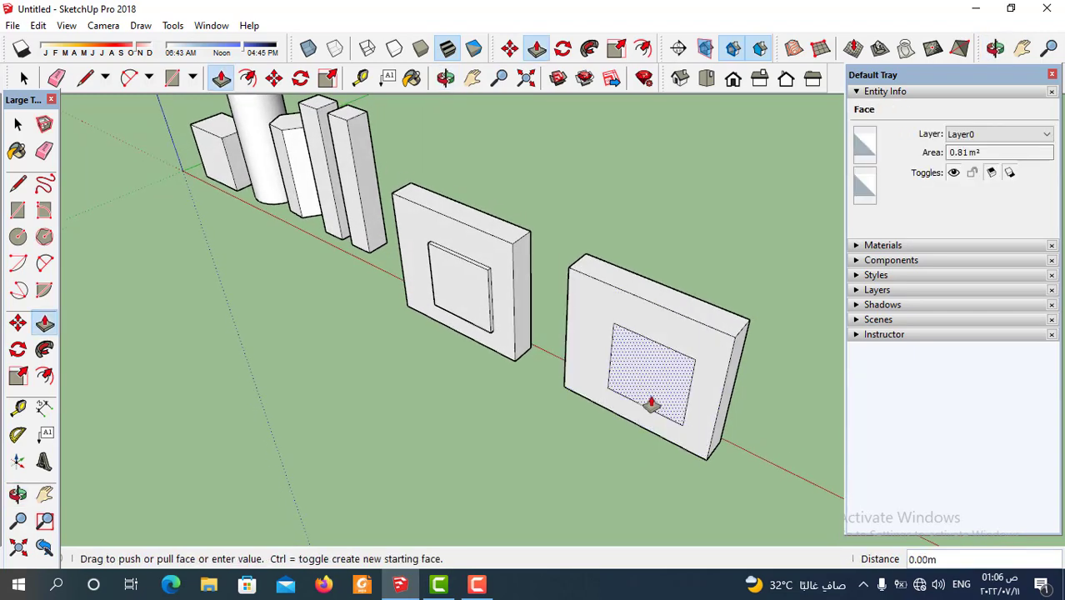
pyautogui.click(608, 307)
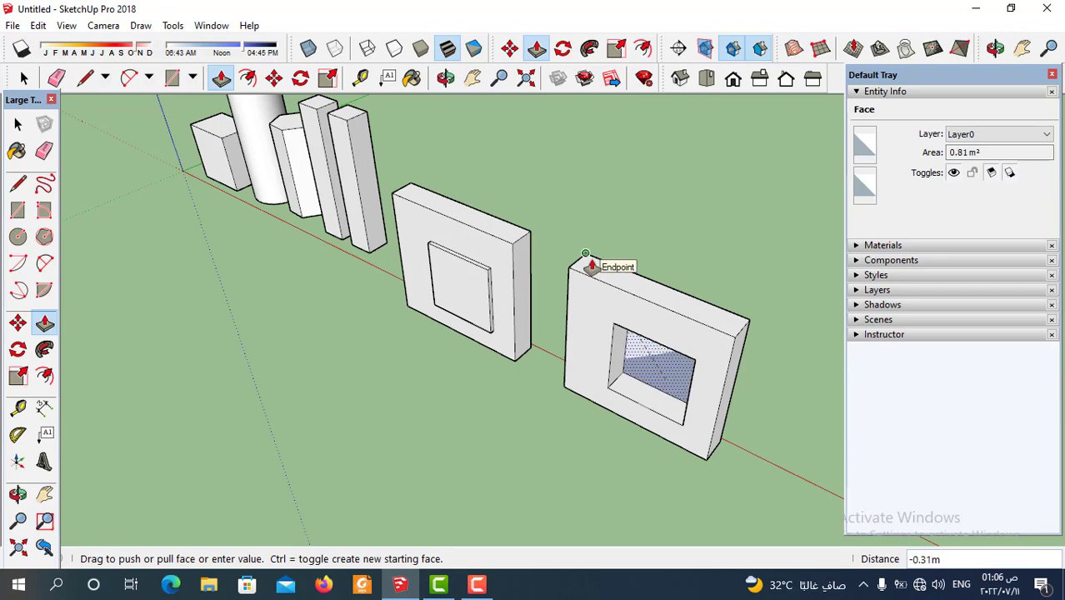
pyautogui.click(588, 265)
pyautogui.moveTo(689, 428)
pyautogui.mouseDown(button='middle')
pyautogui.moveTo(744, 315)
pyautogui.moveTo(713, 346)
pyautogui.moveTo(619, 373)
pyautogui.moveTo(702, 418)
pyautogui.moveTo(708, 315)
pyautogui.moveTo(694, 403)
pyautogui.mouseUp(button='middle')
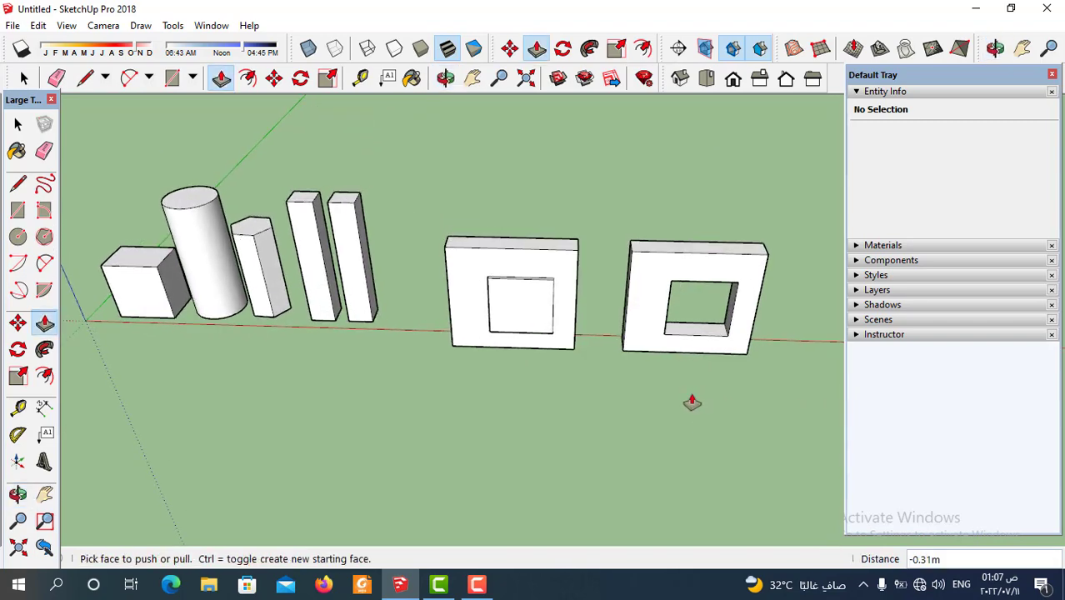
# Step: Push the opening's side face outward to widen the window, then view the whole row
pyautogui.moveTo(508, 316)
pyautogui.mouseDown(button='middle')
pyautogui.moveTo(541, 362)
pyautogui.moveTo(525, 340)
pyautogui.mouseUp(button='middle')
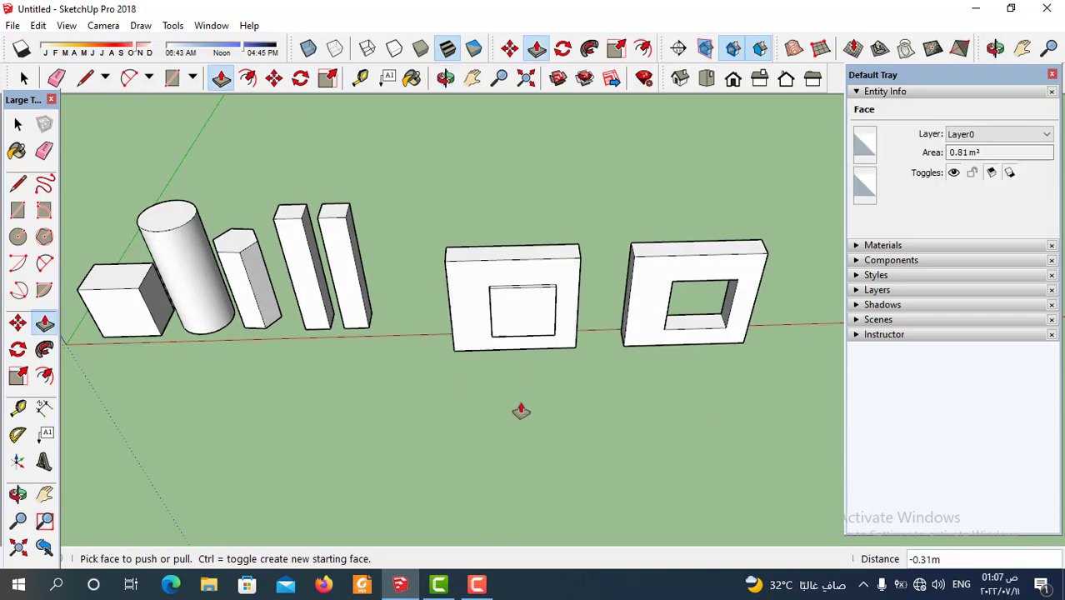
pyautogui.scroll(3, 753, 295)
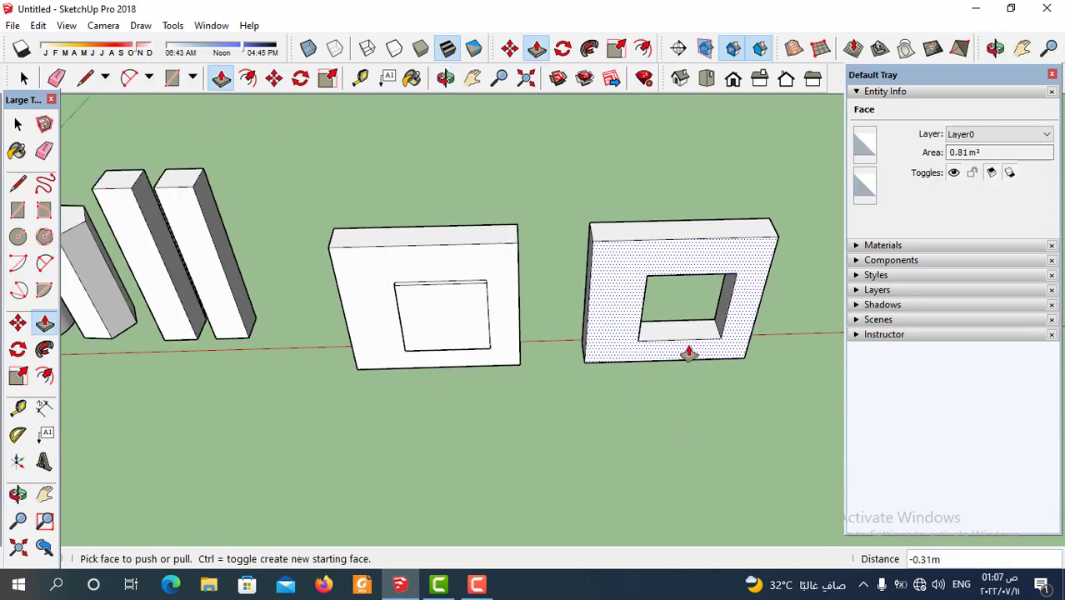
pyautogui.scroll(-3, 710, 362)
pyautogui.moveTo(709, 362); pyautogui.dragTo(606, 295, button='middle')
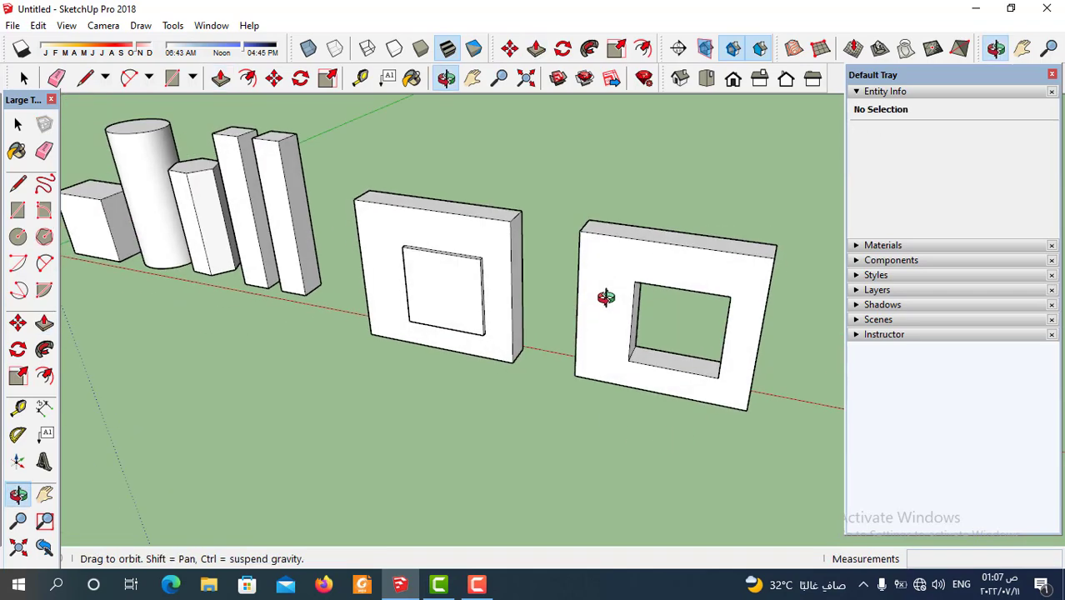
pyautogui.moveTo(701, 398)
pyautogui.mouseDown(button='middle')
pyautogui.moveTo(585, 323)
pyautogui.moveTo(630, 428)
pyautogui.moveTo(642, 409)
pyautogui.moveTo(713, 388)
pyautogui.mouseUp(button='middle')
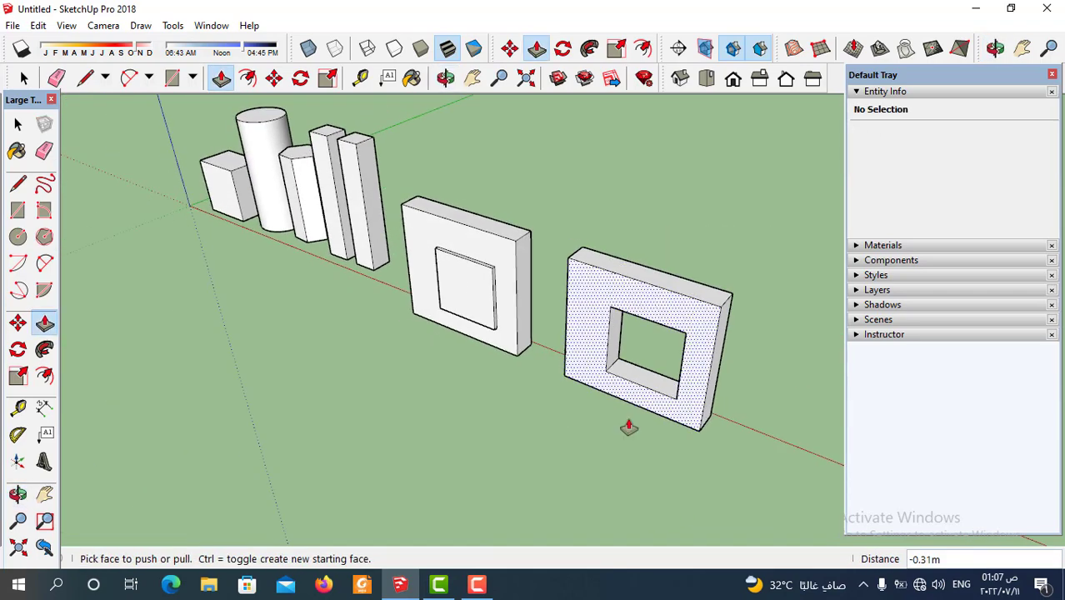
pyautogui.scroll(2, 735, 312)
pyautogui.scroll(2, 735, 311)
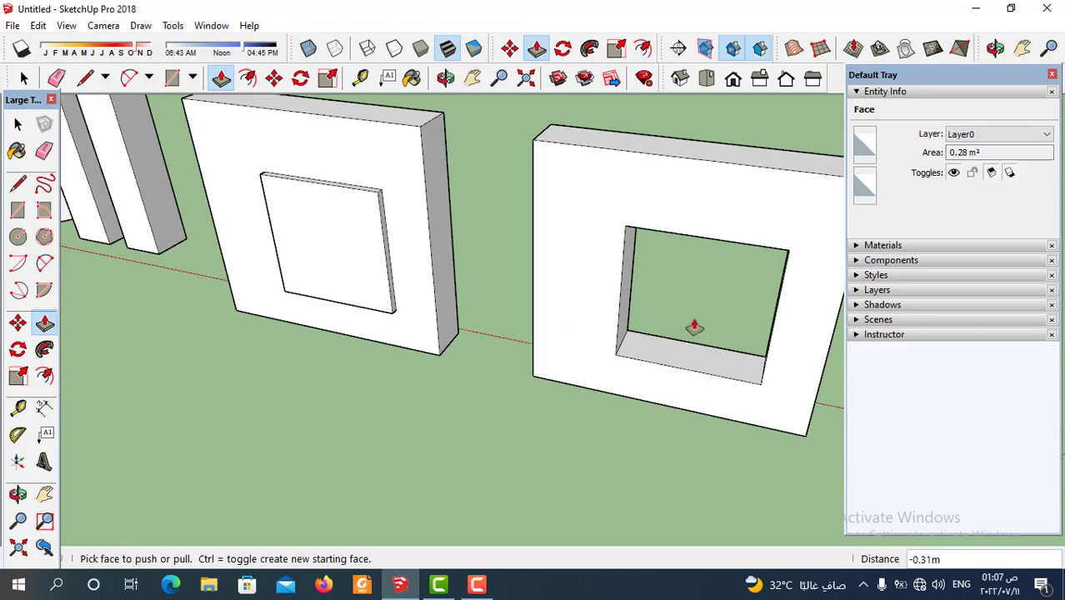
pyautogui.moveTo(692, 326)
pyautogui.mouseDown(button='middle')
pyautogui.moveTo(558, 392)
pyautogui.moveTo(619, 308)
pyautogui.mouseUp(button='middle')
pyautogui.click(613, 307)
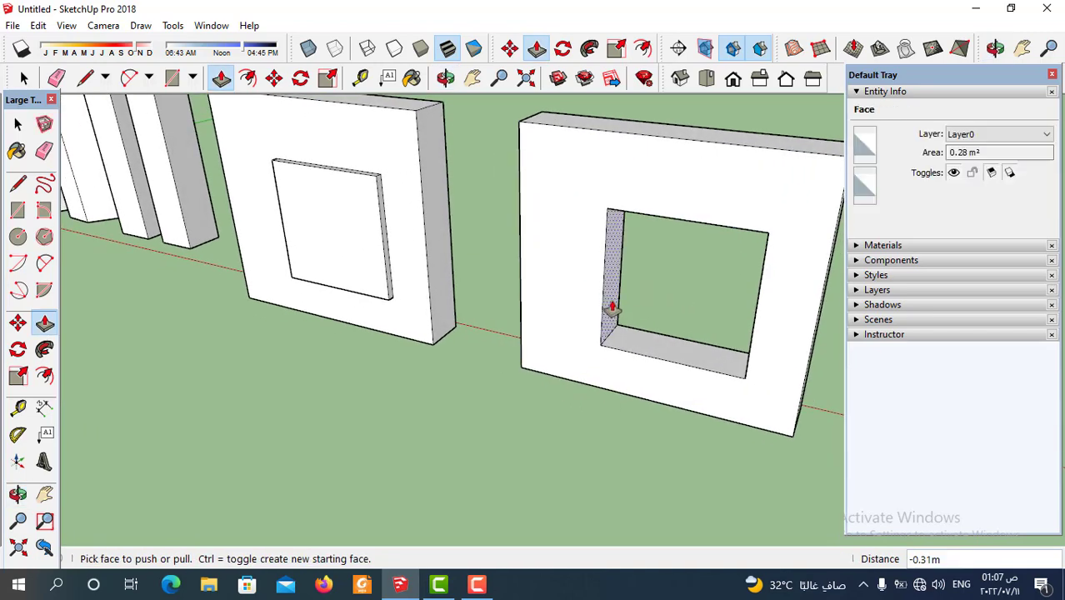
pyautogui.click(612, 307)
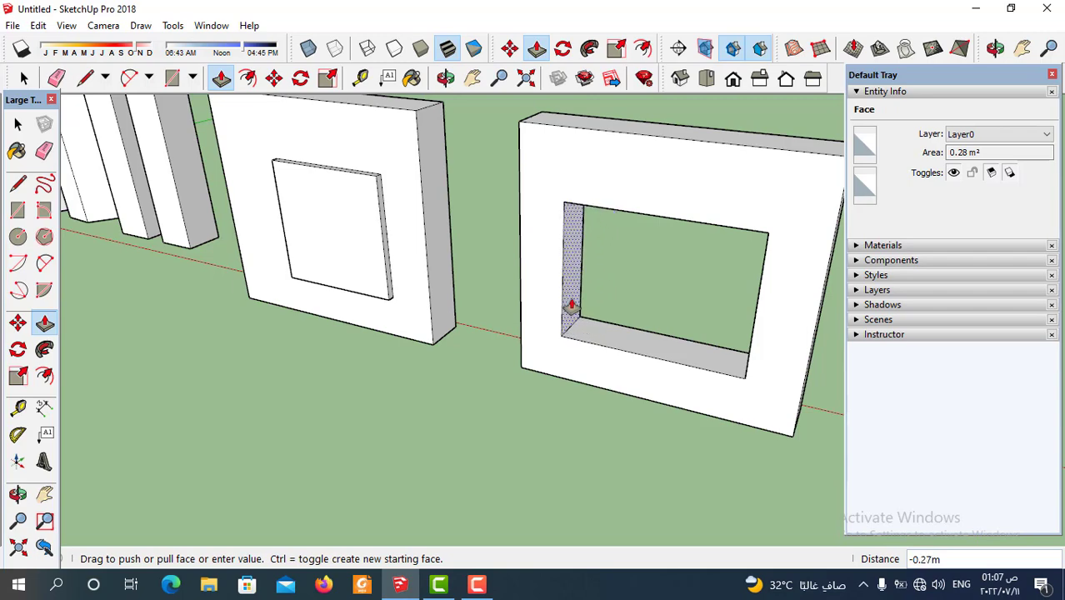
pyautogui.click(552, 298)
pyautogui.moveTo(708, 247)
pyautogui.mouseDown(button='middle')
pyautogui.moveTo(673, 373)
pyautogui.moveTo(721, 390)
pyautogui.mouseUp(button='middle')
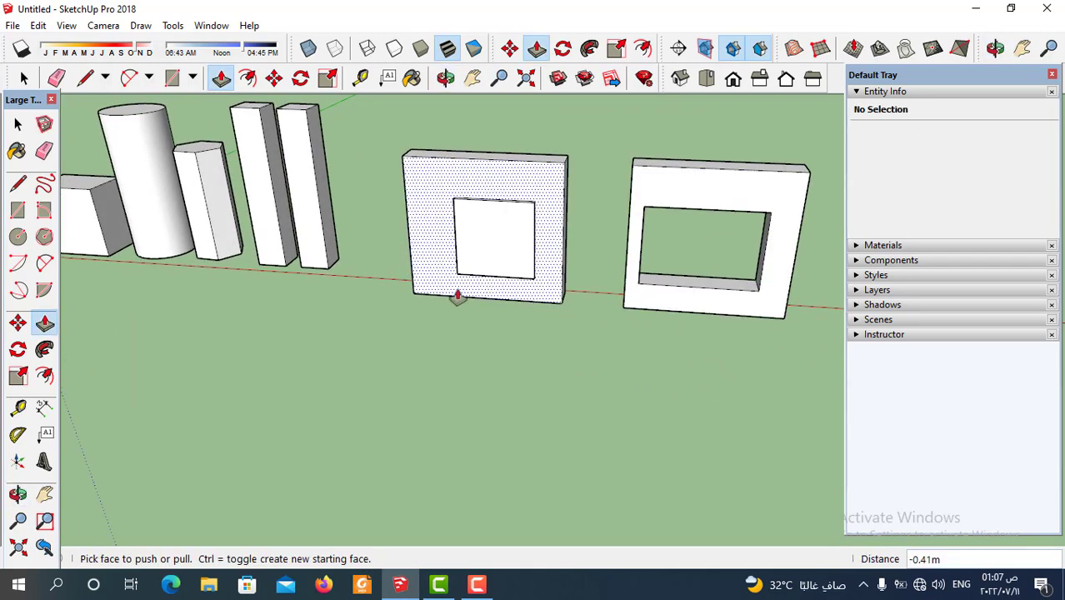
# Step: Pull the first wall's inner square face outward into a box about 0.77 m deep
pyautogui.moveTo(457, 295); pyautogui.dragTo(658, 290, button='middle')
pyautogui.scroll(3, 471, 267)
pyautogui.scroll(3, 482, 275)
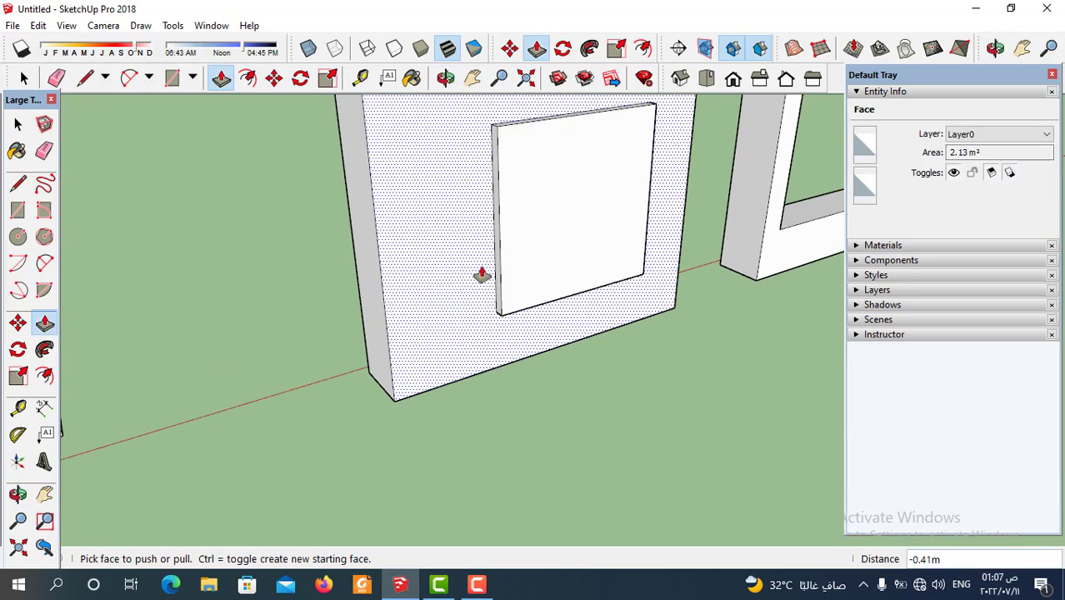
pyautogui.click(497, 287)
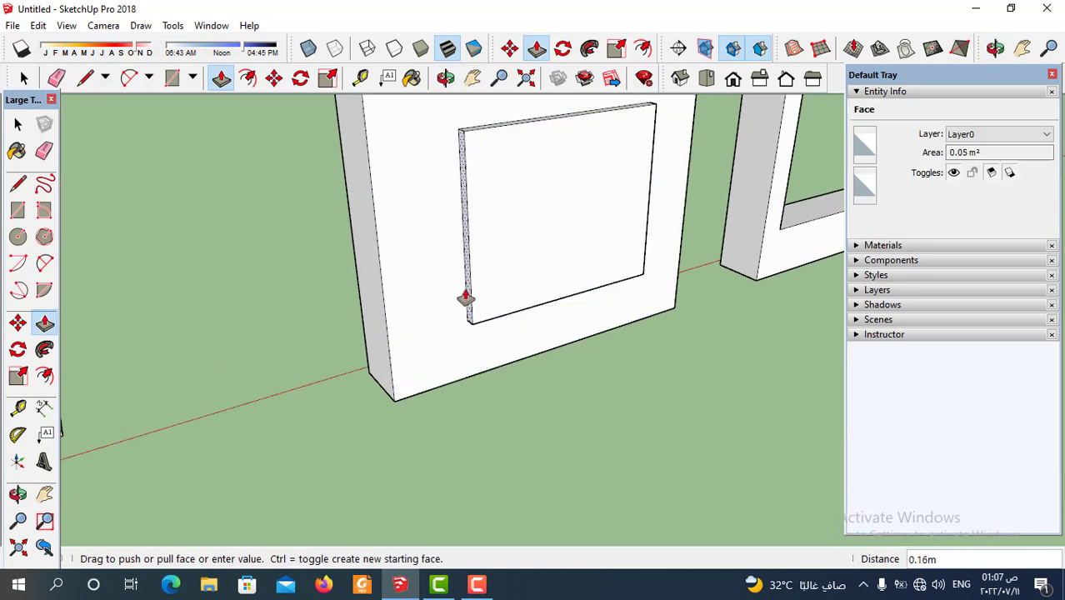
pyautogui.scroll(-2, 430, 301)
pyautogui.scroll(-3, 585, 340)
pyautogui.moveTo(585, 340)
pyautogui.mouseDown(button='middle')
pyautogui.moveTo(464, 273)
pyautogui.moveTo(482, 316)
pyautogui.mouseUp(button='middle')
pyautogui.click(573, 273)
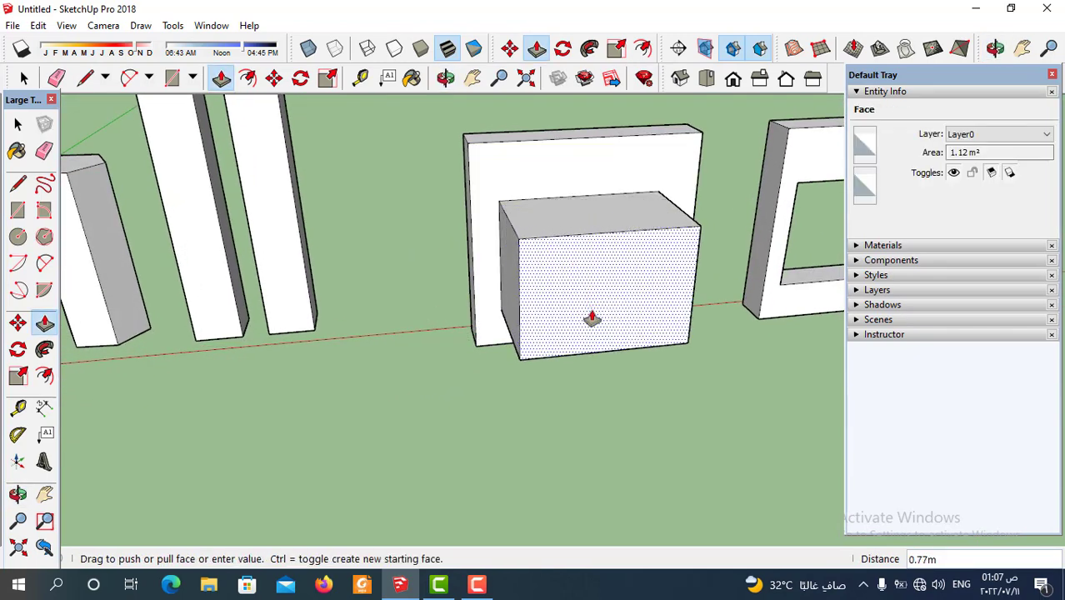
pyautogui.click(592, 318)
pyautogui.scroll(-3, 592, 318)
pyautogui.scroll(-3, 594, 345)
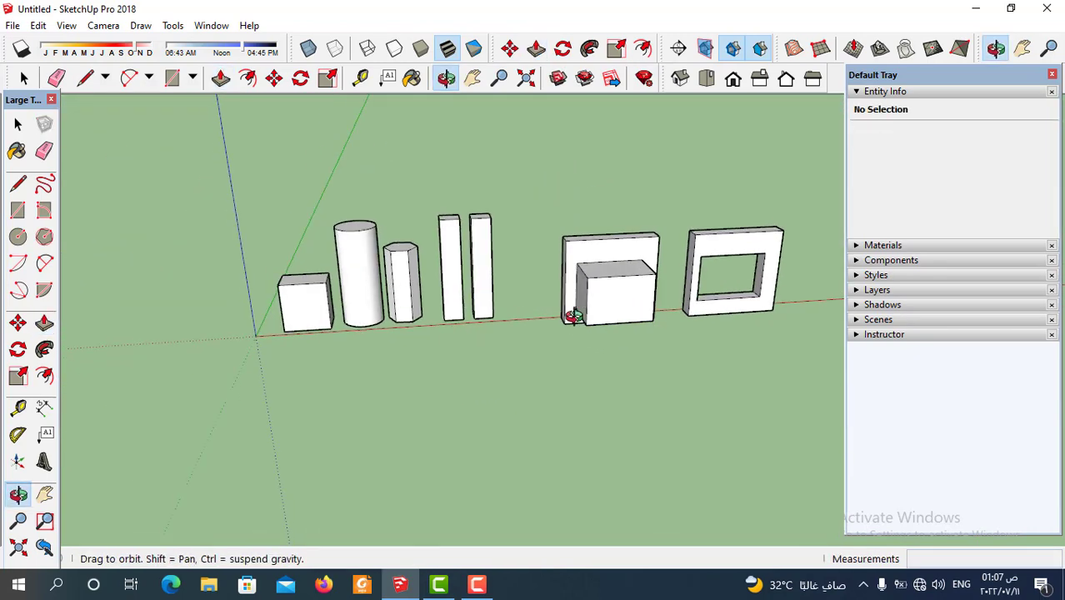
pyautogui.moveTo(594, 345); pyautogui.dragTo(553, 347, button='middle')
# Step: Draw a corner-to-corner diagonal and a line from the top edge's midpoint across the box front
pyautogui.click(85, 78)
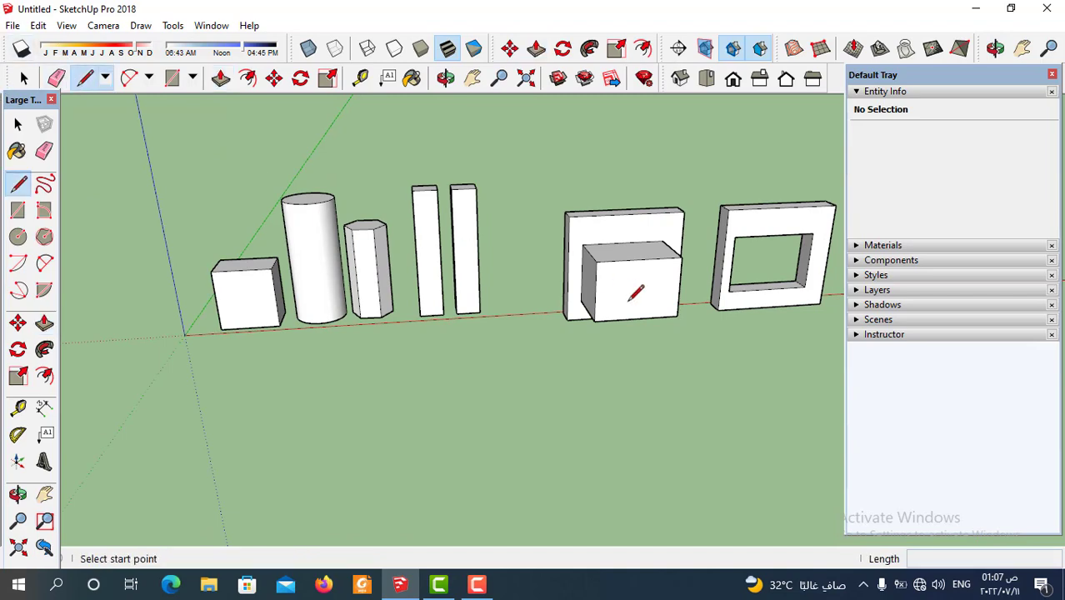
pyautogui.scroll(2, 720, 327)
pyautogui.moveTo(721, 327)
pyautogui.mouseDown(button='middle')
pyautogui.moveTo(613, 257)
pyautogui.moveTo(661, 302)
pyautogui.mouseUp(button='middle')
pyautogui.scroll(2, 611, 278)
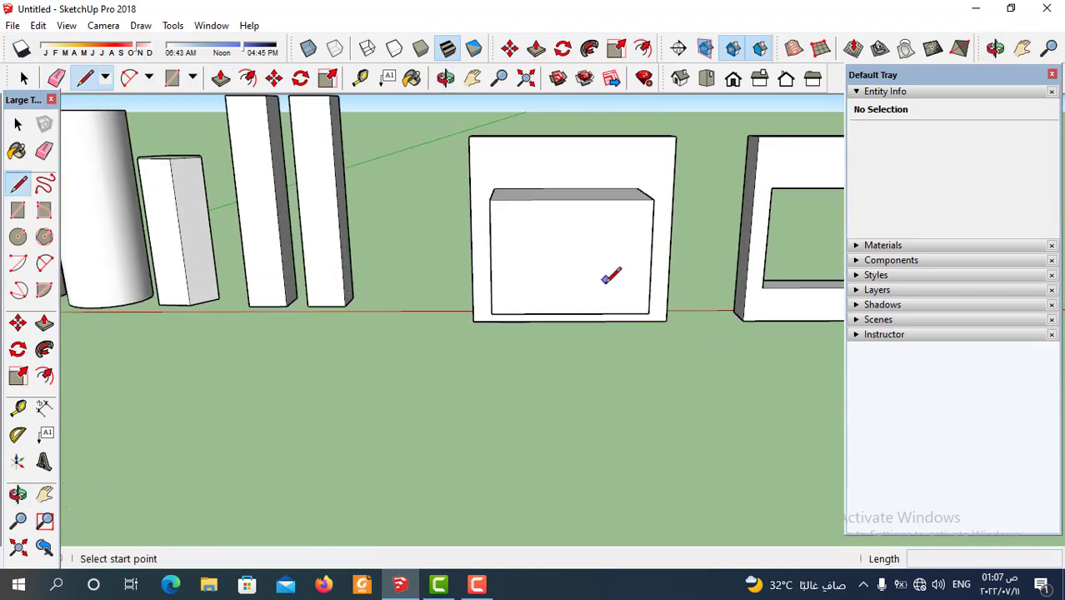
pyautogui.click(491, 201)
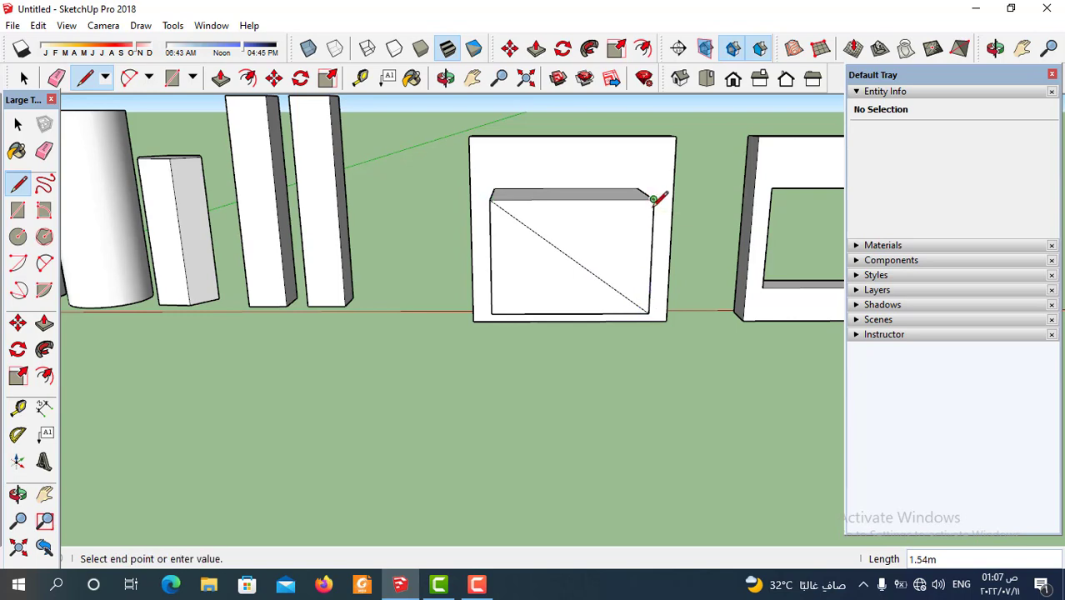
pyautogui.click(491, 313)
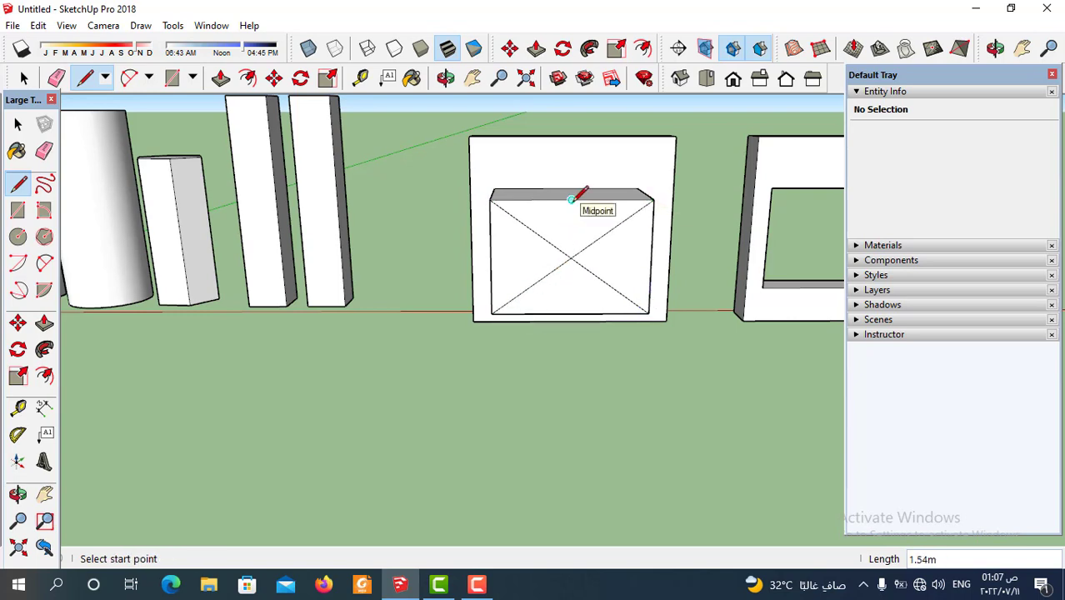
pyautogui.click(571, 200)
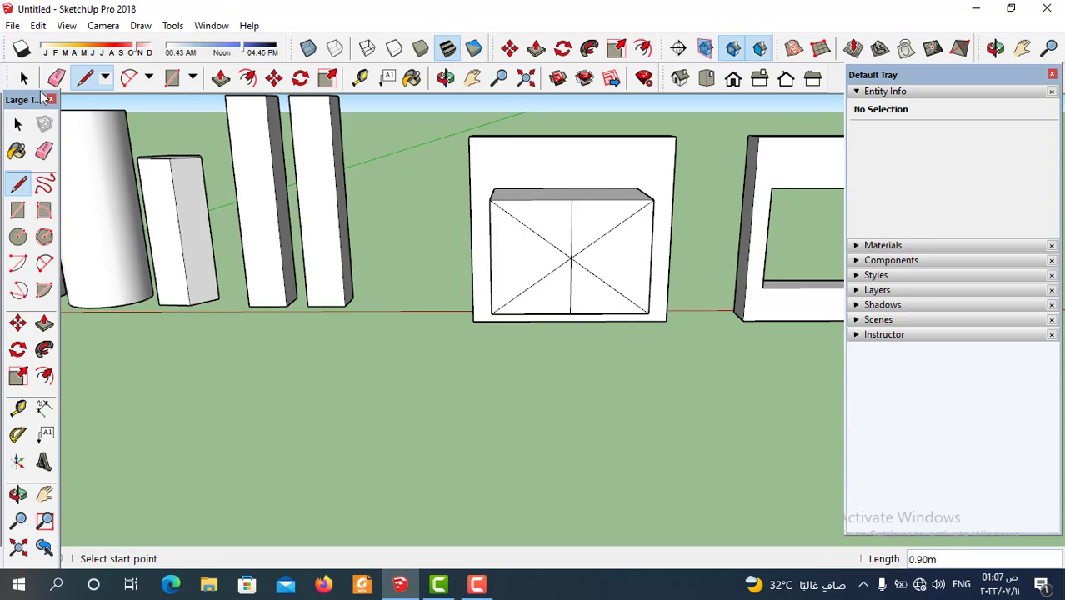
pyautogui.click(24, 77)
pyautogui.scroll(-2, 569, 314)
pyautogui.moveTo(568, 314); pyautogui.dragTo(677, 388, button='middle')
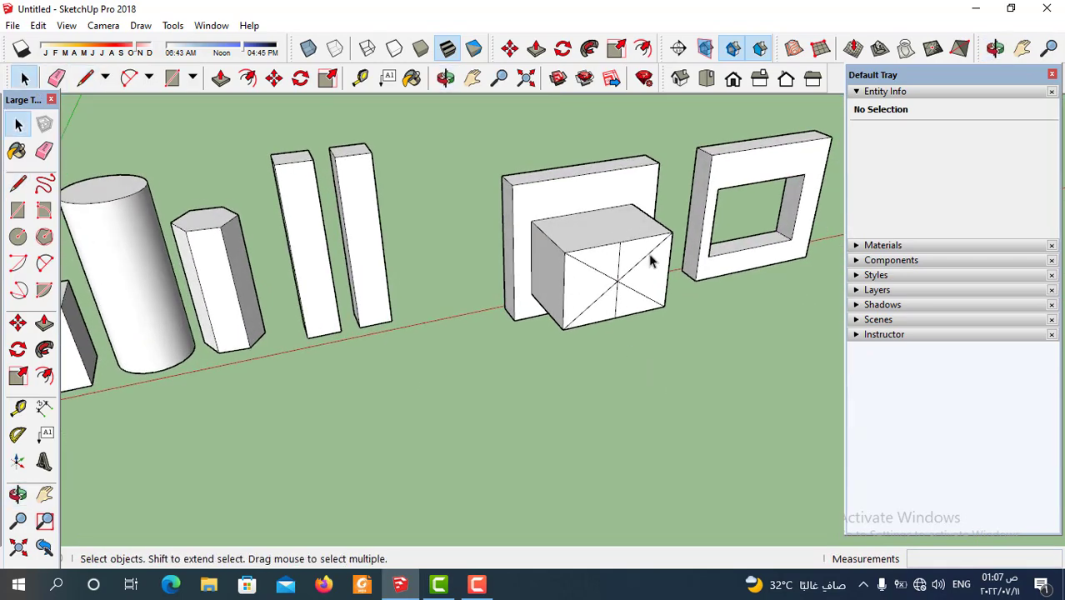
pyautogui.moveTo(673, 330)
pyautogui.mouseDown(button='middle')
pyautogui.moveTo(641, 302)
pyautogui.moveTo(596, 335)
pyautogui.mouseUp(button='middle')
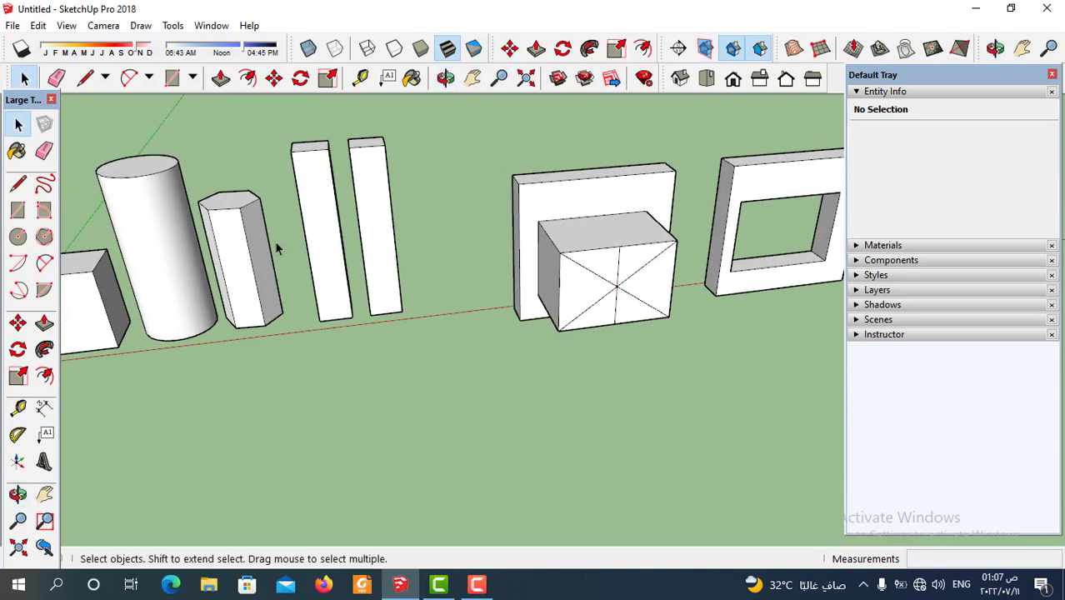
# Step: Push the box's top triangle in 0.48 m, then push the right-hand triangle as well
pyautogui.click(222, 78)
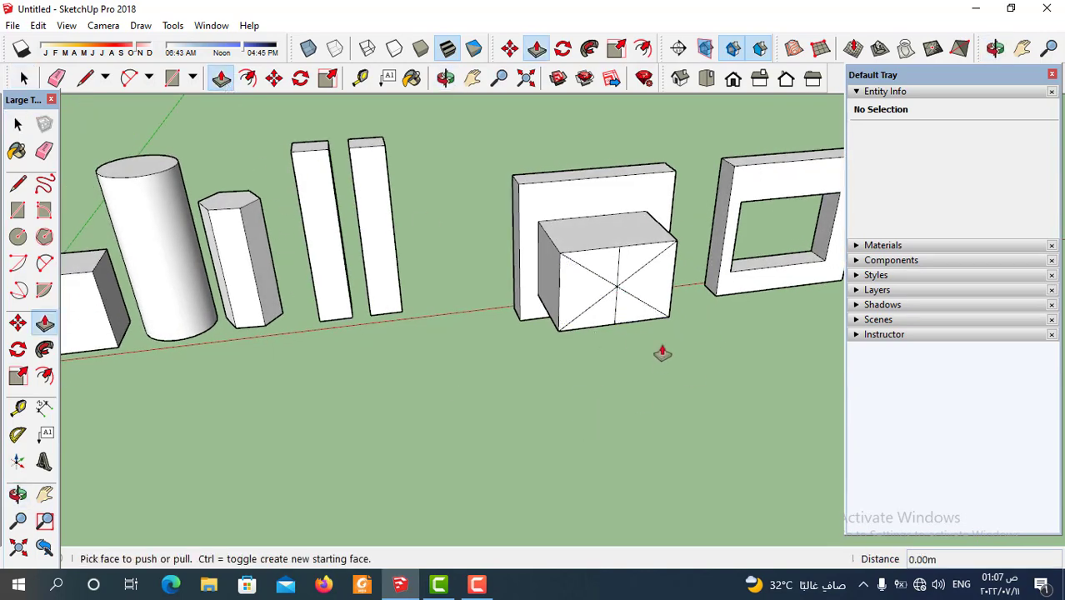
pyautogui.scroll(2, 658, 342)
pyautogui.click(577, 245)
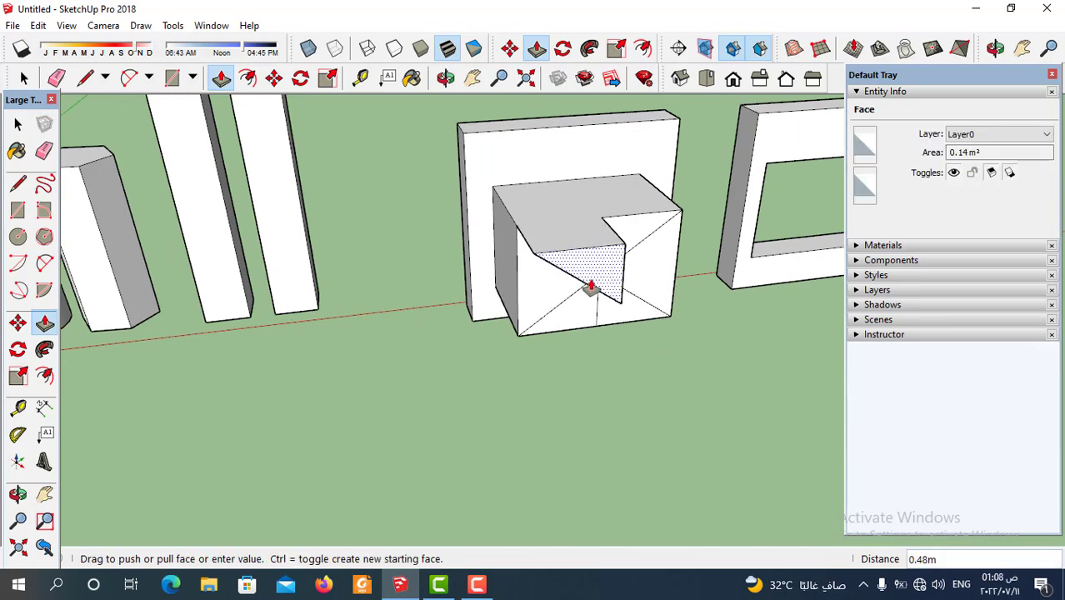
pyautogui.click(590, 287)
pyautogui.moveTo(637, 342); pyautogui.dragTo(605, 391, button='middle')
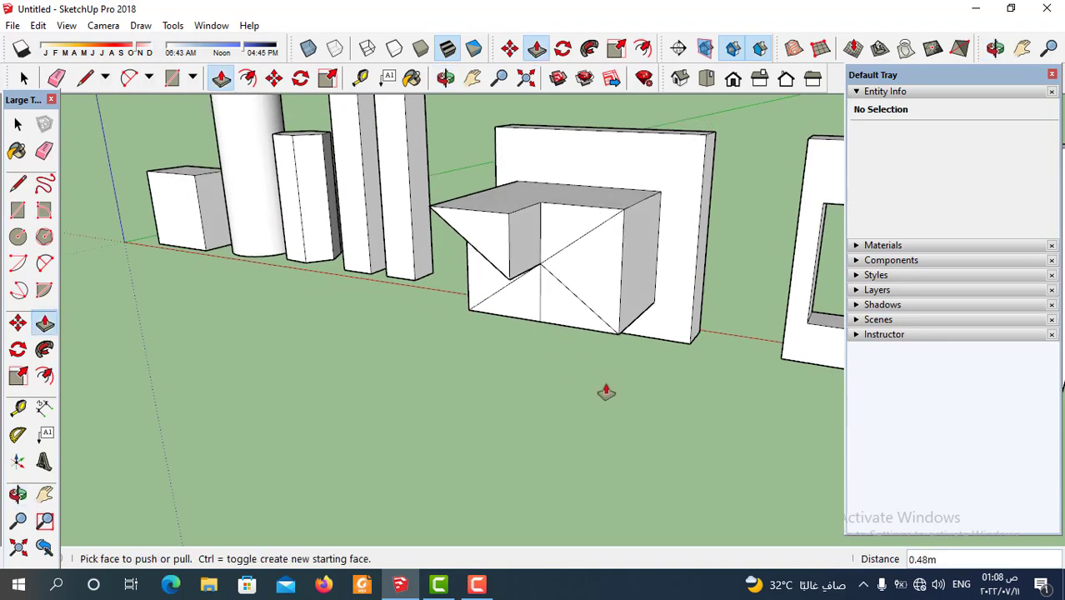
pyautogui.scroll(1, 544, 273)
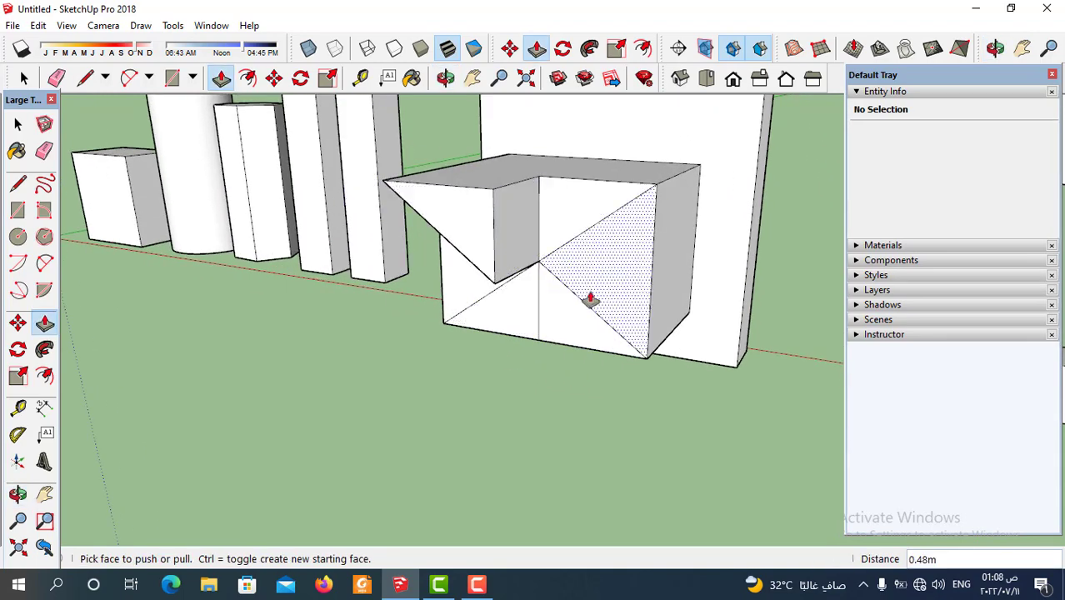
pyautogui.click(607, 290)
pyautogui.click(550, 374)
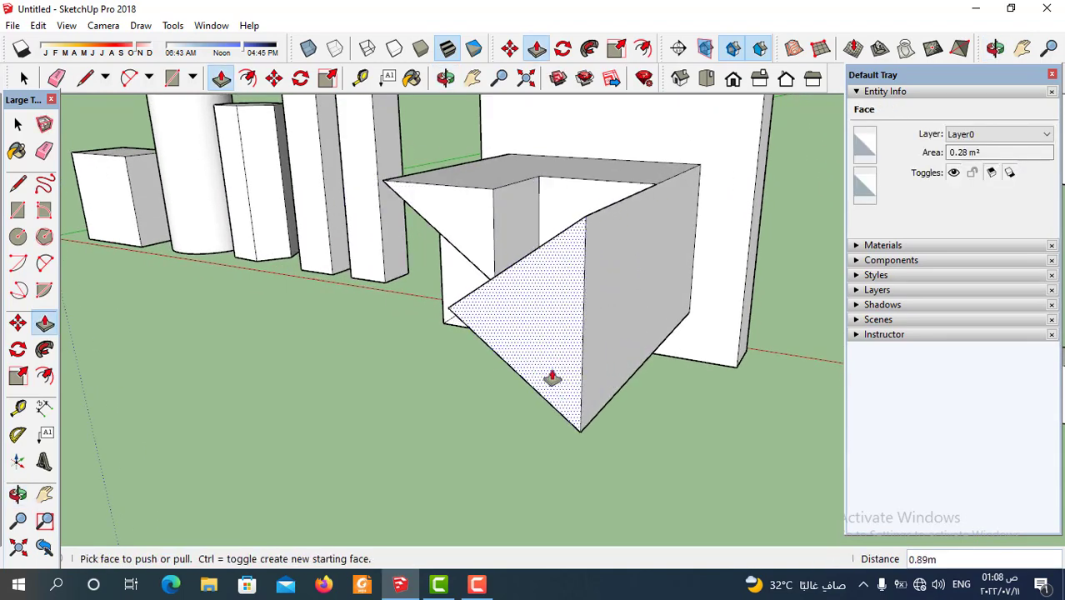
pyautogui.moveTo(551, 374)
pyautogui.mouseDown(button='middle')
pyautogui.moveTo(729, 359)
pyautogui.moveTo(532, 356)
pyautogui.mouseUp(button='middle')
# Step: Push/Pull the front triangle 0.56 m to carve a wedge-shaped notch, then view the whole scene
pyautogui.click(499, 331)
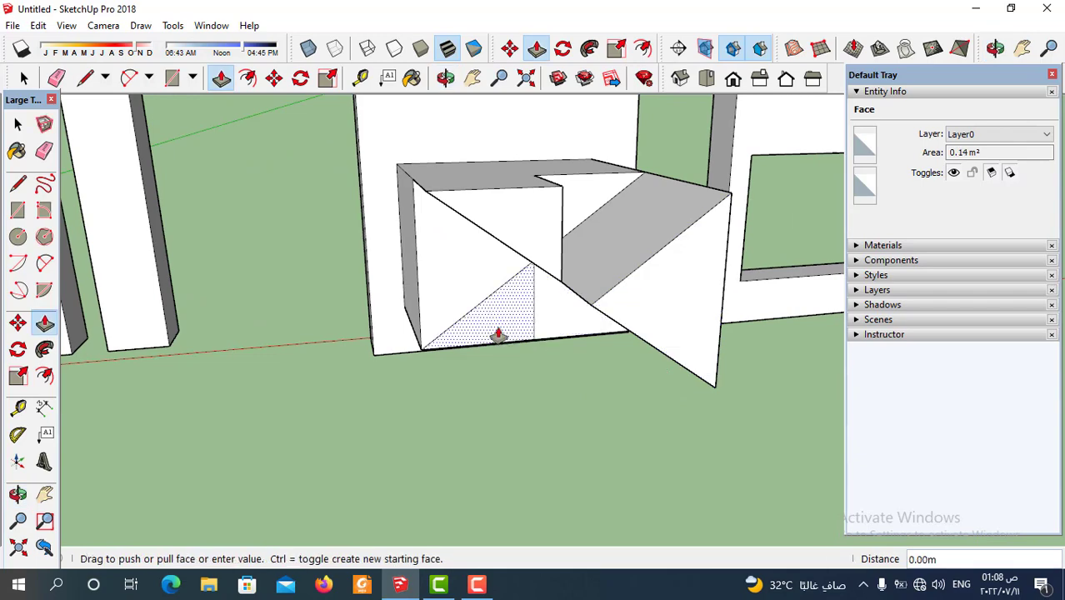
pyautogui.press('Escape')
pyautogui.click(530, 297)
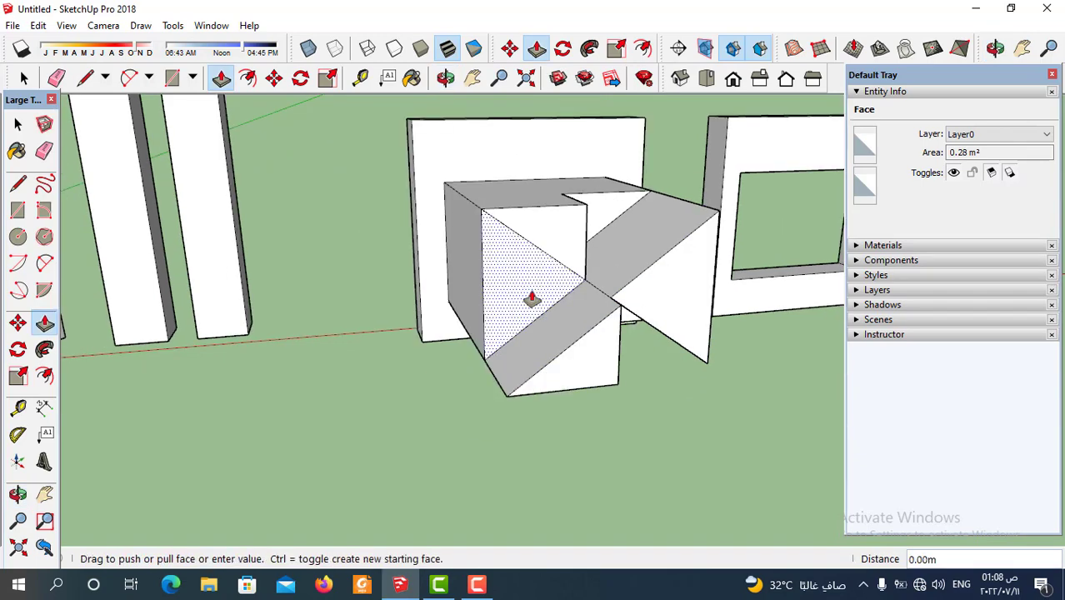
pyautogui.click(713, 424)
pyautogui.moveTo(712, 424); pyautogui.dragTo(563, 374, button='middle')
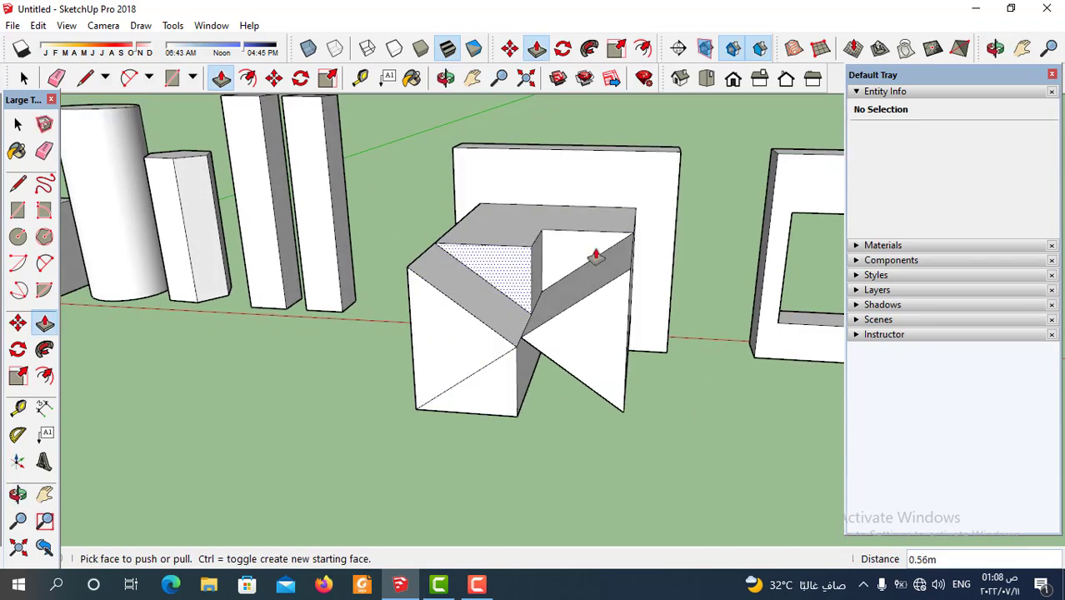
pyautogui.moveTo(594, 247); pyautogui.dragTo(522, 318, button='middle')
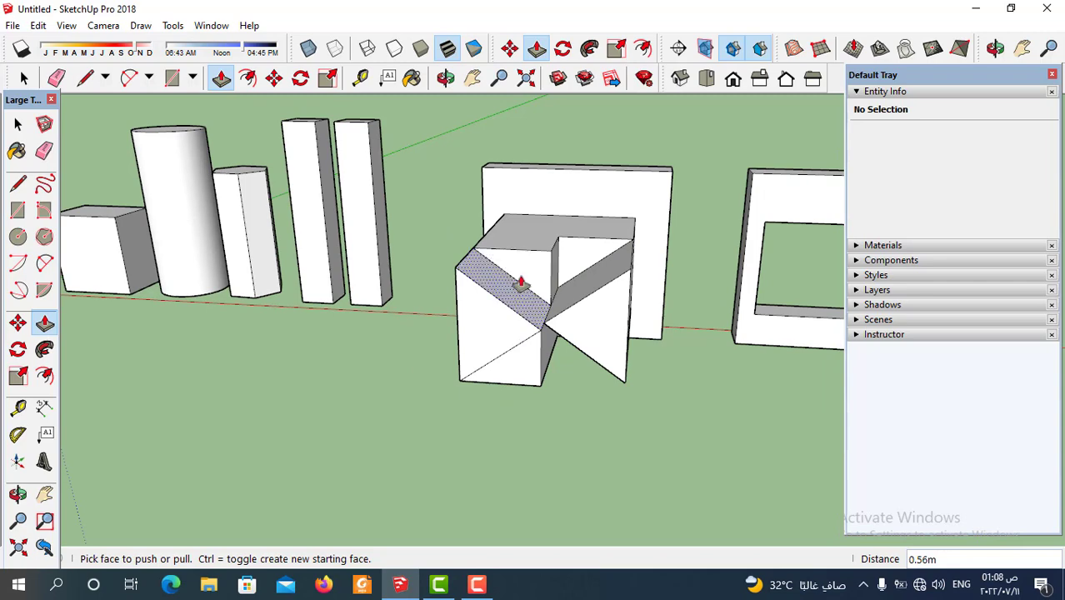
pyautogui.scroll(-1, 518, 280)
pyautogui.moveTo(510, 299)
pyautogui.mouseDown(button='middle')
pyautogui.moveTo(756, 209)
pyautogui.moveTo(454, 226)
pyautogui.moveTo(511, 267)
pyautogui.moveTo(262, 388)
pyautogui.mouseUp(button='middle')
pyautogui.scroll(2, 287, 405)
pyautogui.scroll(2, 326, 354)
# Step: Draw a diagonal across the first cube's front from its top-left to bottom corner
pyautogui.scroll(1, 326, 354)
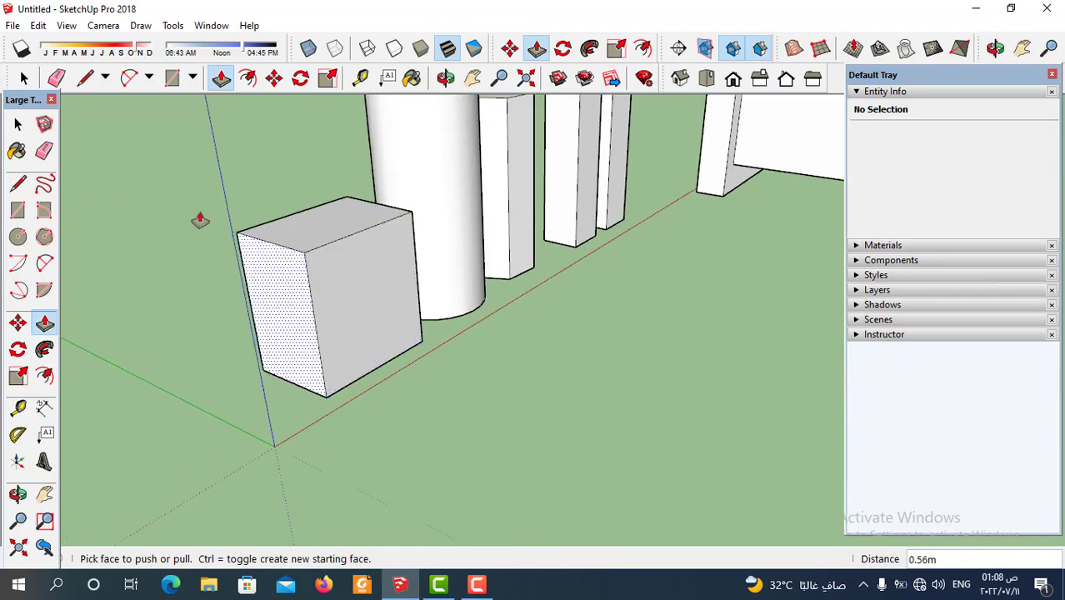
pyautogui.click(85, 77)
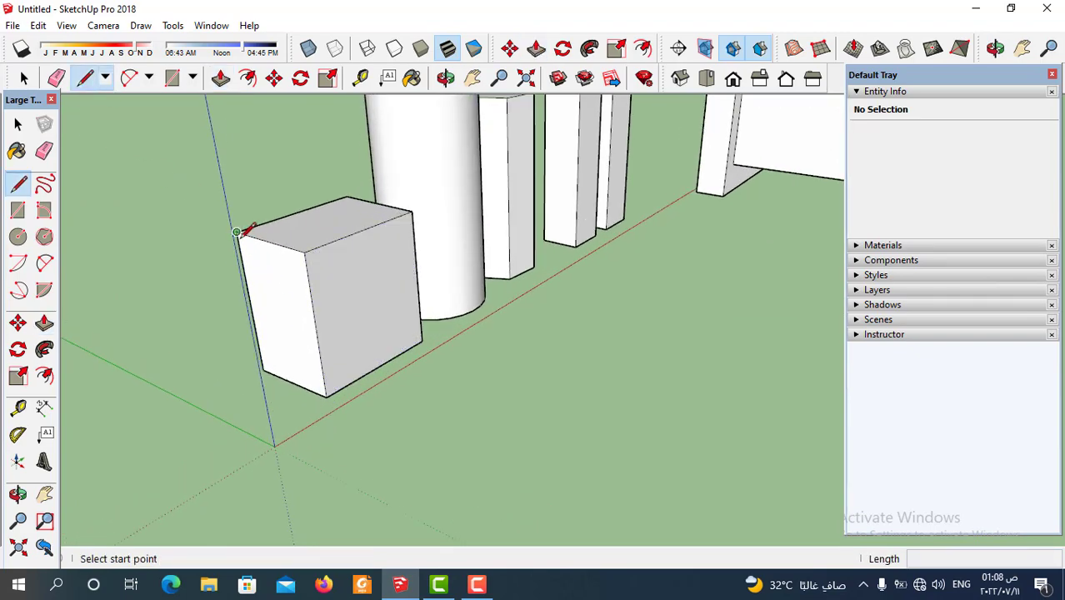
pyautogui.click(238, 231)
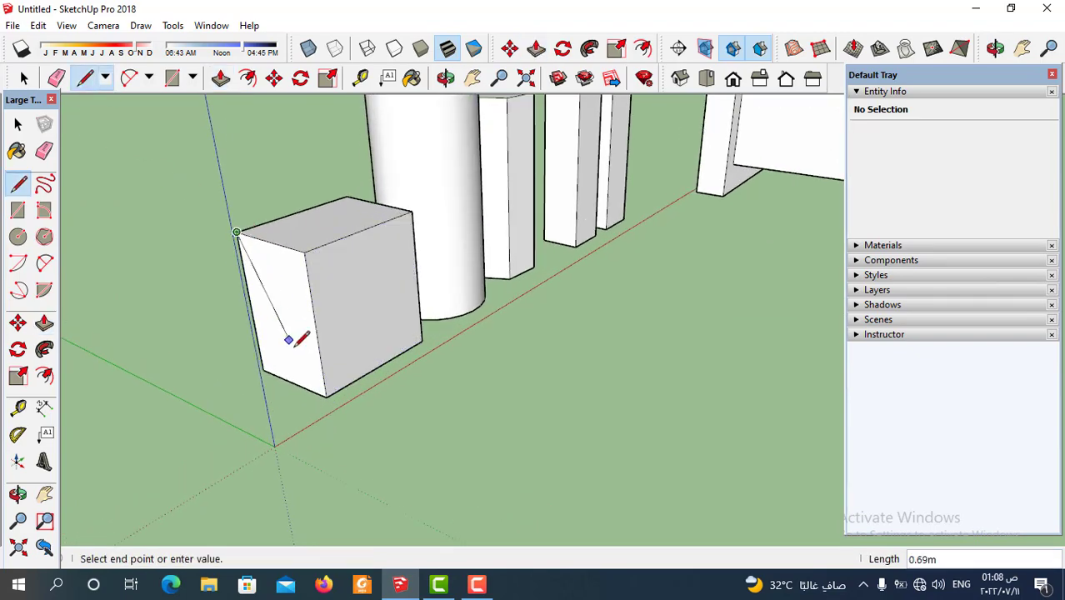
pyautogui.click(333, 392)
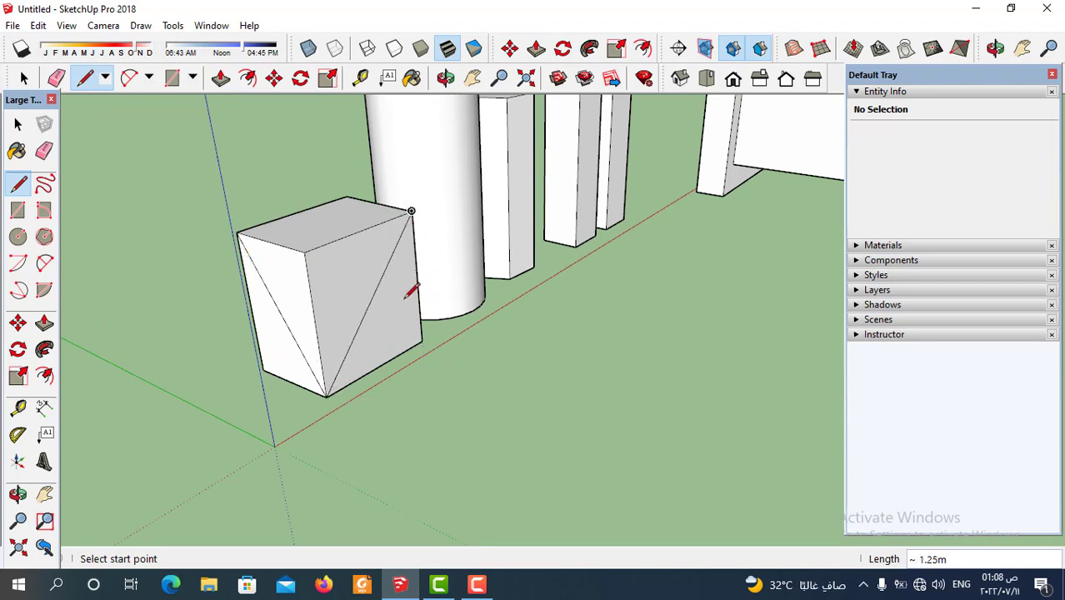
# Step: Pull the cube's right triangle out 0.71 m and also pull the thin left triangle
pyautogui.click(220, 79)
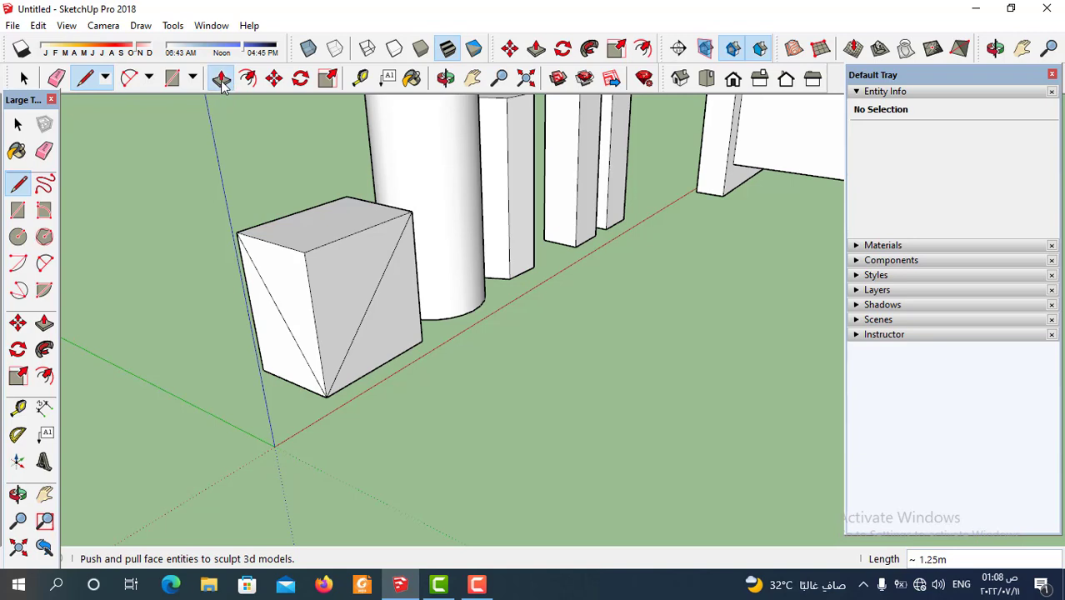
pyautogui.click(321, 285)
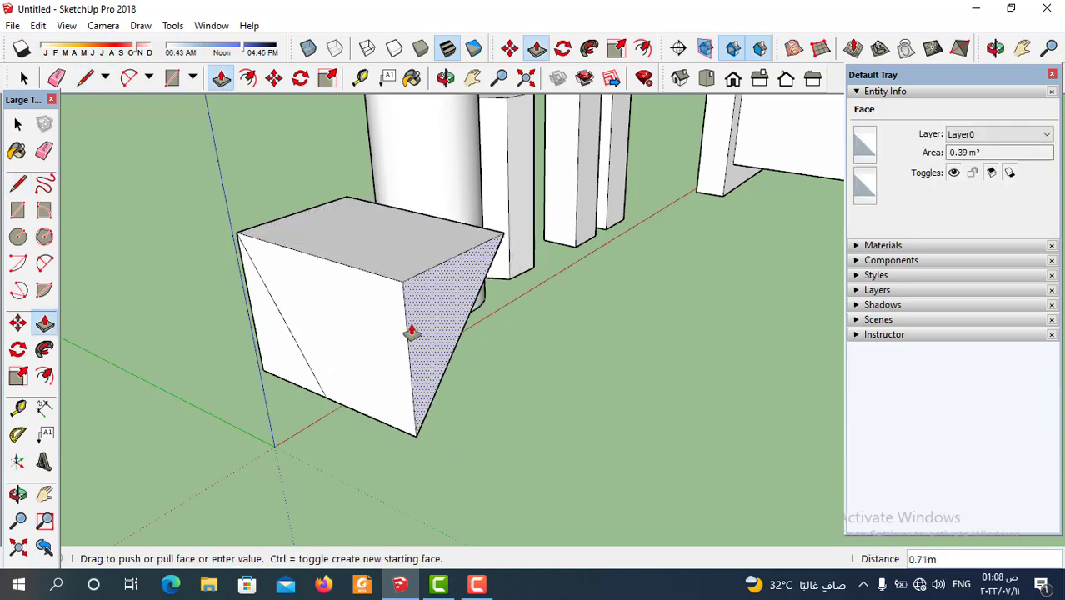
pyautogui.click(409, 333)
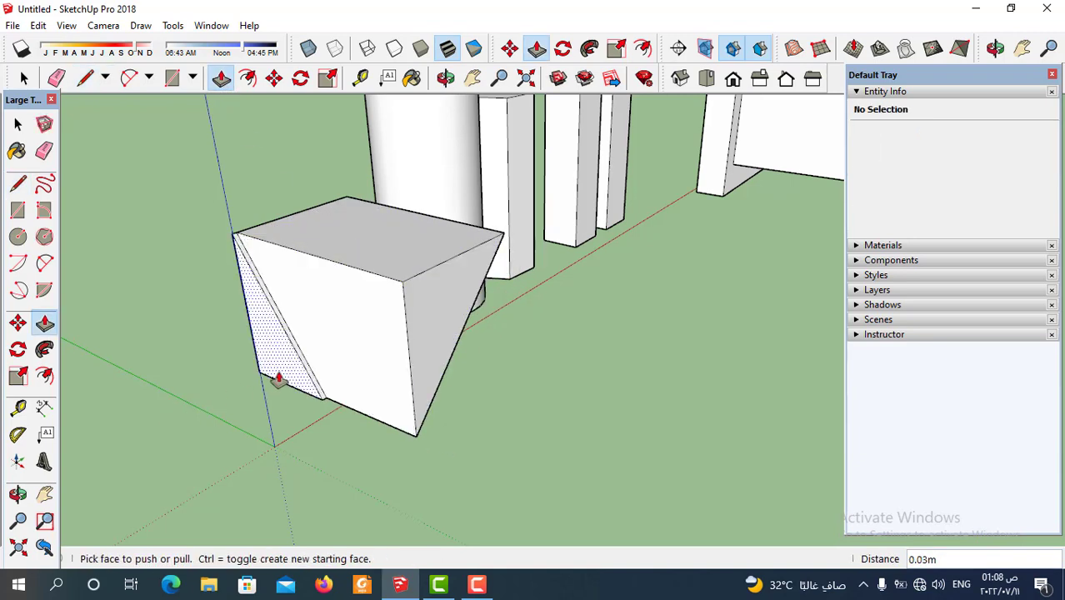
pyautogui.click(280, 374)
pyautogui.click(408, 325)
pyautogui.scroll(-5, 155, 366)
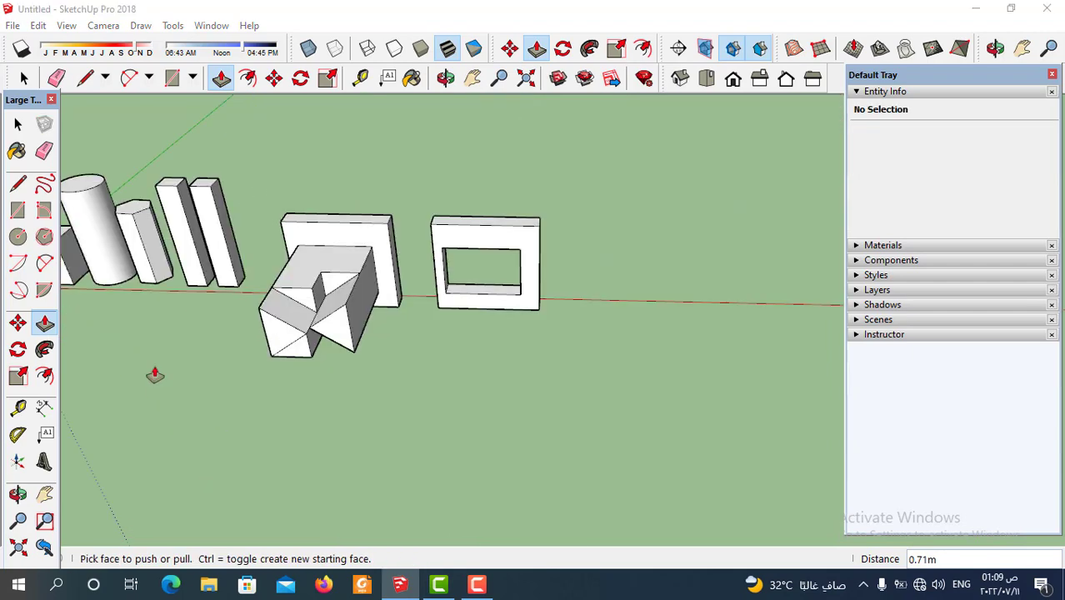
pyautogui.scroll(-3, 529, 357)
# Step: Draw an upright rectangular wall outline standing on the red axis
pyautogui.click(85, 78)
pyautogui.scroll(1, 505, 288)
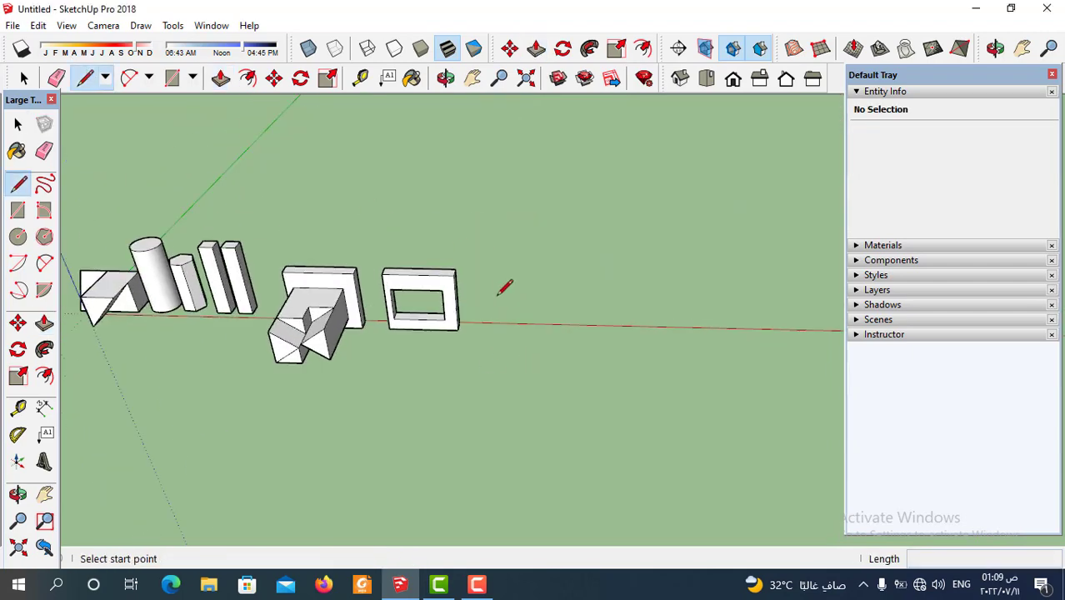
pyautogui.click(523, 324)
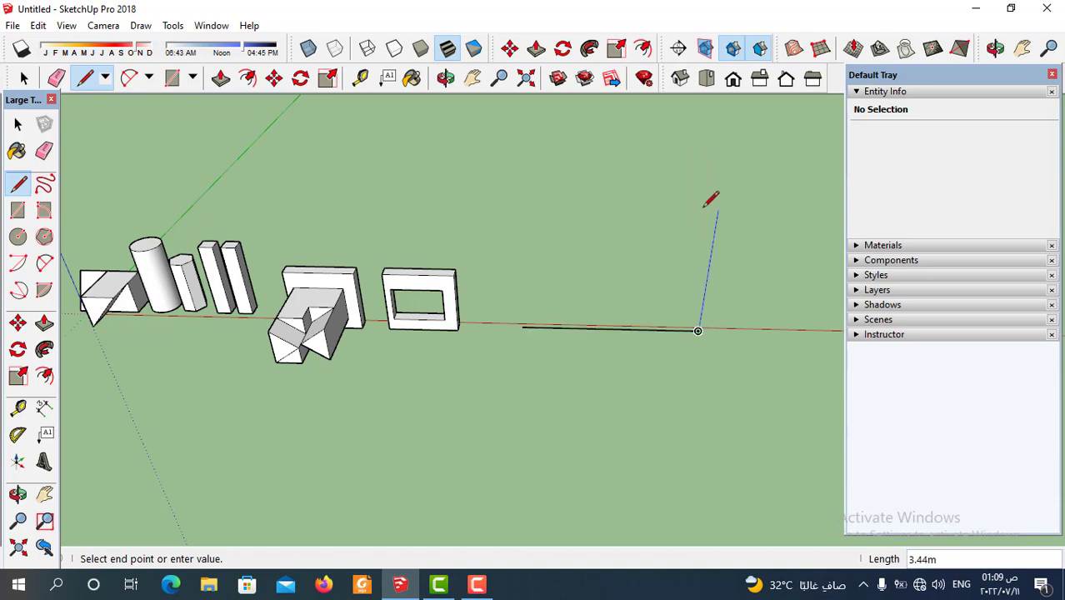
pyautogui.click(499, 205)
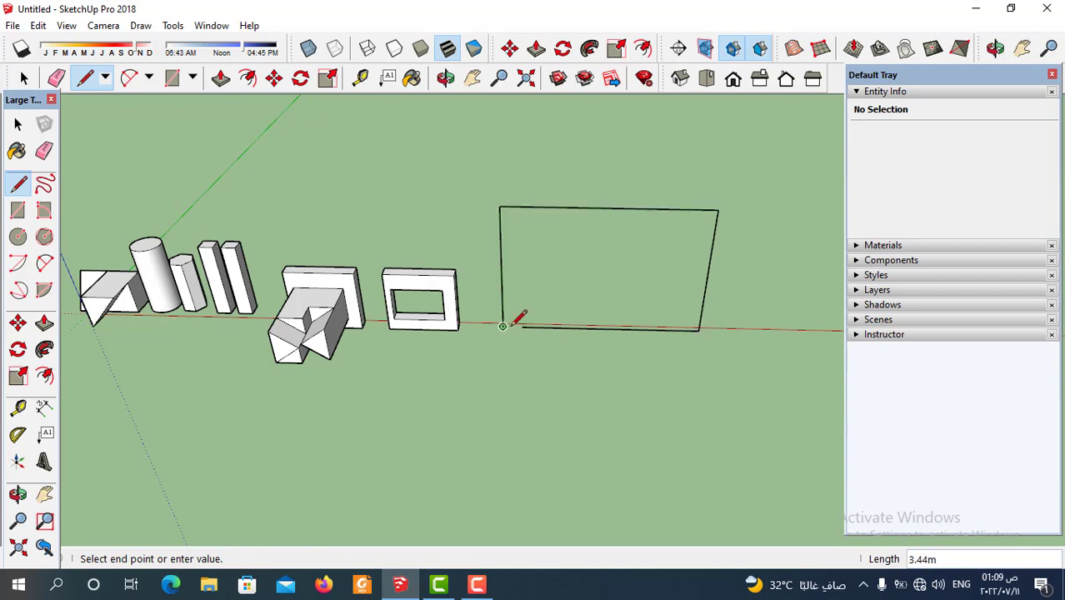
pyautogui.click(527, 322)
pyautogui.moveTo(563, 340); pyautogui.dragTo(454, 316, button='middle')
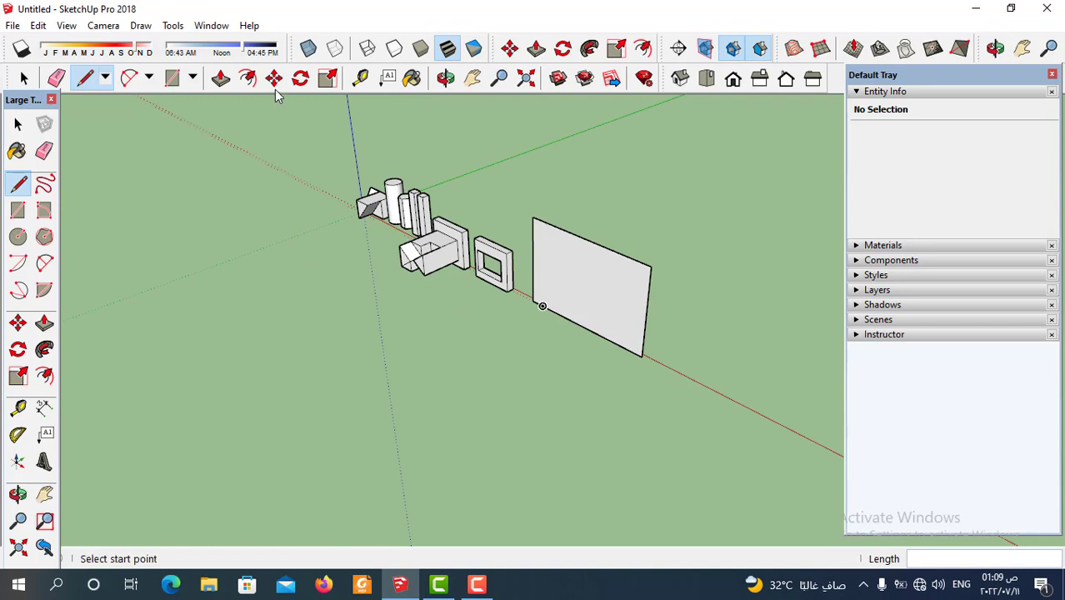
# Step: Push/Pull the rectangle into a solid wall slab about 0.43 m thick
pyautogui.click(221, 77)
pyautogui.click(595, 282)
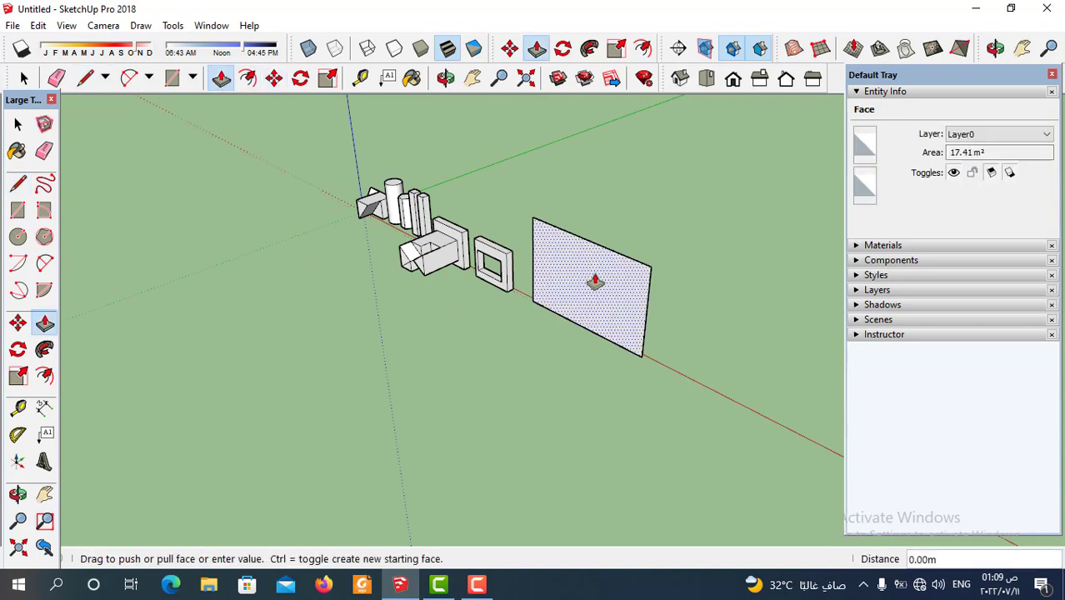
pyautogui.click(541, 369)
pyautogui.moveTo(542, 369)
pyautogui.mouseDown(button='middle')
pyautogui.moveTo(671, 414)
pyautogui.moveTo(655, 309)
pyautogui.moveTo(613, 257)
pyautogui.moveTo(641, 195)
pyautogui.moveTo(680, 288)
pyautogui.moveTo(669, 319)
pyautogui.mouseUp(button='middle')
pyautogui.scroll(3, 680, 287)
pyautogui.scroll(2, 695, 266)
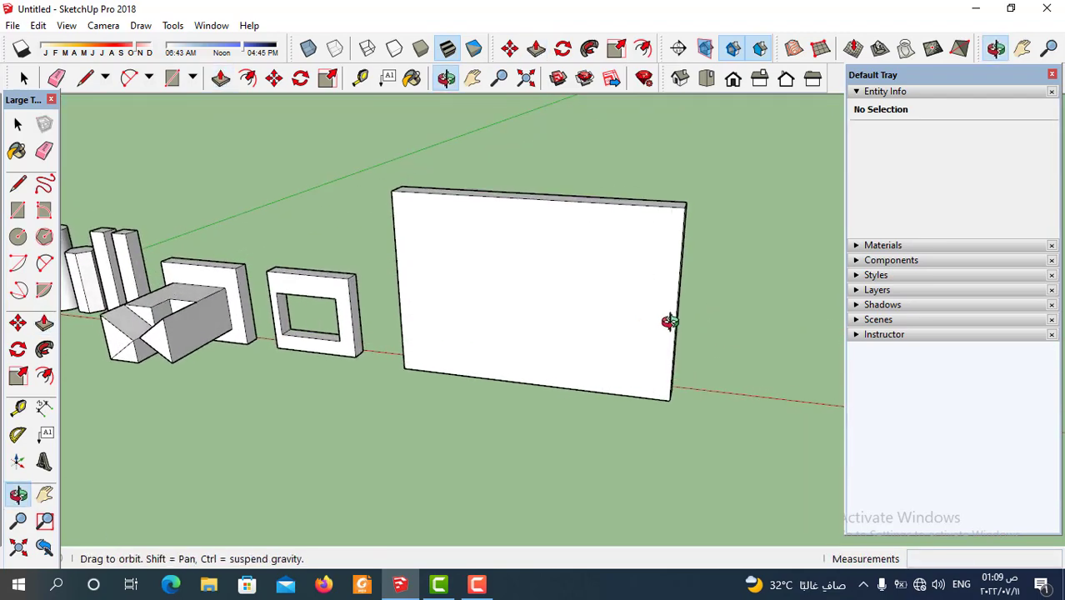
pyautogui.click(629, 352)
pyautogui.click(85, 77)
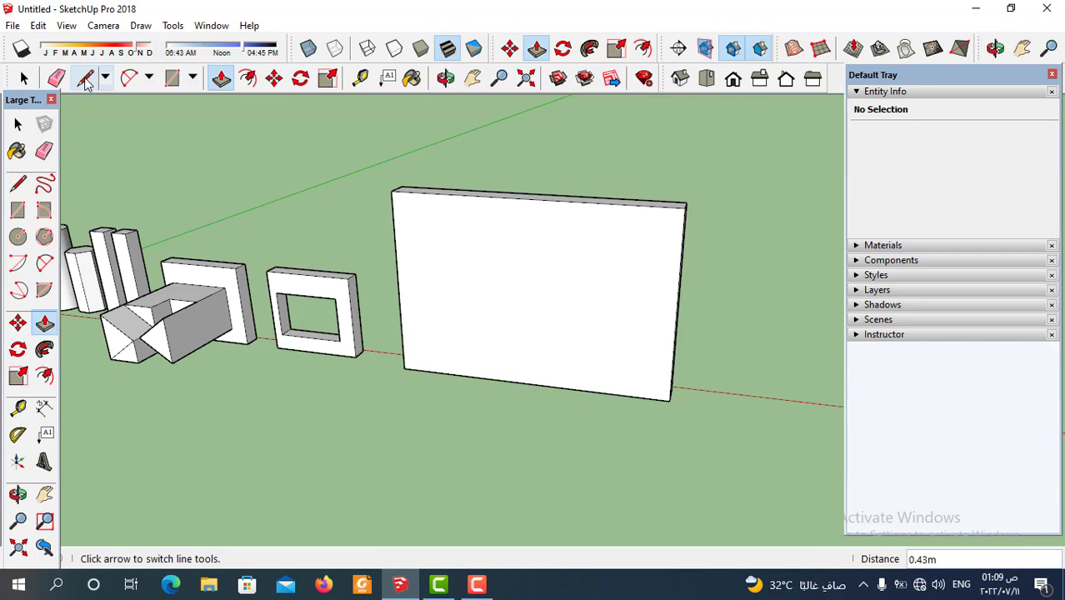
# Step: Split the wall with a diagonal from its top-left corner and push the upper triangle away
pyautogui.click(392, 191)
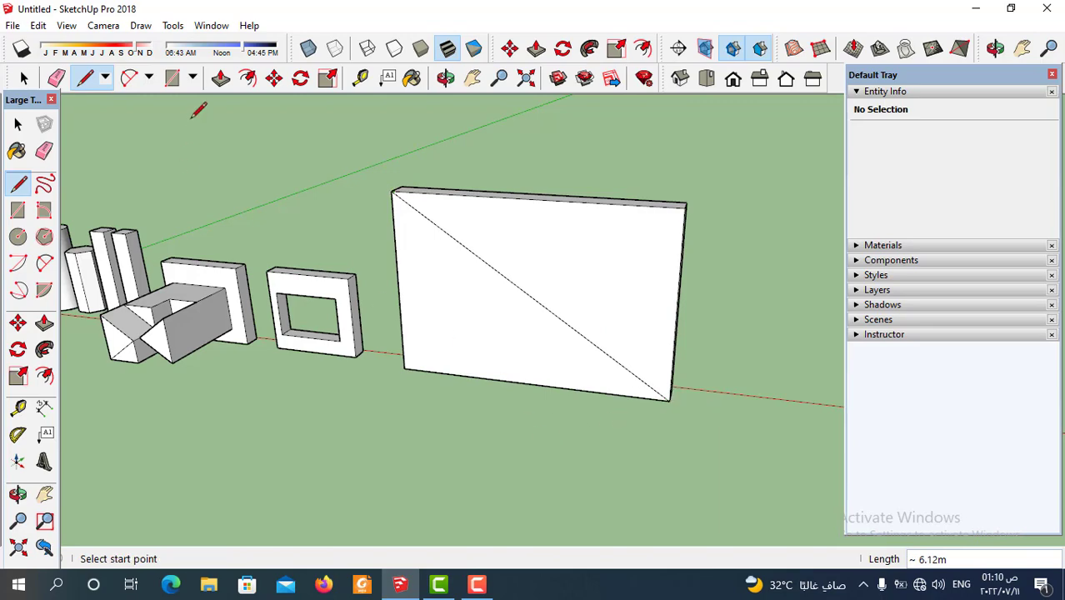
pyautogui.click(221, 80)
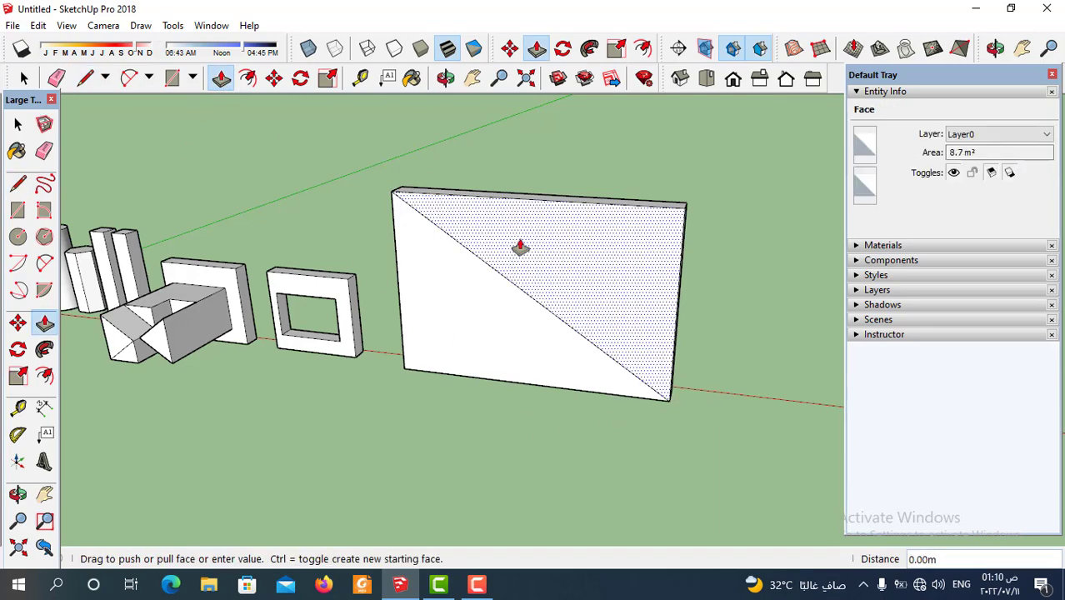
pyautogui.click(520, 241)
pyautogui.click(410, 191)
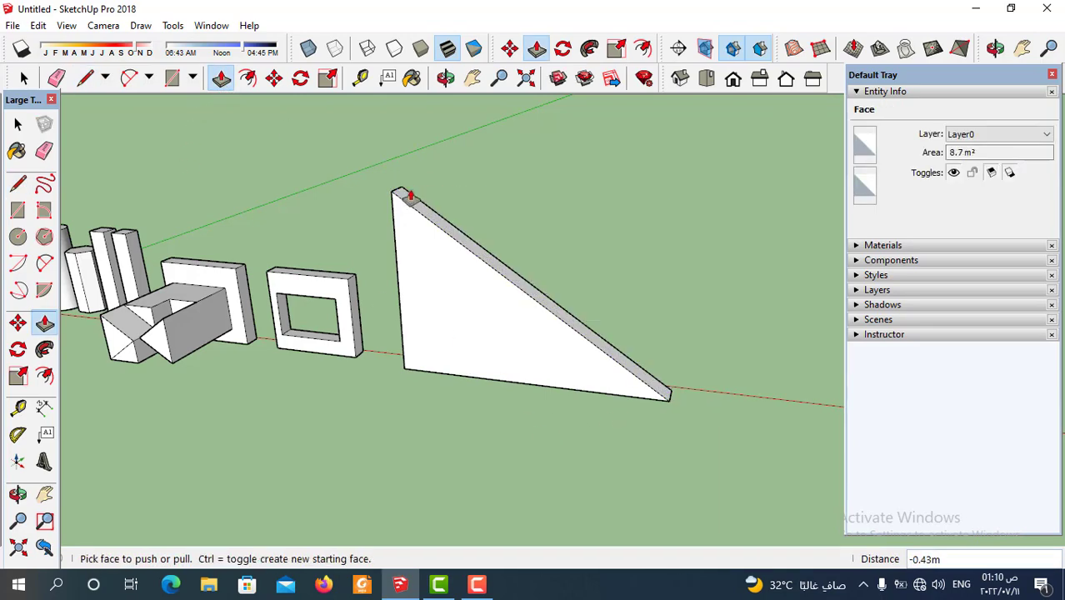
pyautogui.moveTo(409, 195); pyautogui.dragTo(573, 313, button='middle')
pyautogui.scroll(2, 582, 245)
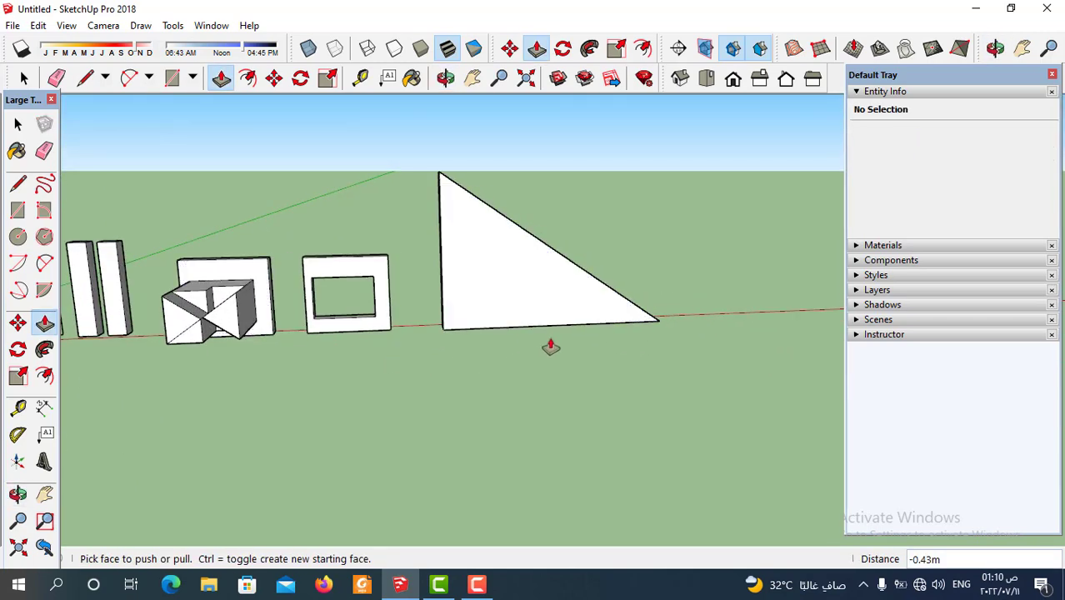
pyautogui.moveTo(557, 337); pyautogui.dragTo(346, 334, button='middle')
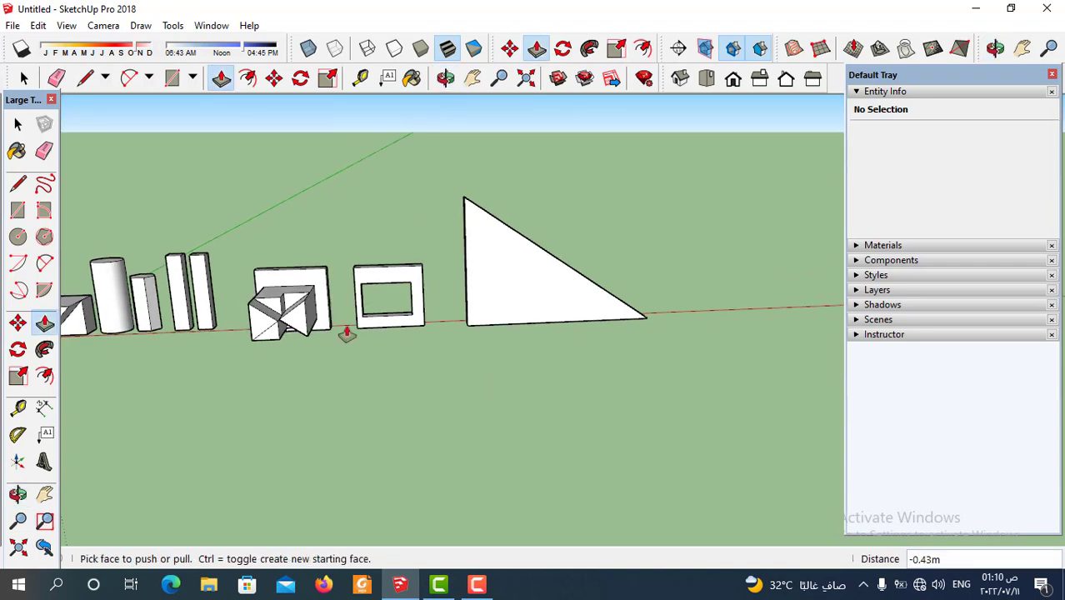
pyautogui.click(148, 78)
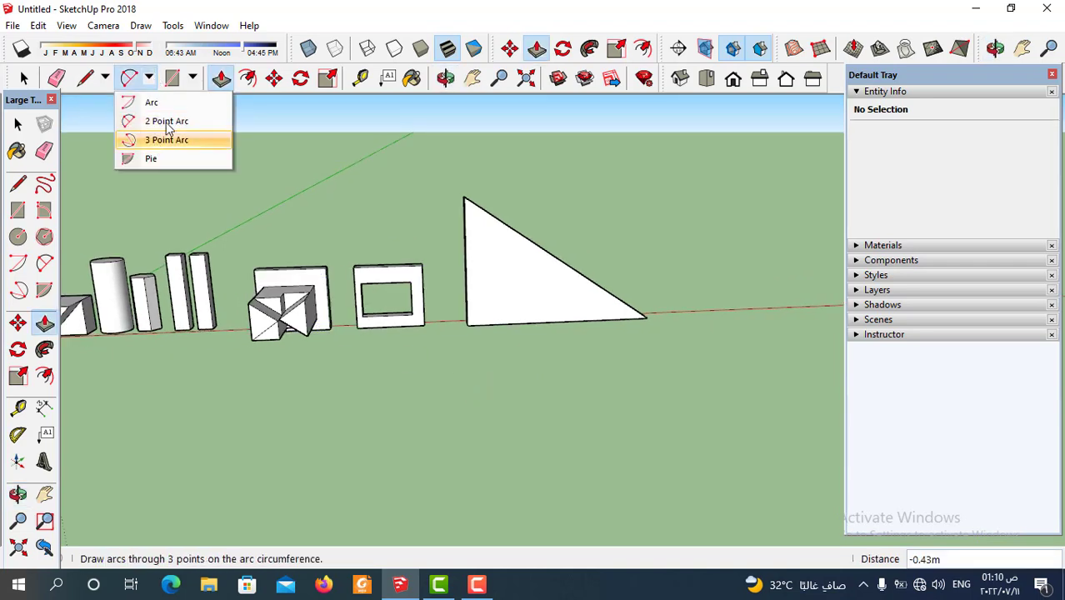
# Step: Draw three circles on the triangular plate: an upper one, a larger middle one, a small lower one
pyautogui.click(177, 79)
pyautogui.click(193, 78)
pyautogui.click(193, 78)
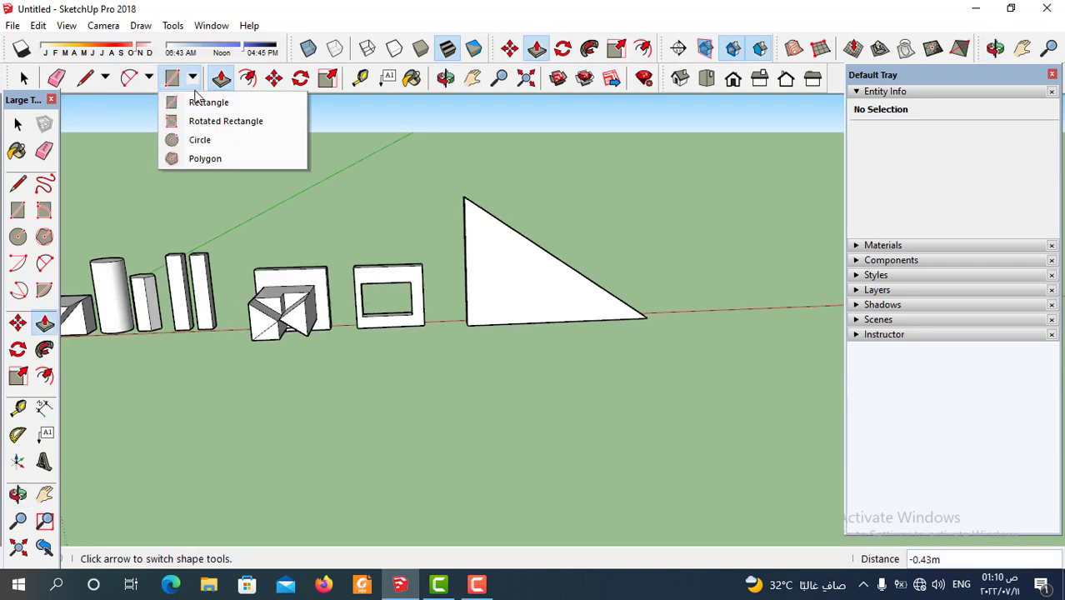
pyautogui.click(199, 139)
pyautogui.scroll(2, 463, 272)
pyautogui.click(490, 228)
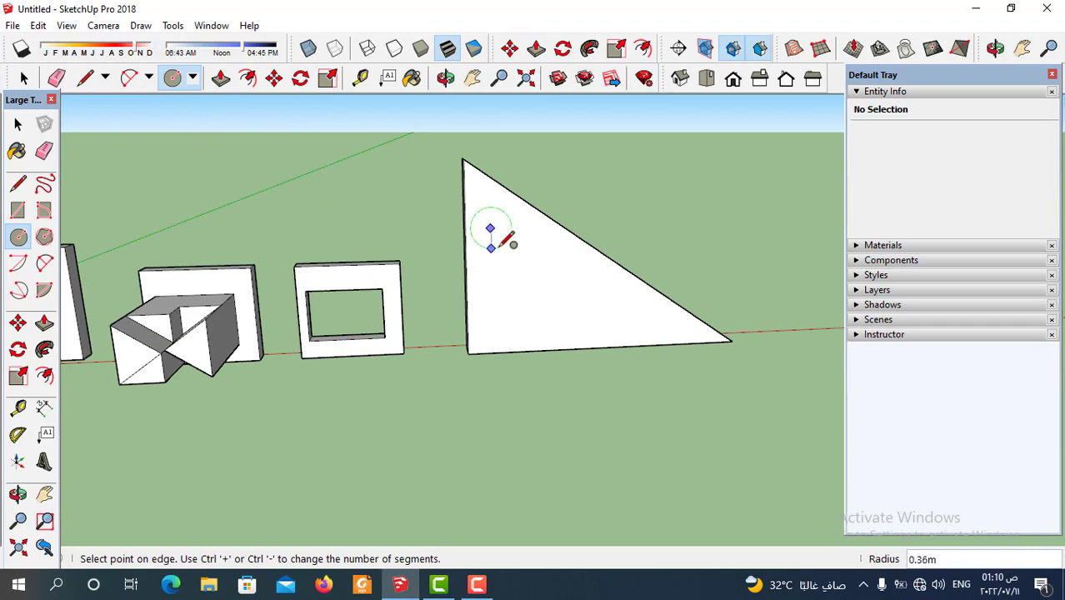
pyautogui.click(491, 243)
pyautogui.click(526, 273)
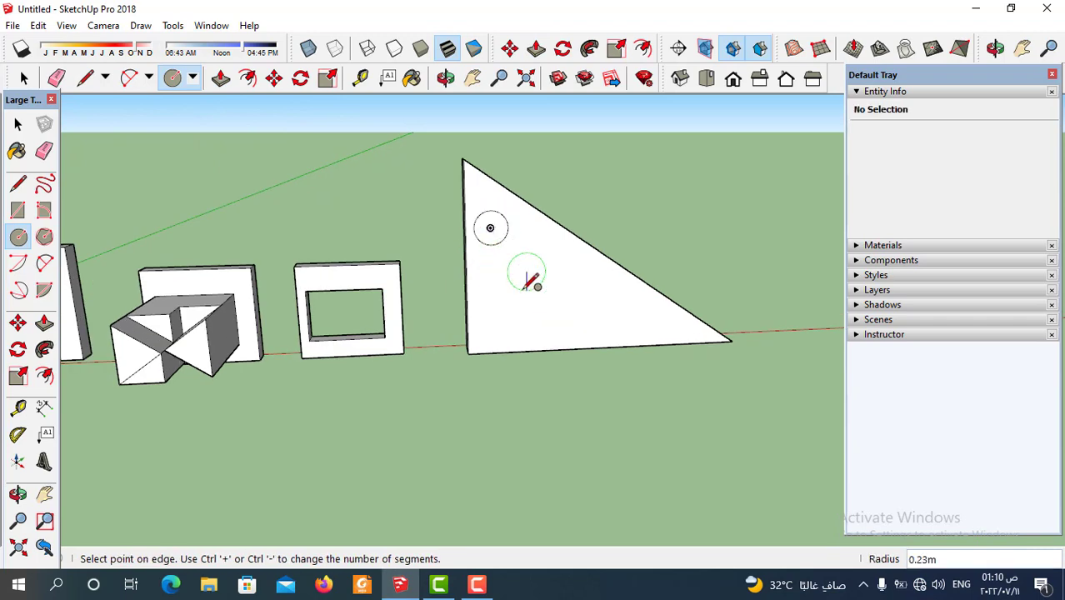
pyautogui.click(528, 290)
pyautogui.click(526, 272)
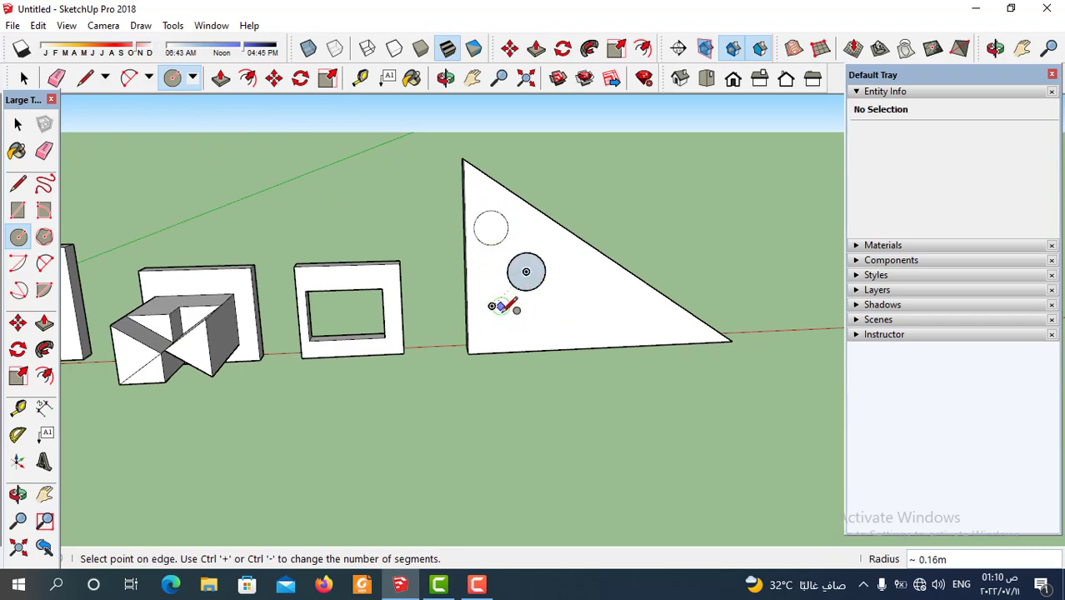
pyautogui.click(491, 306)
# Step: Draw a hexagon on the plate and extrude it into a hexagonal prism
pyautogui.click(191, 78)
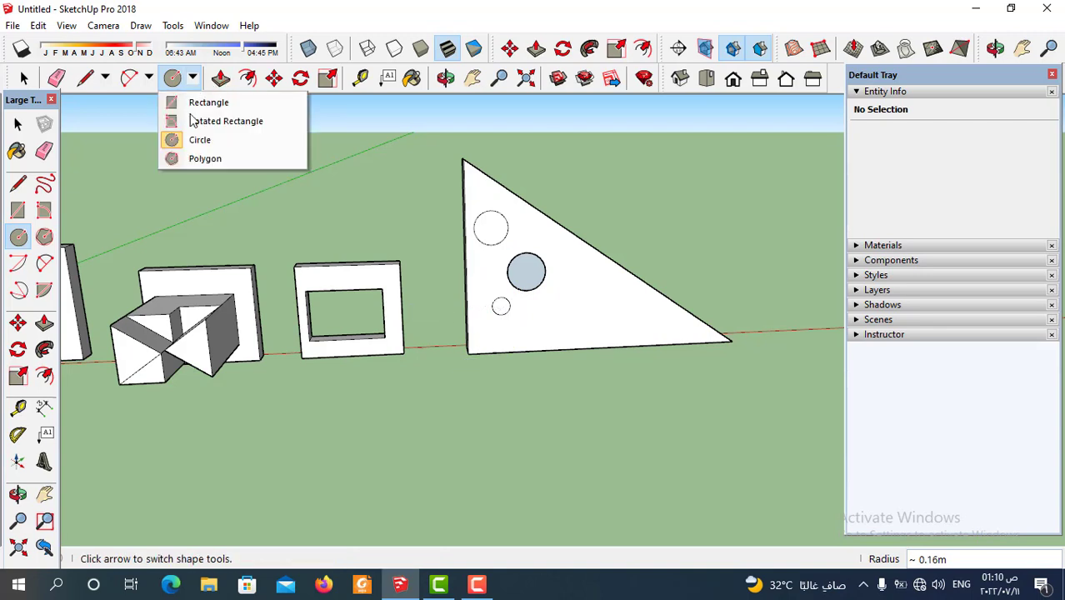
pyautogui.click(197, 159)
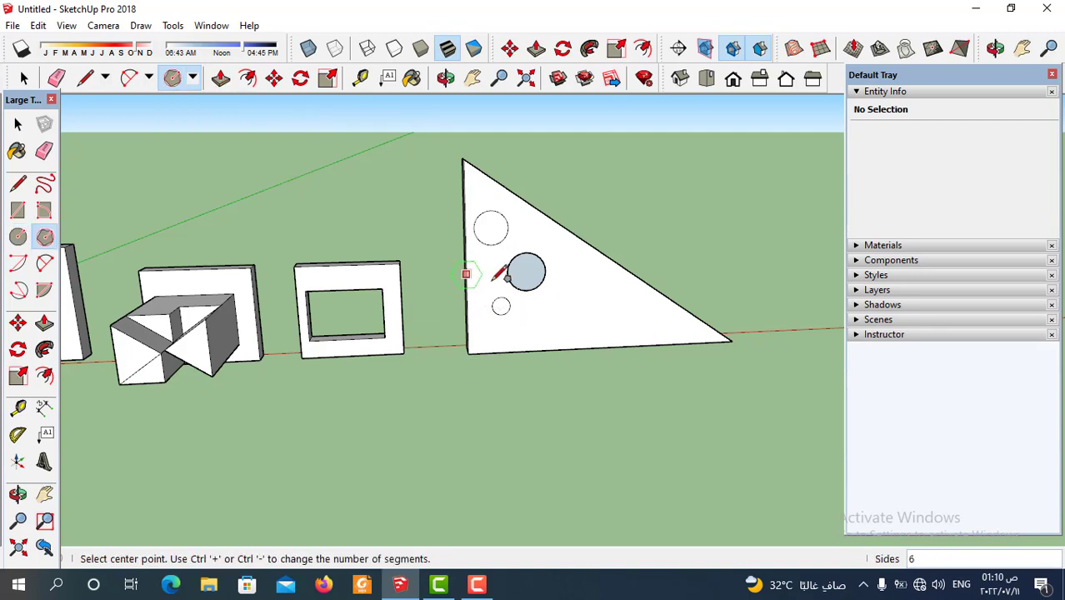
pyautogui.click(592, 302)
pyautogui.click(617, 318)
pyautogui.click(221, 77)
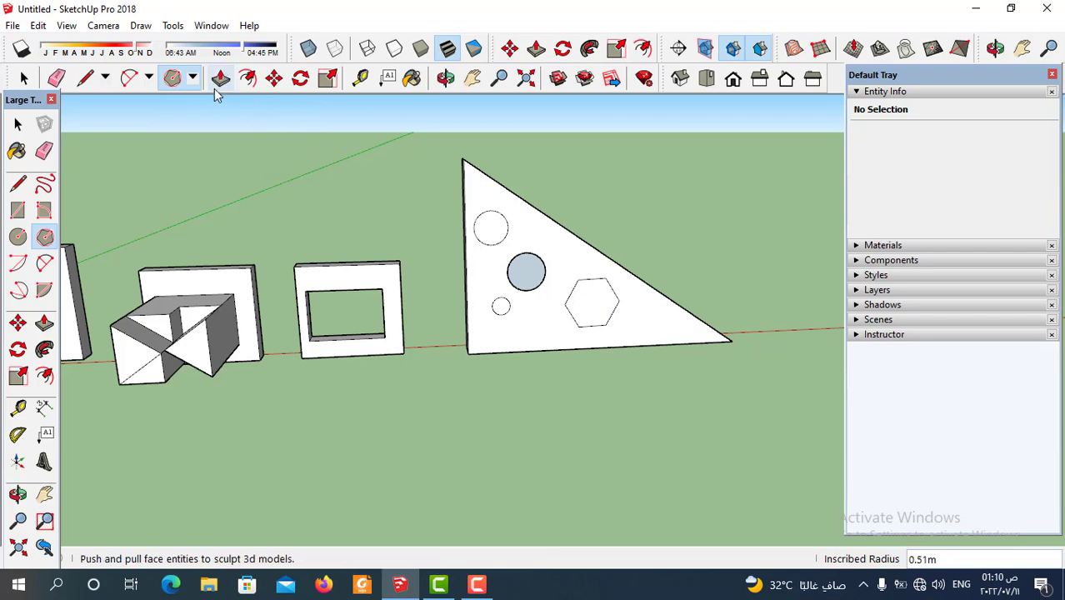
pyautogui.click(591, 305)
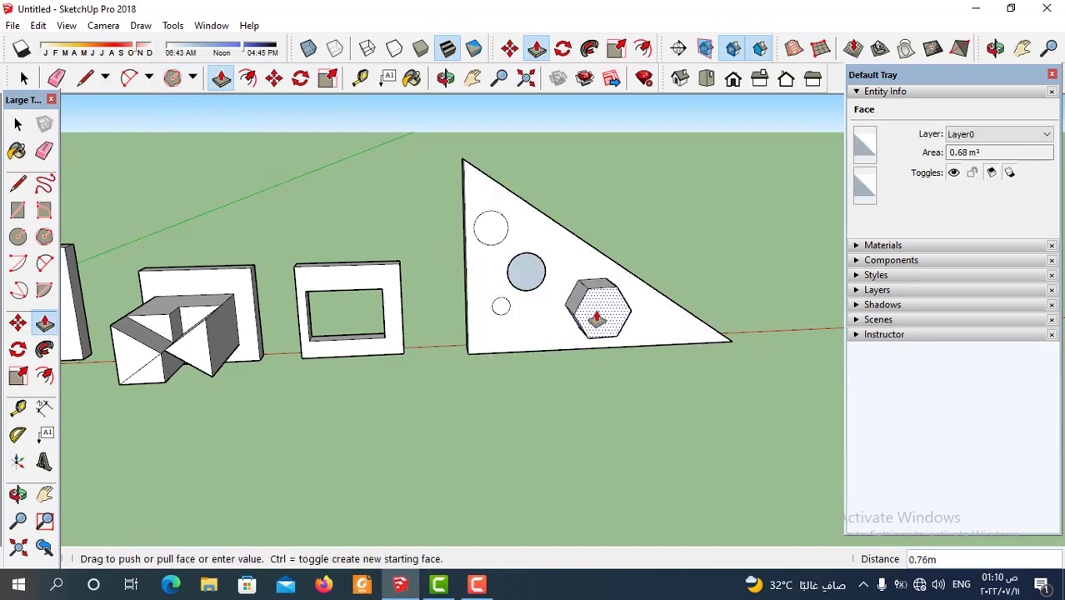
pyautogui.click(590, 296)
pyautogui.scroll(1, 523, 268)
pyautogui.click(524, 270)
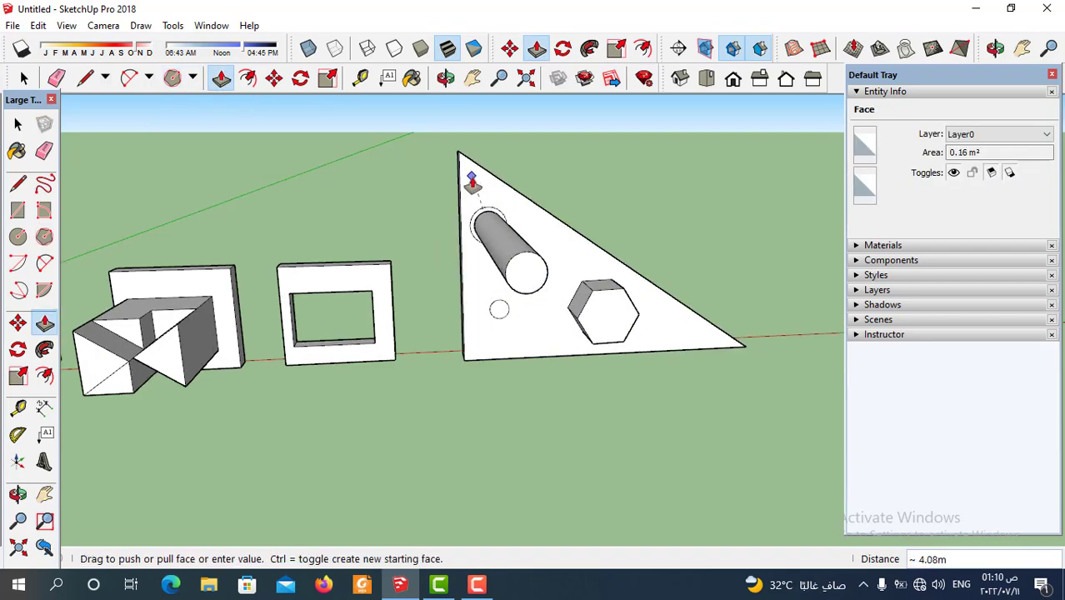
# Step: Pull the middle circle into a long cylinder and the upper one into a short boss, and push the small circle through 0.43 m as a hole
pyautogui.moveTo(472, 183); pyautogui.dragTo(541, 290, button='middle')
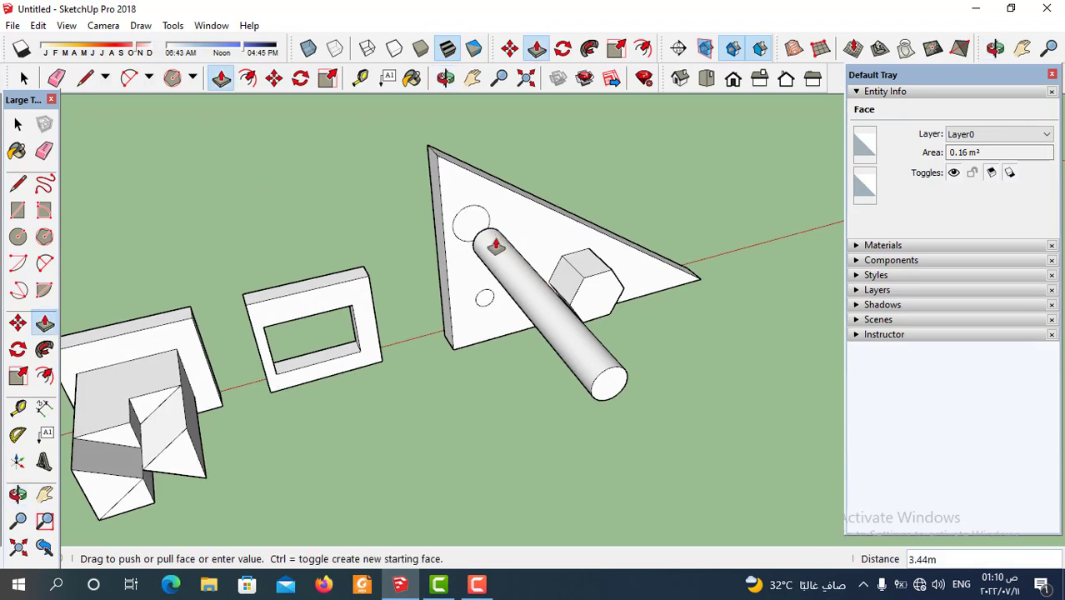
pyautogui.click(509, 283)
pyautogui.moveTo(468, 314)
pyautogui.mouseDown(button='middle')
pyautogui.moveTo(635, 254)
pyautogui.moveTo(464, 329)
pyautogui.moveTo(428, 231)
pyautogui.mouseUp(button='middle')
pyautogui.click(445, 247)
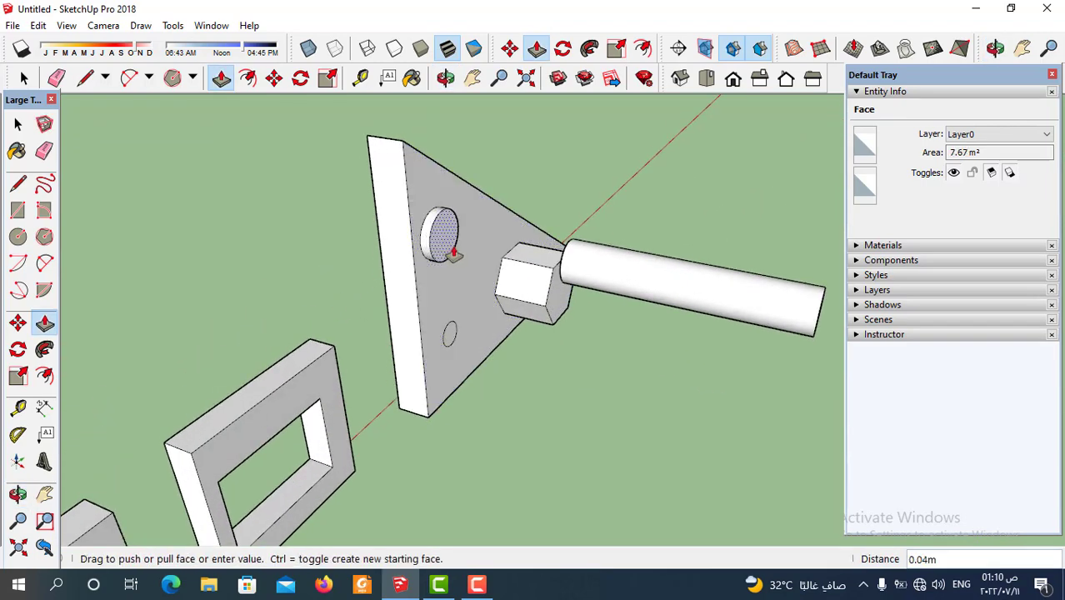
pyautogui.click(460, 248)
pyautogui.click(452, 344)
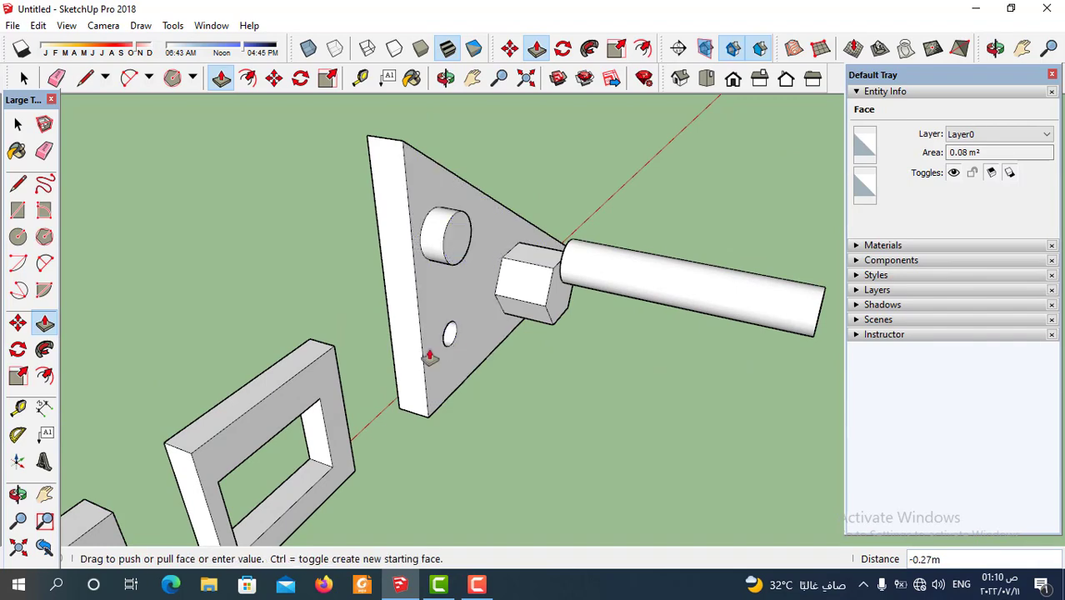
pyautogui.click(395, 366)
# Step: Orbit and zoom to view the whole row of models from a flatter, higher angle
pyautogui.moveTo(447, 373)
pyautogui.mouseDown(button='middle')
pyautogui.moveTo(542, 290)
pyautogui.moveTo(586, 342)
pyautogui.moveTo(446, 363)
pyautogui.mouseUp(button='middle')
pyautogui.scroll(-3, 571, 341)
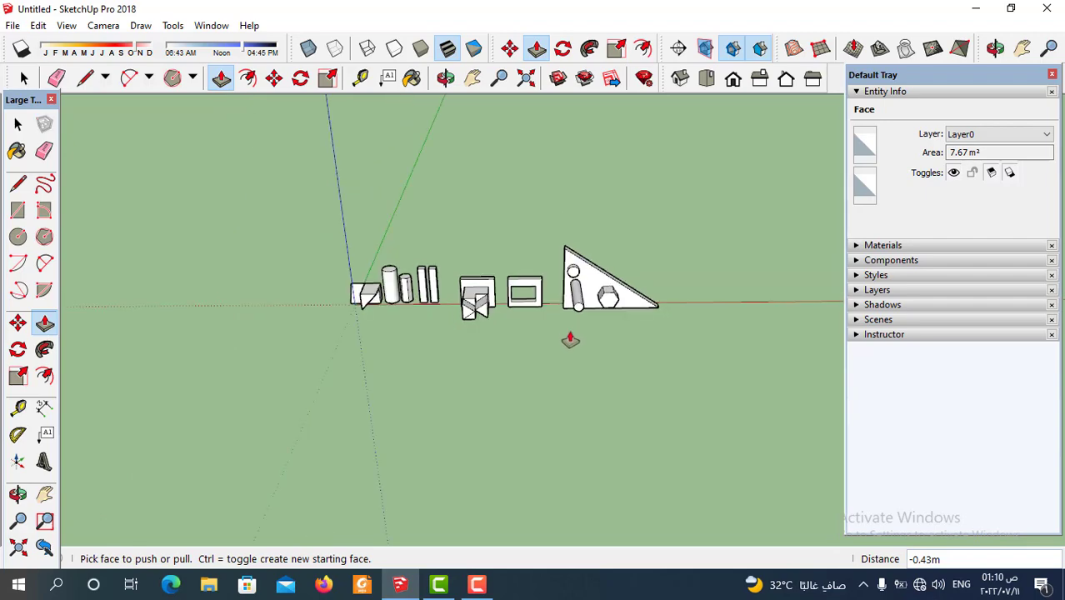
pyautogui.moveTo(571, 340); pyautogui.dragTo(540, 364, button='middle')
pyautogui.scroll(2, 532, 351)
pyautogui.scroll(1, 466, 158)
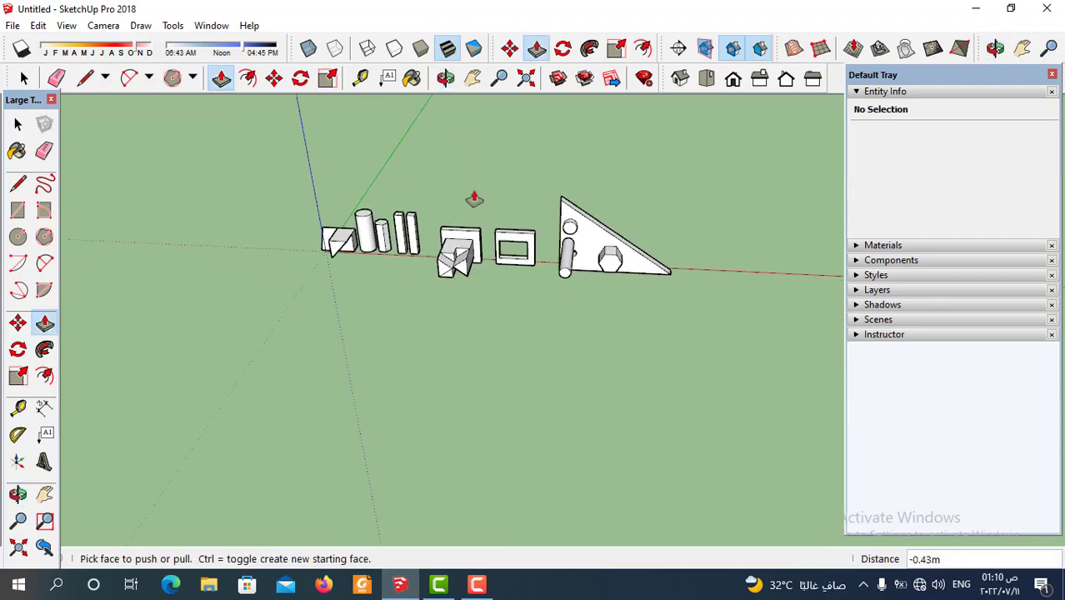
pyautogui.scroll(1, 474, 200)
pyautogui.moveTo(442, 261); pyautogui.dragTo(437, 242, button='middle')
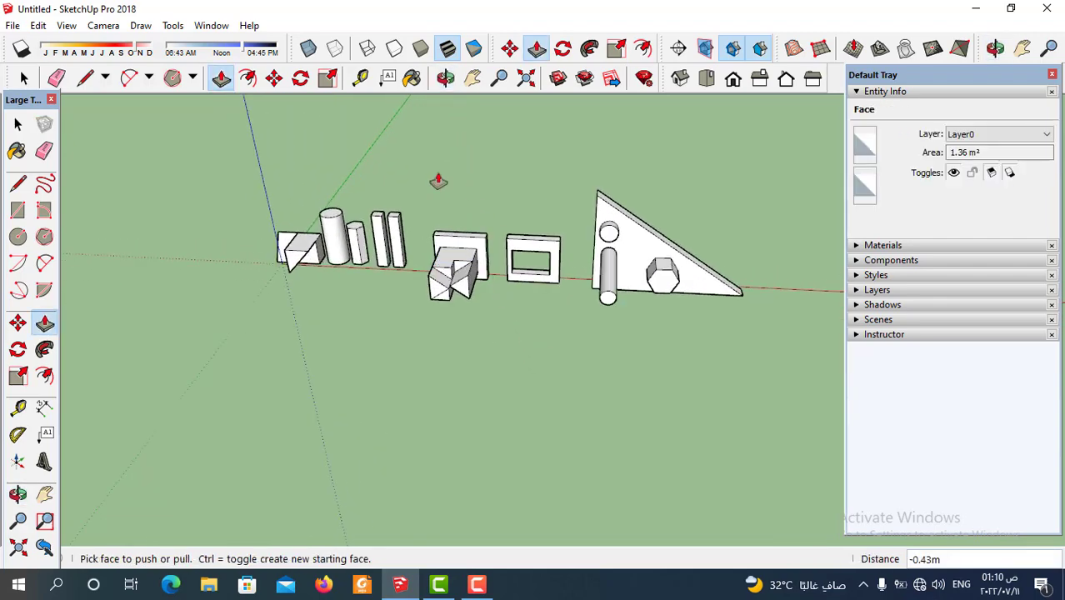
pyautogui.moveTo(435, 179)
pyautogui.mouseDown(button='middle')
pyautogui.moveTo(499, 338)
pyautogui.moveTo(497, 300)
pyautogui.mouseUp(button='middle')
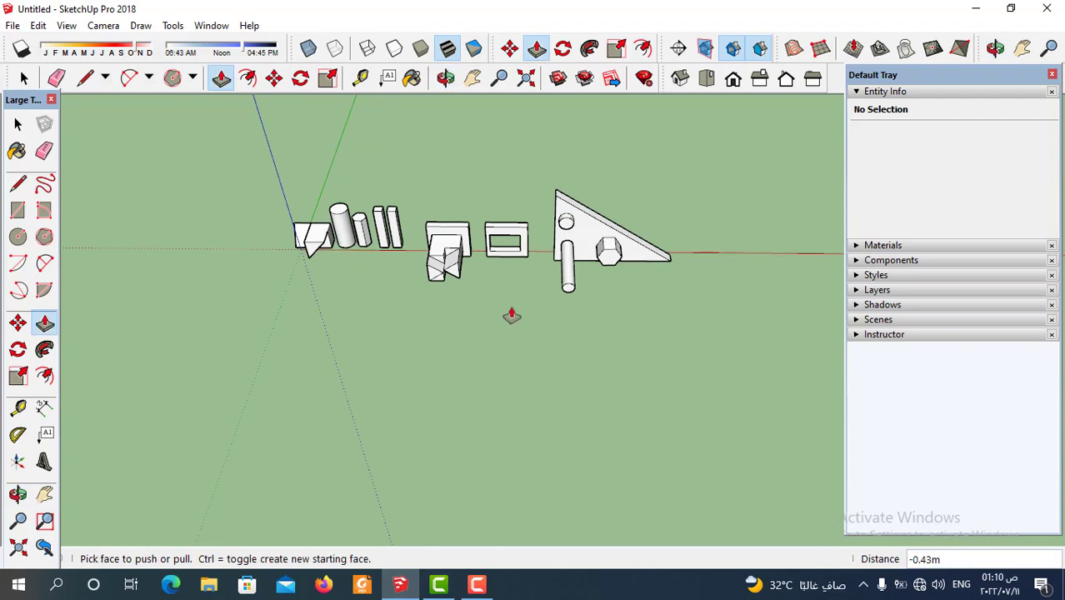
pyautogui.scroll(-2, 512, 315)
pyautogui.scroll(-1, 500, 325)
pyautogui.moveTo(480, 261); pyautogui.dragTo(475, 237, button='middle')
# Step: Draw a long thin rectangle on the ground in front of the models
pyautogui.scroll(3, 451, 235)
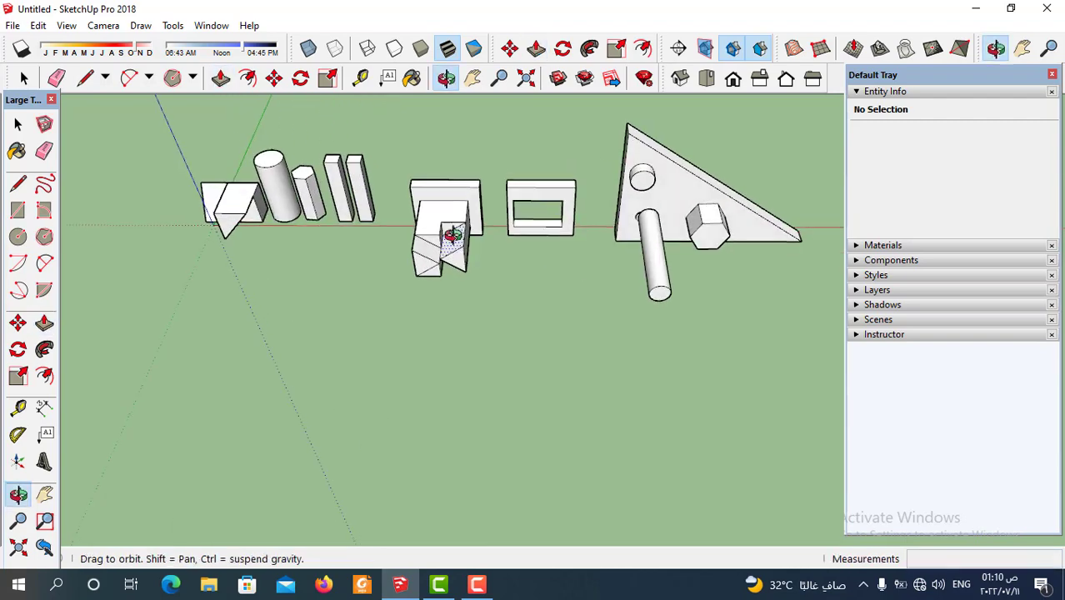
pyautogui.press('p')
pyautogui.click(192, 78)
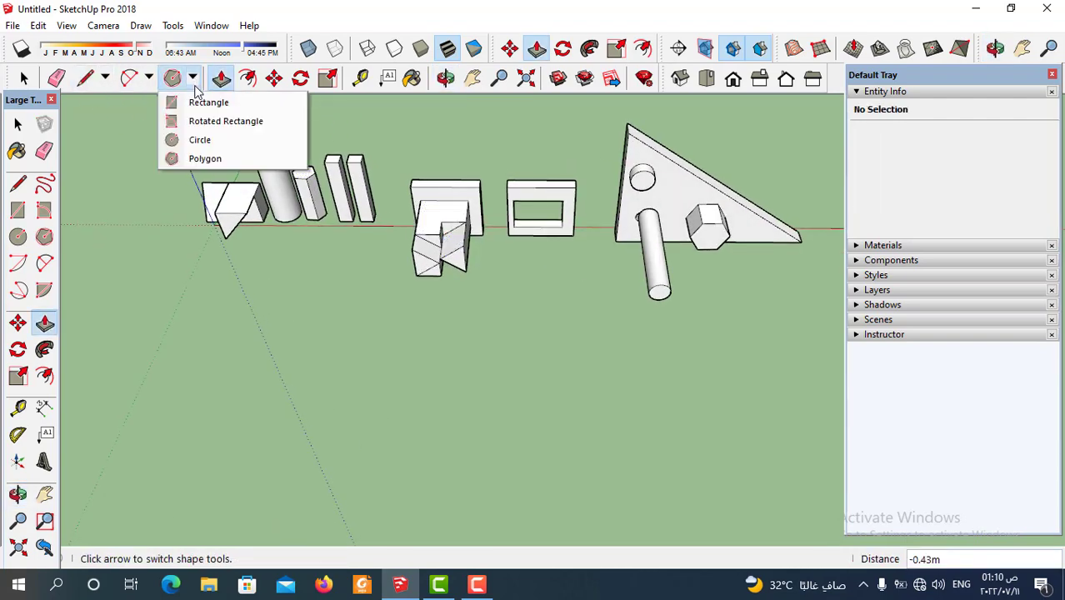
pyautogui.click(200, 102)
pyautogui.click(308, 322)
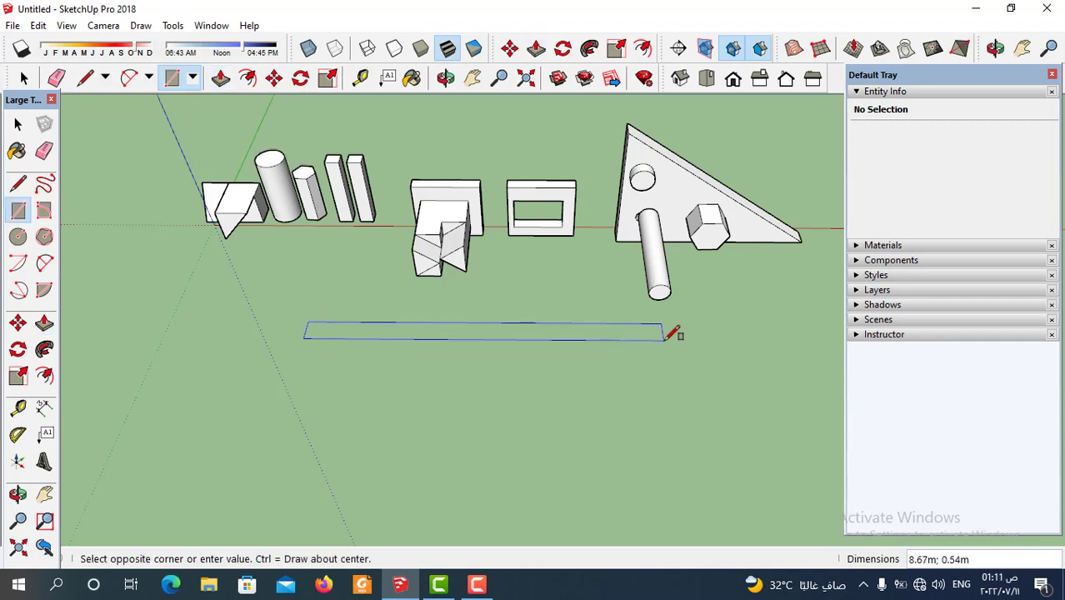
pyautogui.click(693, 332)
pyautogui.moveTo(583, 377)
pyautogui.mouseDown(button='middle')
pyautogui.moveTo(571, 490)
pyautogui.moveTo(567, 467)
pyautogui.mouseUp(button='middle')
# Step: Draw two cross lines dividing the rectangle into three sections
pyautogui.click(85, 77)
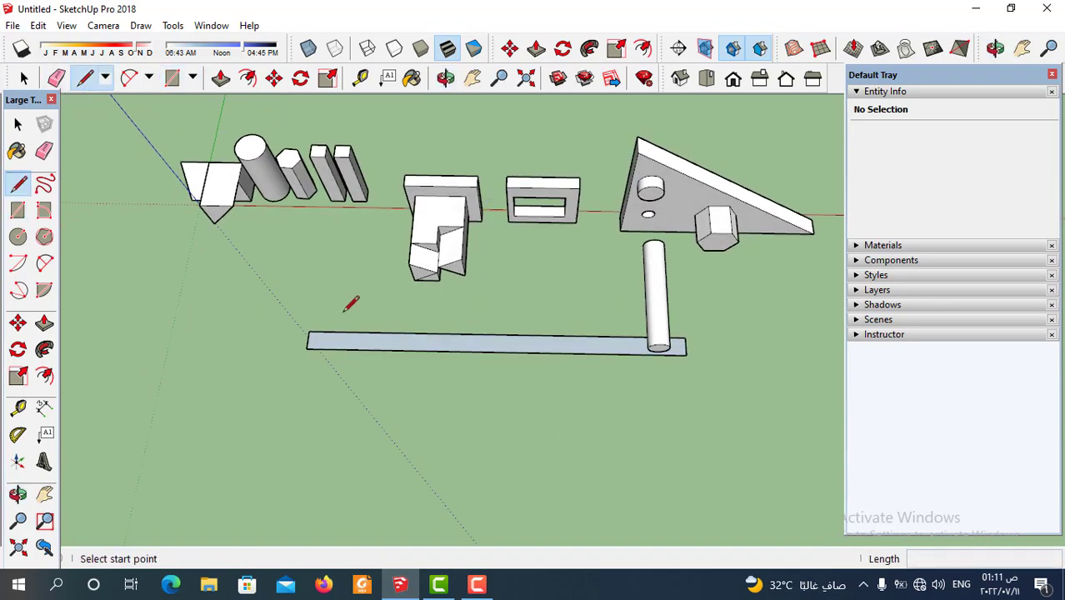
pyautogui.click(431, 350)
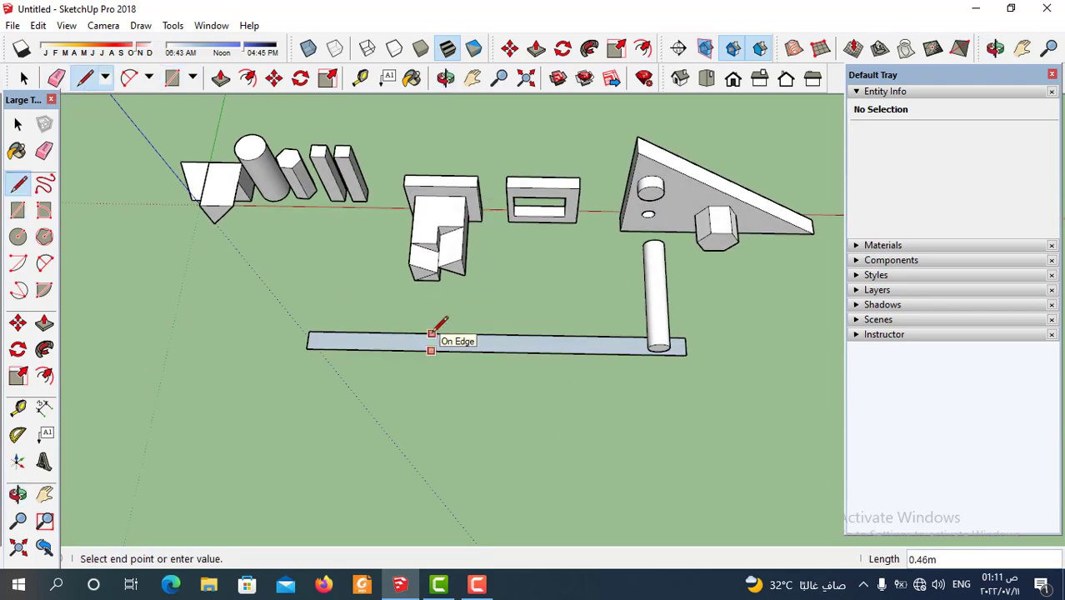
pyautogui.click(430, 333)
pyautogui.click(570, 352)
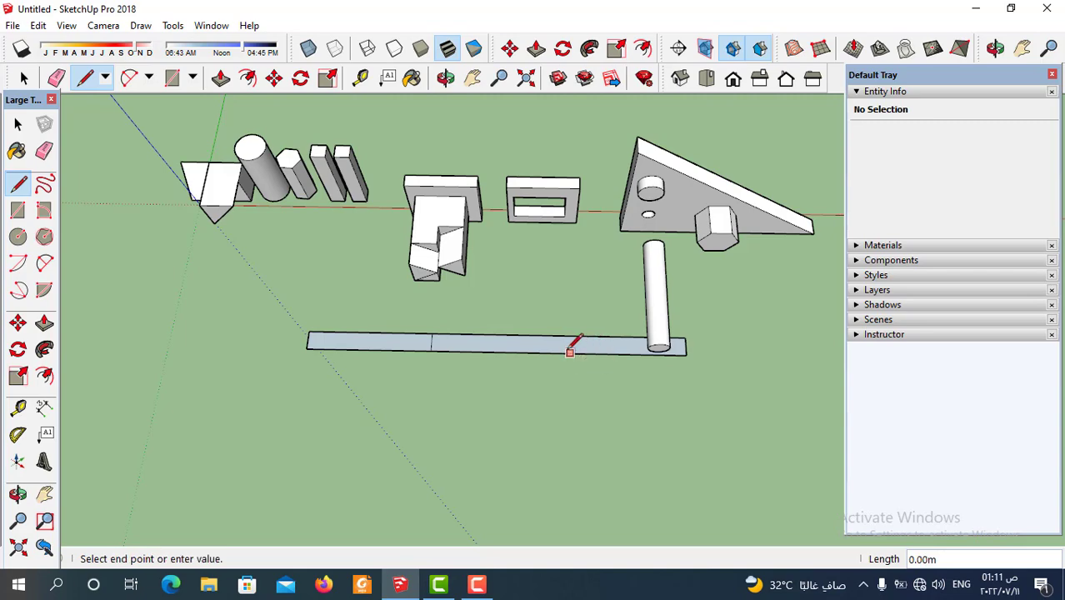
pyautogui.click(570, 335)
pyautogui.click(24, 78)
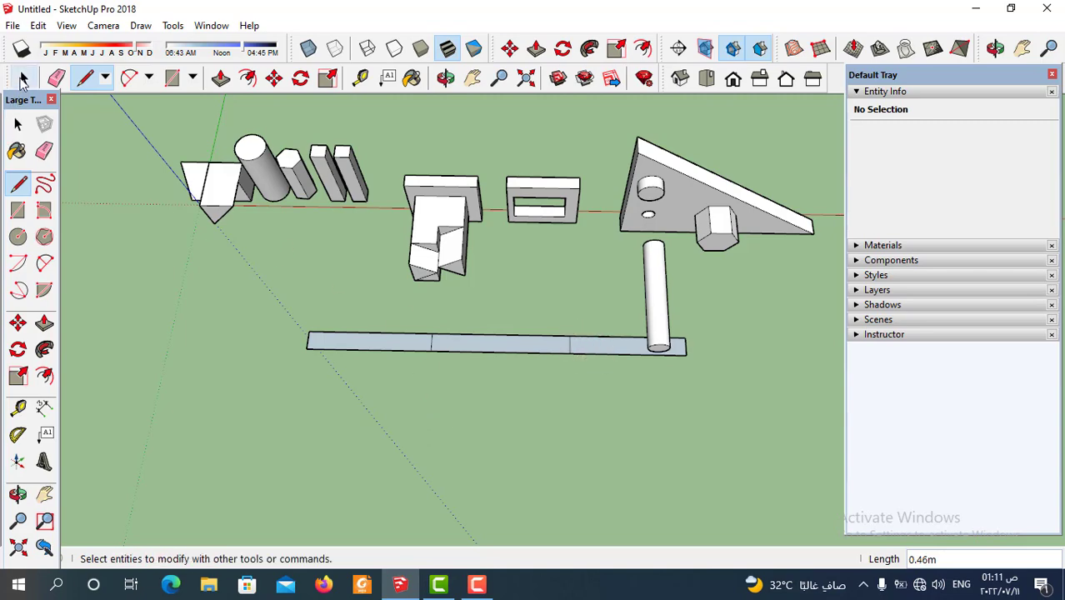
pyautogui.moveTo(320, 313)
pyautogui.mouseDown(button='middle')
pyautogui.moveTo(540, 378)
pyautogui.moveTo(439, 334)
pyautogui.moveTo(460, 348)
pyautogui.moveTo(433, 309)
pyautogui.moveTo(473, 351)
pyautogui.mouseUp(button='middle')
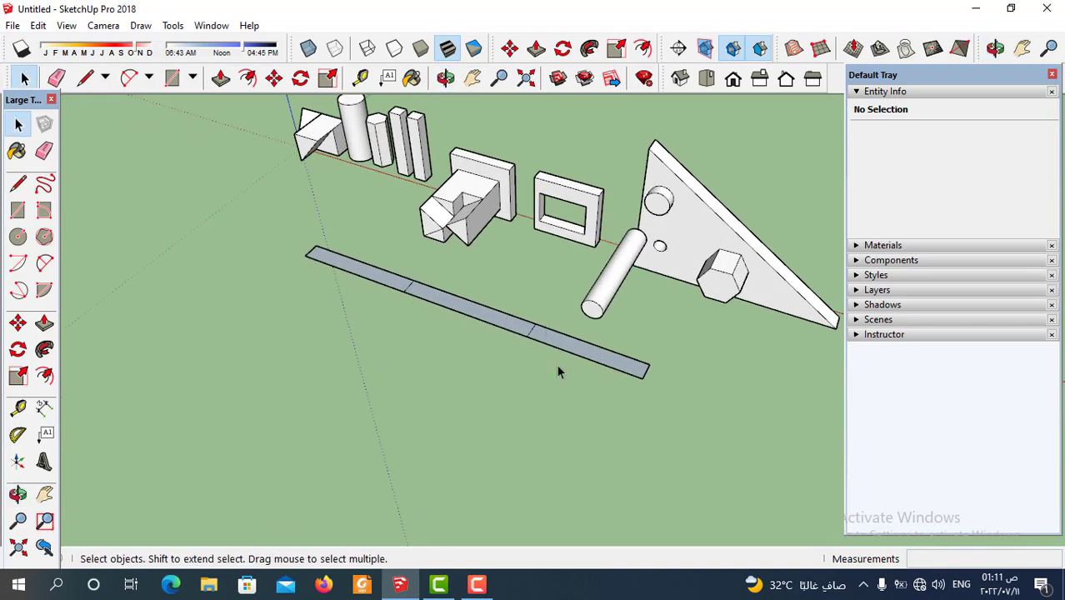
# Step: Raise the slab's left section into a tall block and the right section into a block
pyautogui.click(221, 79)
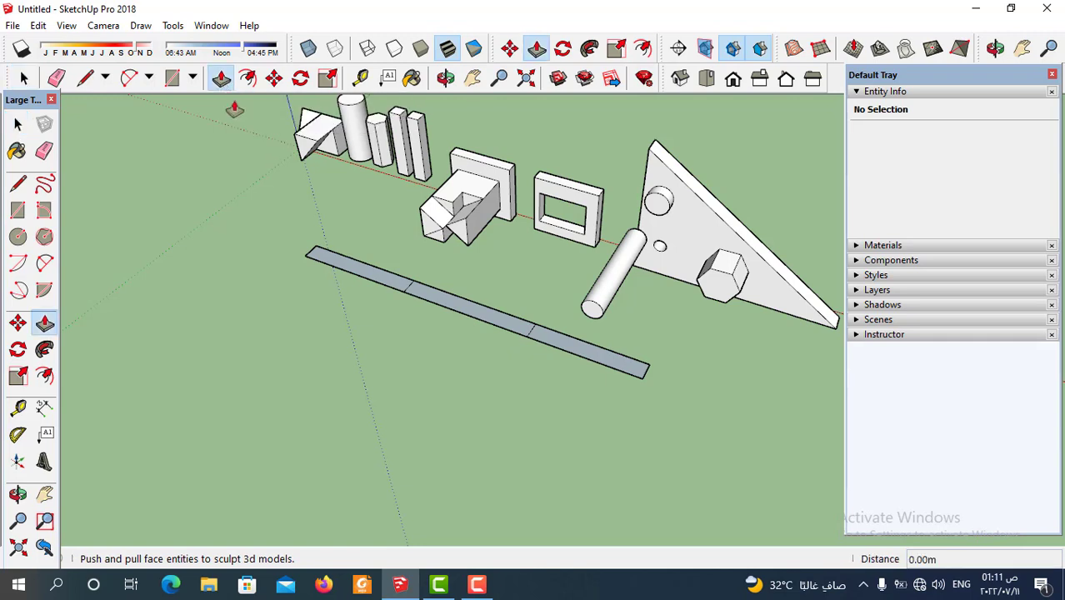
pyautogui.click(391, 284)
pyautogui.scroll(-2, 396, 283)
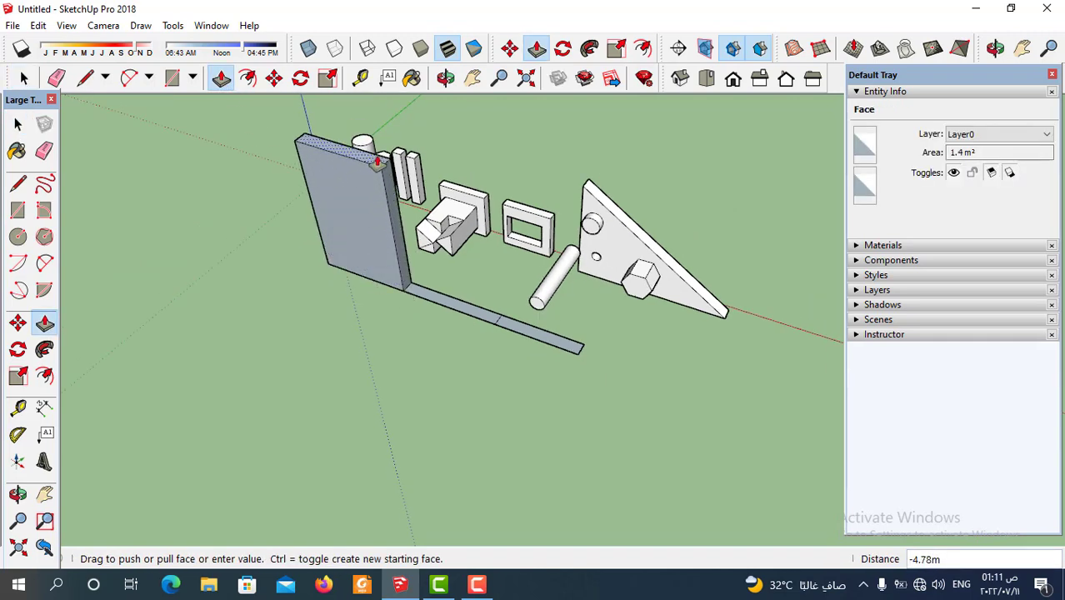
pyautogui.click(376, 161)
pyautogui.scroll(-1, 391, 181)
pyautogui.click(500, 319)
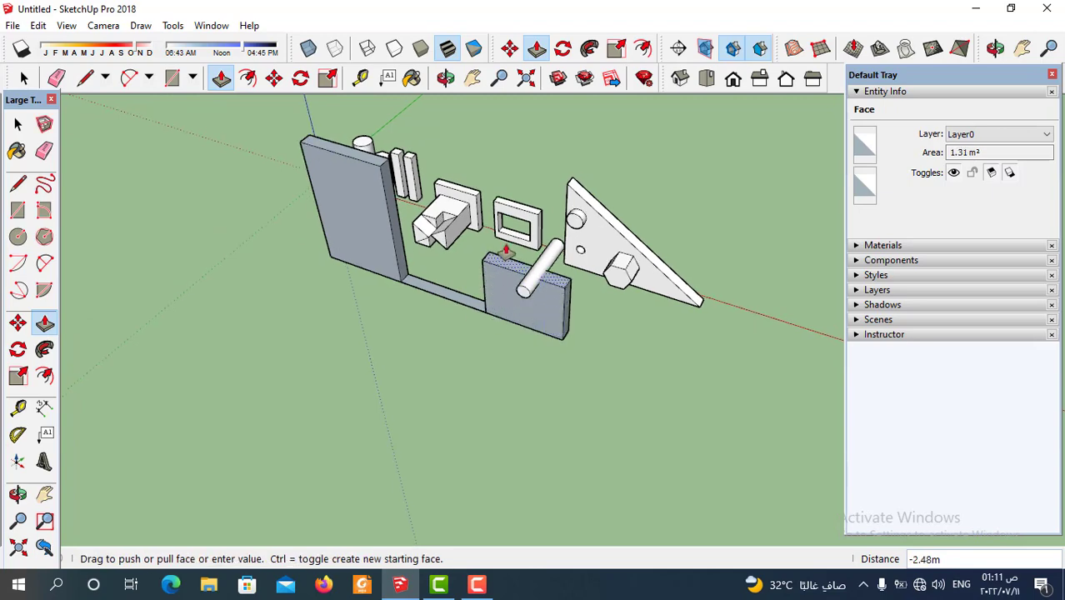
pyautogui.click(497, 243)
# Step: Raise the middle section into a low wall and bring the right block to the left block's height
pyautogui.click(457, 302)
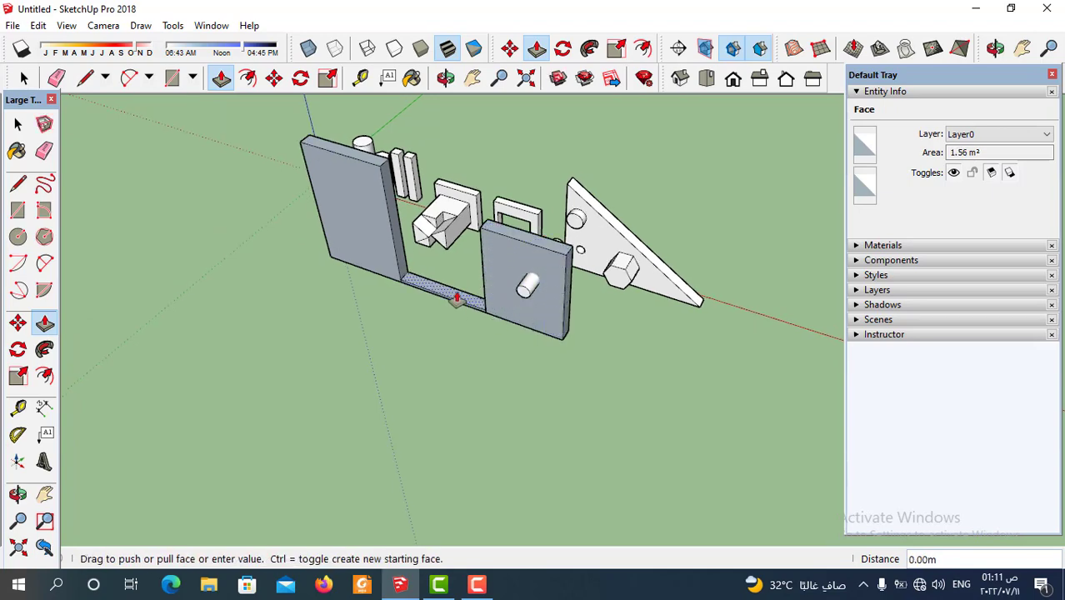
pyautogui.click(467, 275)
pyautogui.moveTo(471, 283)
pyautogui.mouseDown(button='middle')
pyautogui.moveTo(574, 199)
pyautogui.moveTo(570, 212)
pyautogui.mouseUp(button='middle')
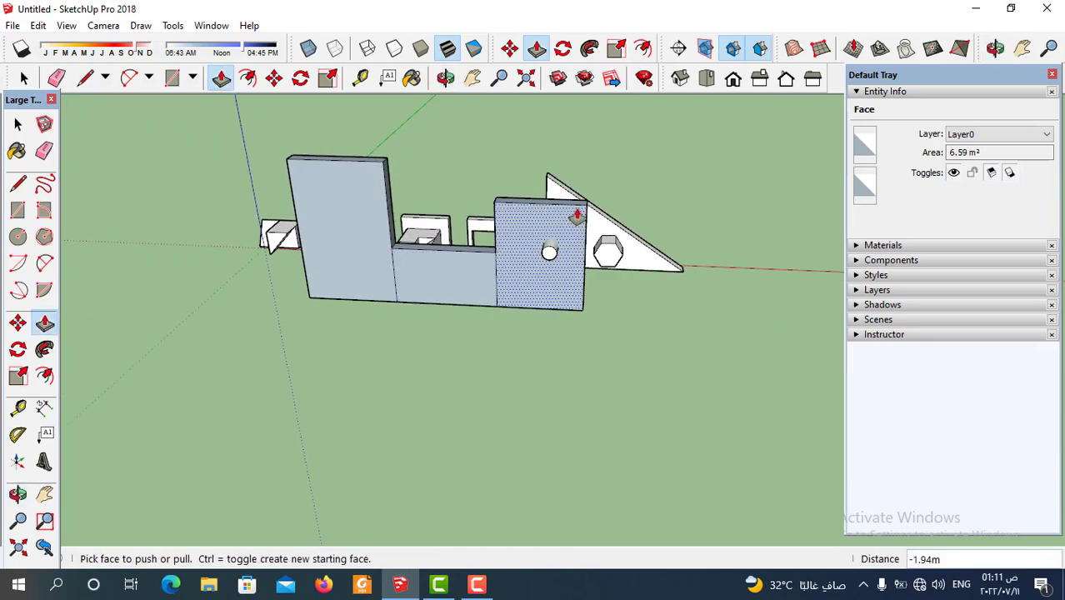
pyautogui.click(567, 211)
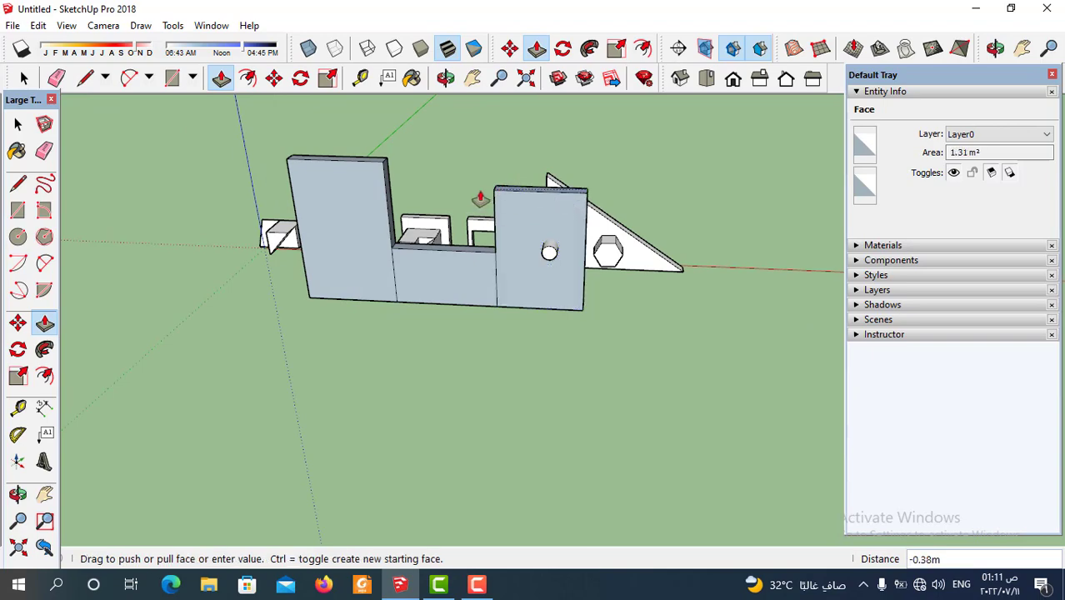
pyautogui.click(387, 167)
pyautogui.moveTo(417, 244)
pyautogui.mouseDown(button='middle')
pyautogui.moveTo(369, 195)
pyautogui.moveTo(333, 226)
pyautogui.mouseUp(button='middle')
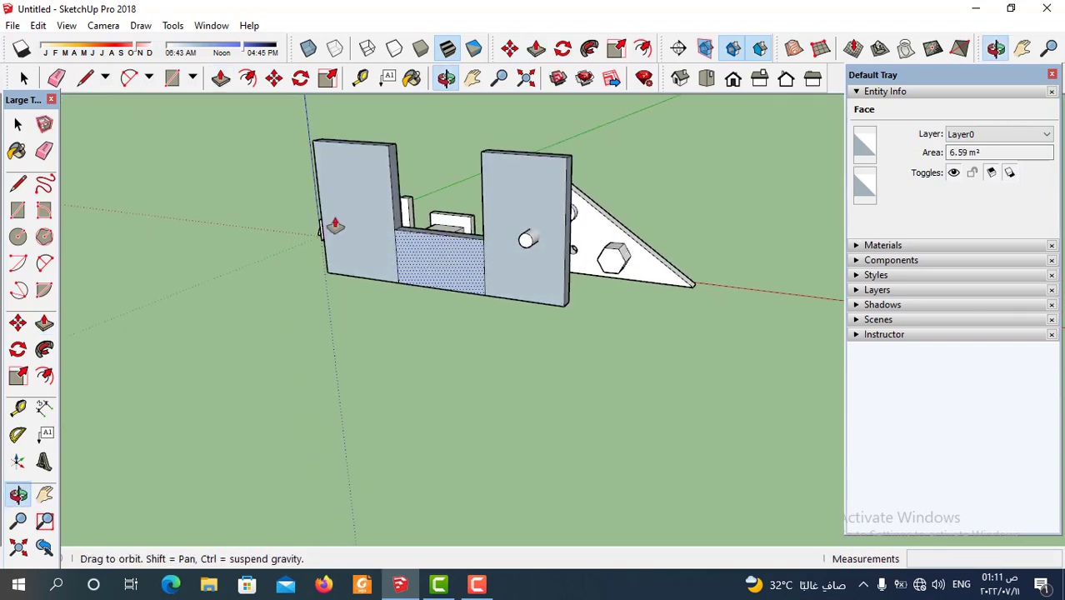
# Step: Draw a line on the left block's inner face marking the window's top
pyautogui.click(88, 81)
pyautogui.scroll(5, 380, 172)
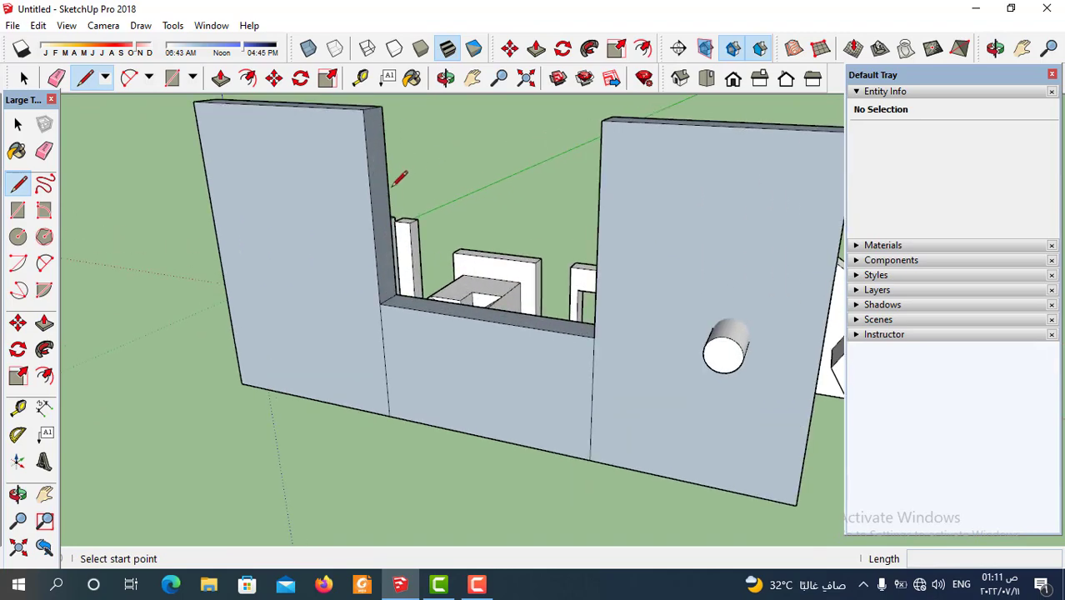
pyautogui.click(364, 160)
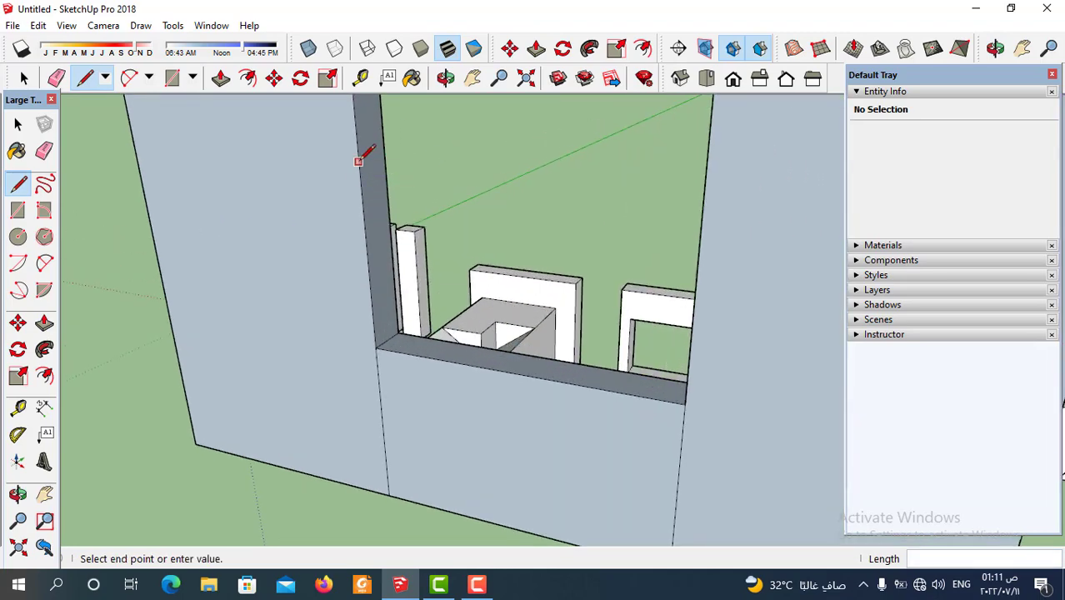
pyautogui.click(386, 153)
pyautogui.scroll(-5, 514, 325)
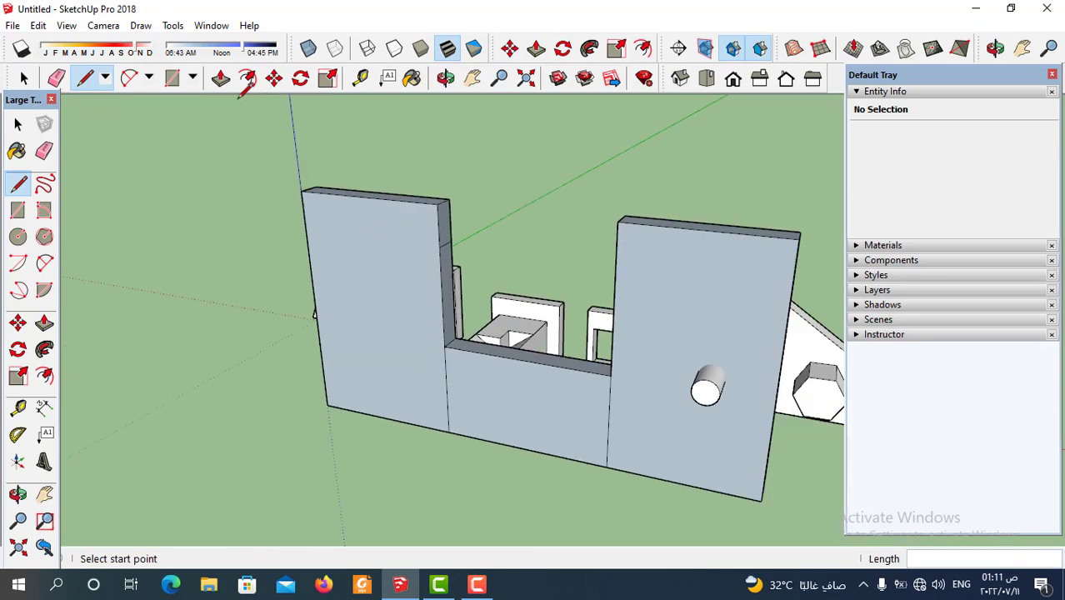
# Step: Extend the upper part of the left block across to the right block, leaving a rectangular window opening
pyautogui.click(220, 78)
pyautogui.scroll(2, 432, 228)
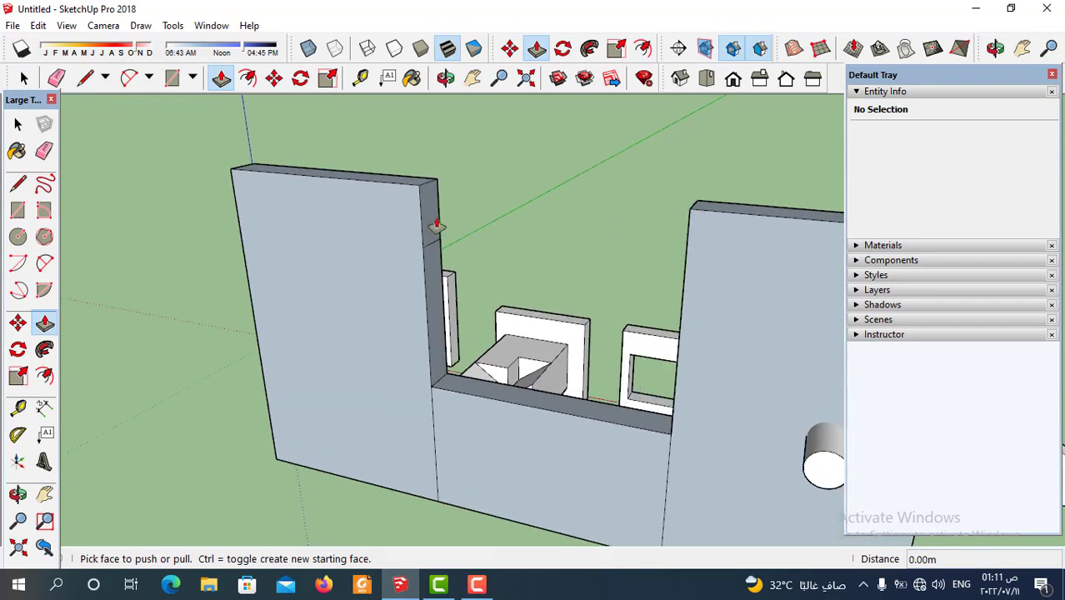
pyautogui.click(433, 229)
pyautogui.scroll(-2, 542, 229)
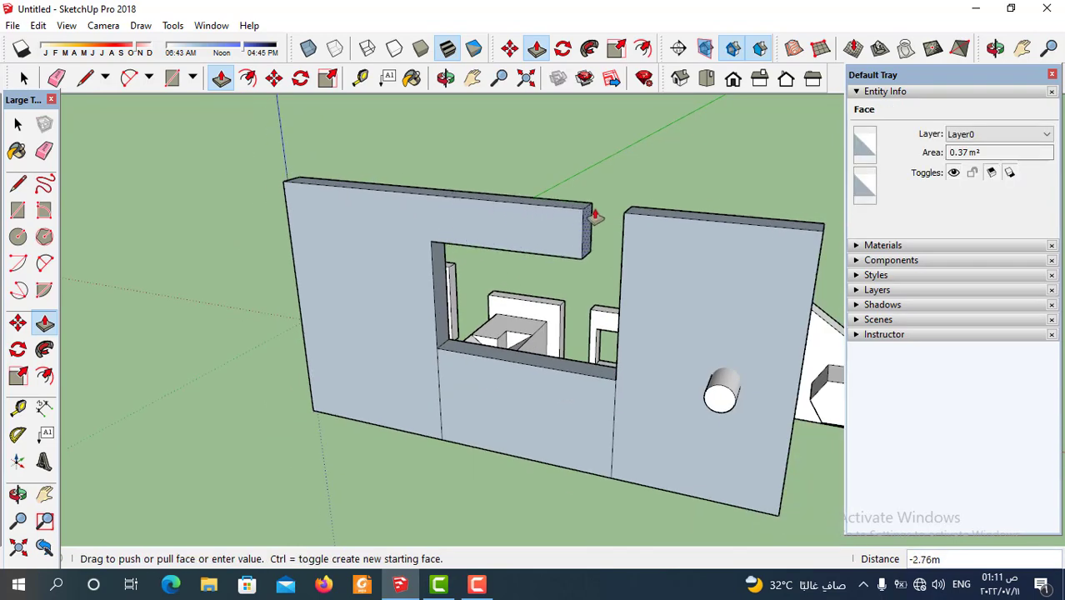
pyautogui.click(624, 215)
pyautogui.moveTo(627, 218)
pyautogui.mouseDown(button='middle')
pyautogui.moveTo(705, 369)
pyautogui.moveTo(816, 305)
pyautogui.moveTo(705, 375)
pyautogui.mouseUp(button='middle')
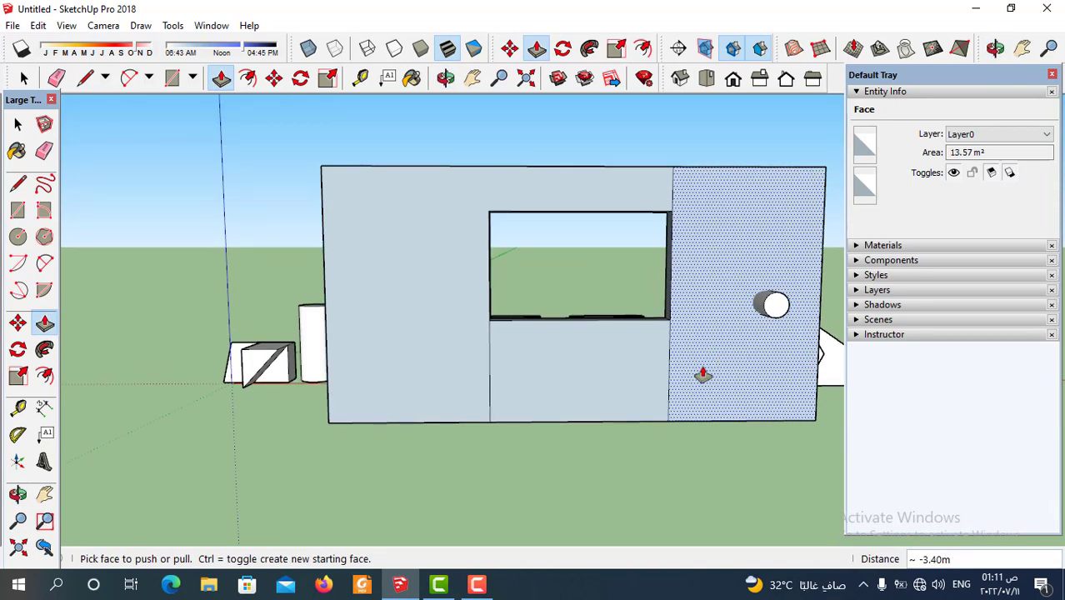
pyautogui.scroll(-2, 633, 363)
pyautogui.moveTo(625, 360); pyautogui.dragTo(687, 457, button='middle')
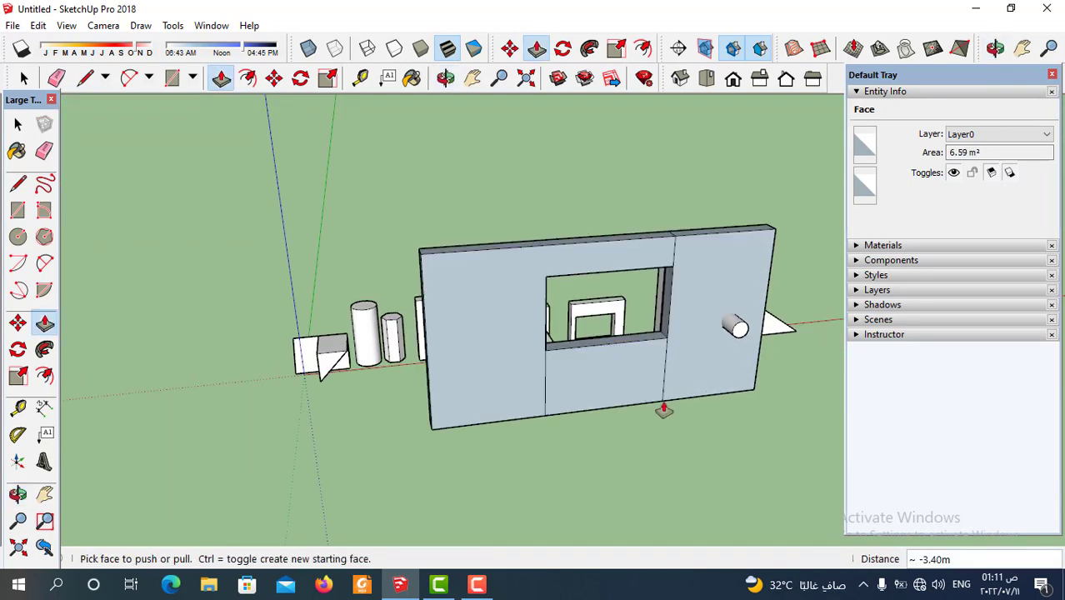
pyautogui.scroll(2, 675, 396)
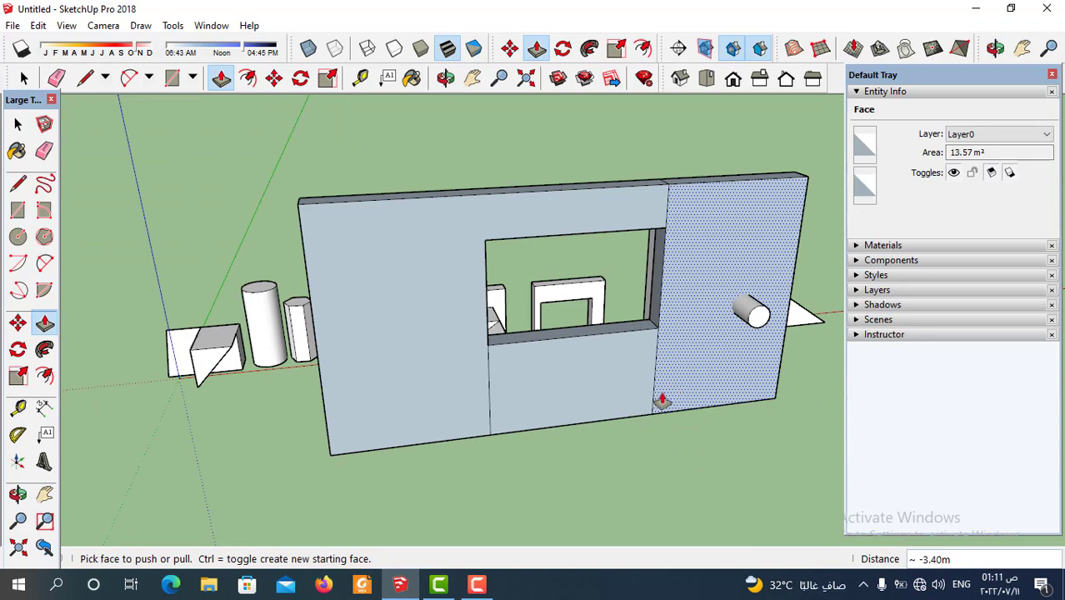
pyautogui.moveTo(662, 400)
pyautogui.mouseDown(button='middle')
pyautogui.moveTo(621, 364)
pyautogui.moveTo(618, 392)
pyautogui.moveTo(428, 393)
pyautogui.moveTo(447, 415)
pyautogui.mouseUp(button='middle')
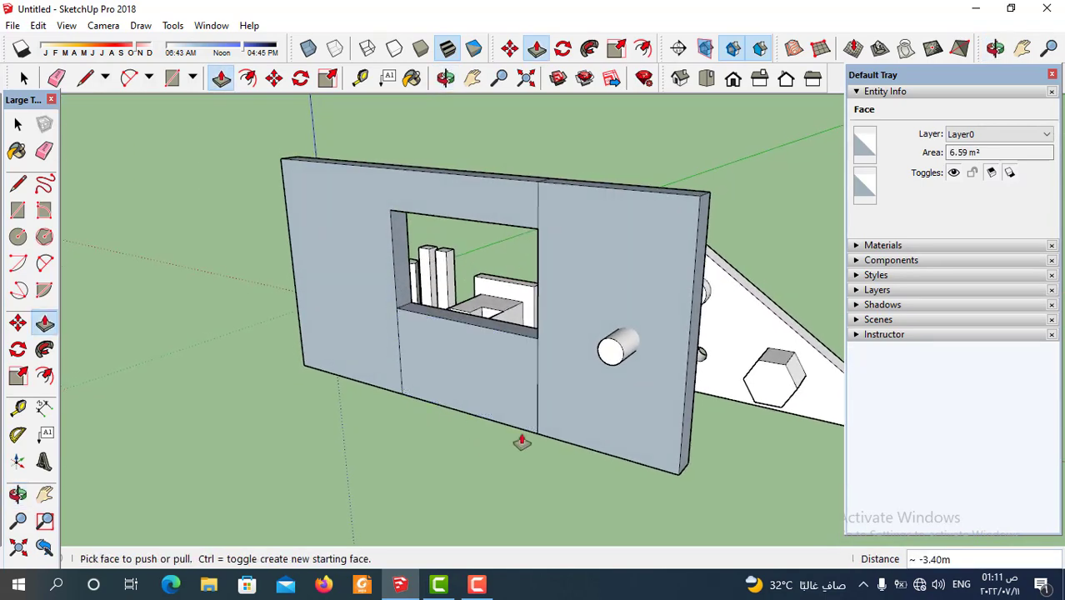
pyautogui.moveTo(518, 440)
pyautogui.mouseDown(button='middle')
pyautogui.moveTo(637, 435)
pyautogui.moveTo(675, 409)
pyautogui.moveTo(622, 400)
pyautogui.moveTo(666, 430)
pyautogui.mouseUp(button='middle')
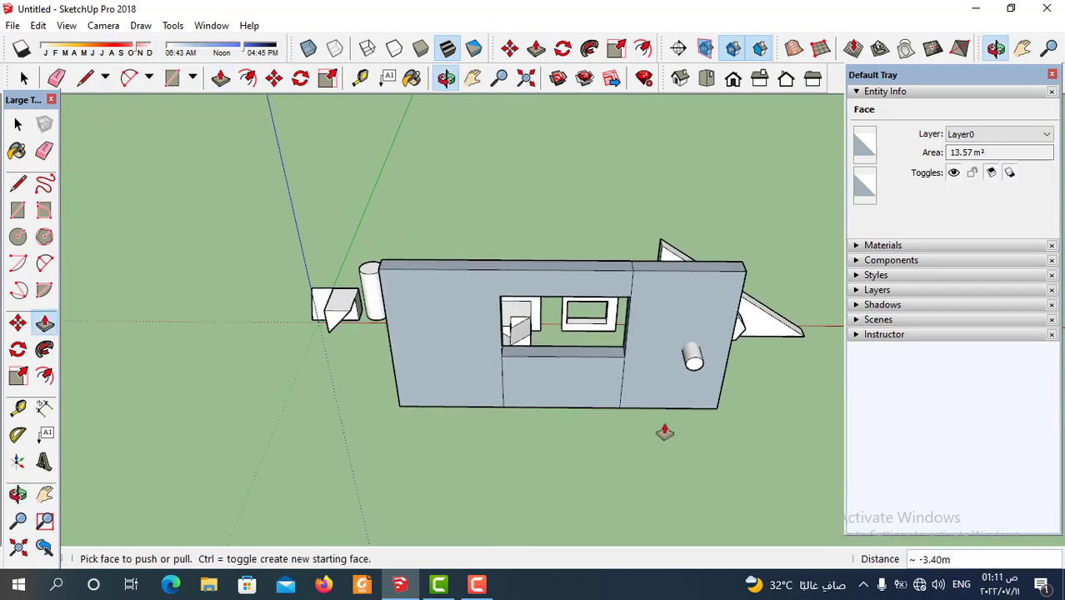
pyautogui.moveTo(632, 357)
pyautogui.mouseDown(button='middle')
pyautogui.moveTo(741, 322)
pyautogui.moveTo(660, 385)
pyautogui.moveTo(699, 428)
pyautogui.moveTo(573, 294)
pyautogui.moveTo(675, 373)
pyautogui.moveTo(727, 387)
pyautogui.mouseUp(button='middle')
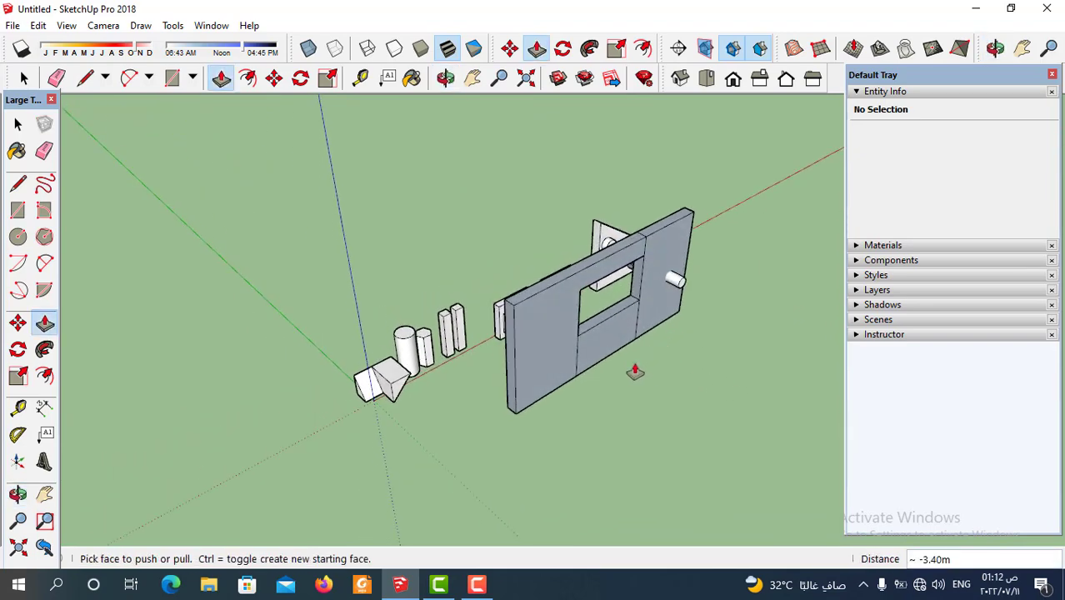
pyautogui.moveTo(623, 391)
pyautogui.mouseDown(button='middle')
pyautogui.moveTo(675, 405)
pyautogui.moveTo(662, 409)
pyautogui.moveTo(675, 421)
pyautogui.moveTo(573, 404)
pyautogui.moveTo(618, 329)
pyautogui.moveTo(618, 434)
pyautogui.mouseUp(button='middle')
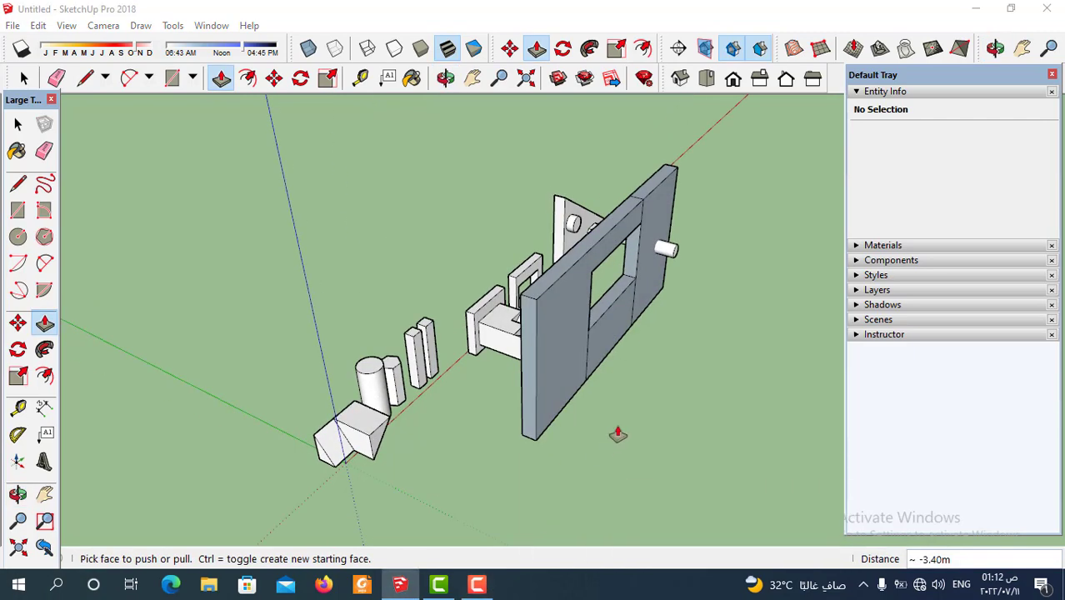
pyautogui.moveTo(573, 376); pyautogui.dragTo(638, 399, button='middle')
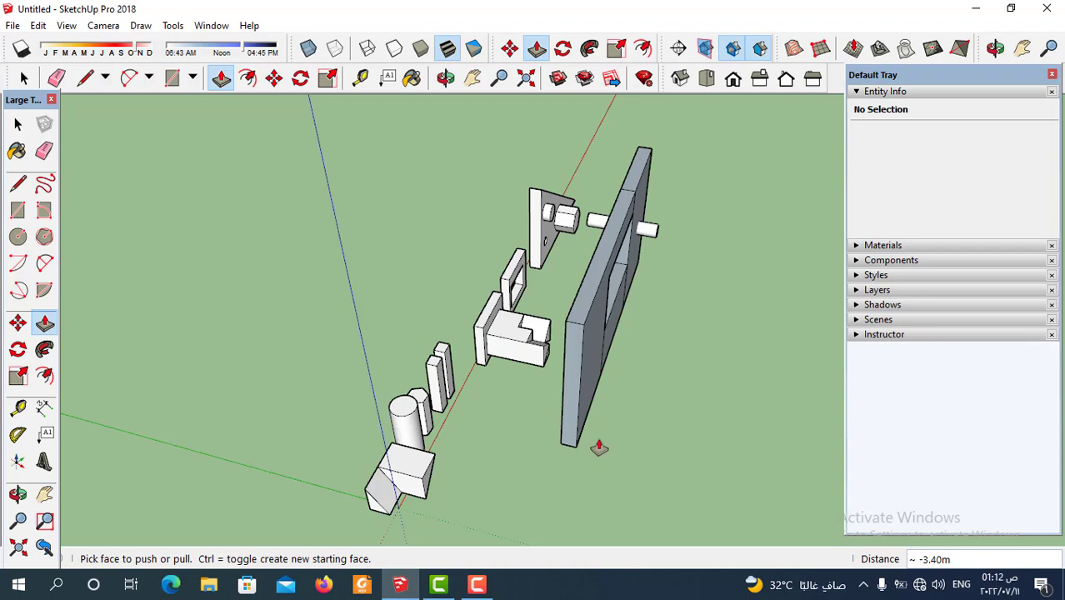
pyautogui.moveTo(599, 447); pyautogui.dragTo(595, 434, button='middle')
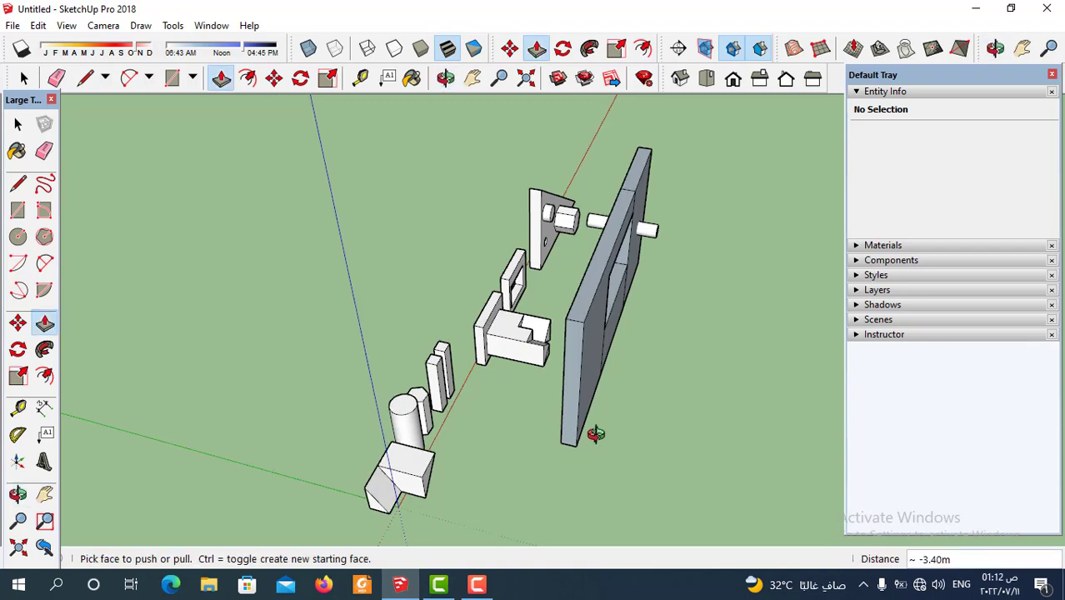